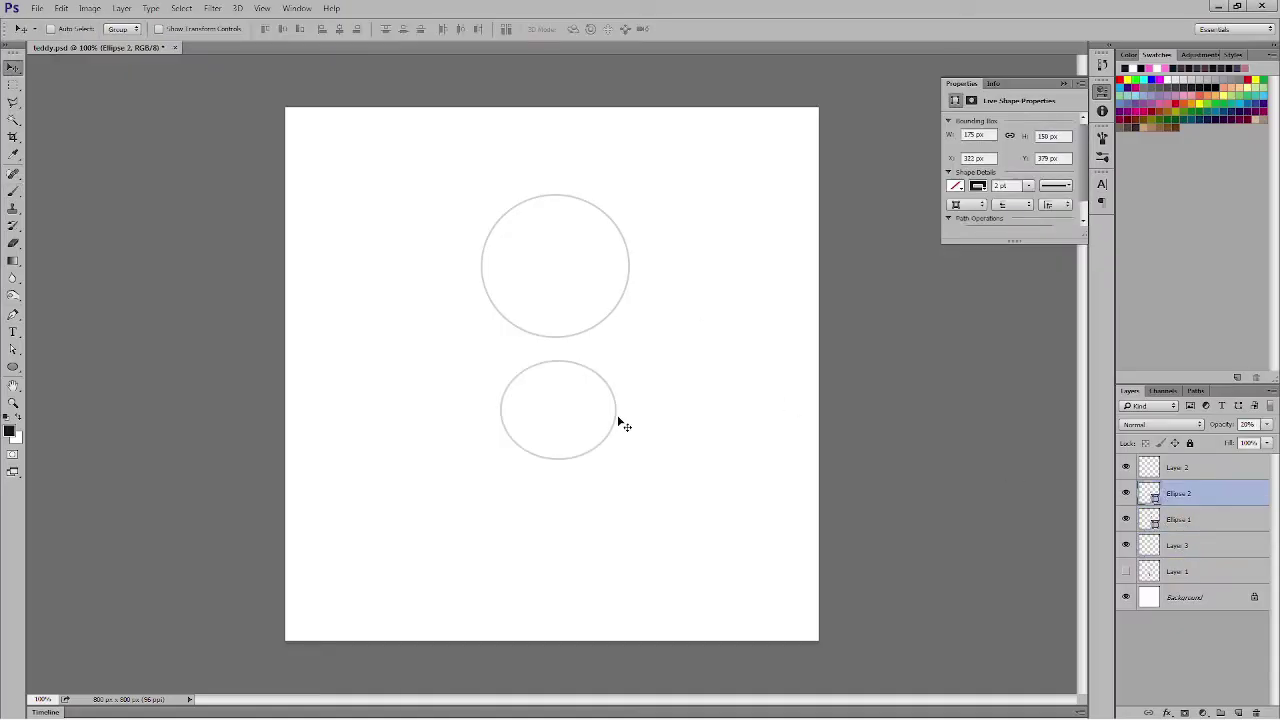
Step: Scale down the lower guide ellipse and centre it beneath the head circle
key(ctrl+t)
drag(619, 356, 592, 382)
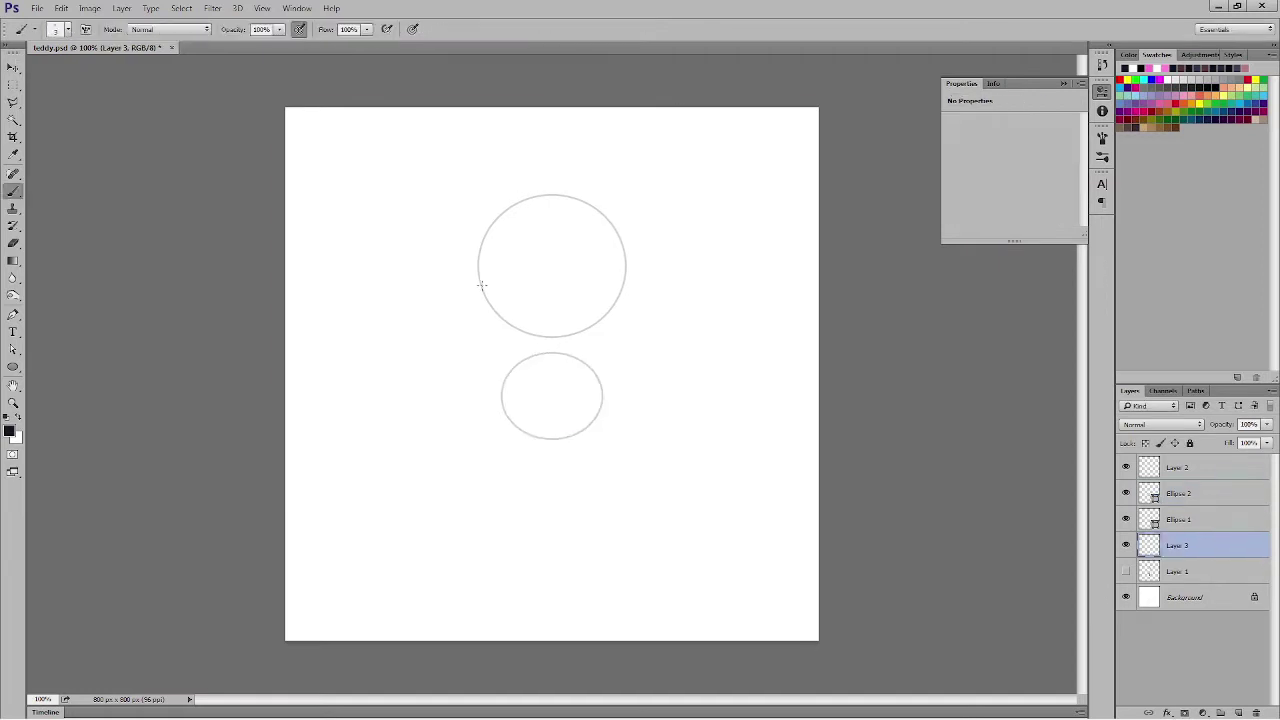
Step: Sketch a curved eye guideline, eyes, nose, muzzle and two round ears on the head in Layer 3
mouse_move(481, 287)
mouse_down()
mouse_move(617, 283)
mouse_move(593, 294)
mouse_up()
mouse_move(546, 294)
mouse_down()
mouse_move(555, 325)
mouse_move(546, 302)
mouse_move(568, 313)
mouse_up()
mouse_move(508, 195)
mouse_down()
mouse_move(460, 222)
mouse_move(487, 230)
mouse_up()
drag(584, 198, 631, 192)
Step: Outline a pear-shaped body around the lower ellipse and sketch short legs with feet below it
mouse_move(522, 335)
mouse_down()
mouse_move(496, 402)
mouse_move(518, 436)
mouse_up()
mouse_move(578, 332)
mouse_down()
mouse_move(603, 372)
mouse_move(587, 432)
mouse_move(571, 439)
mouse_up()
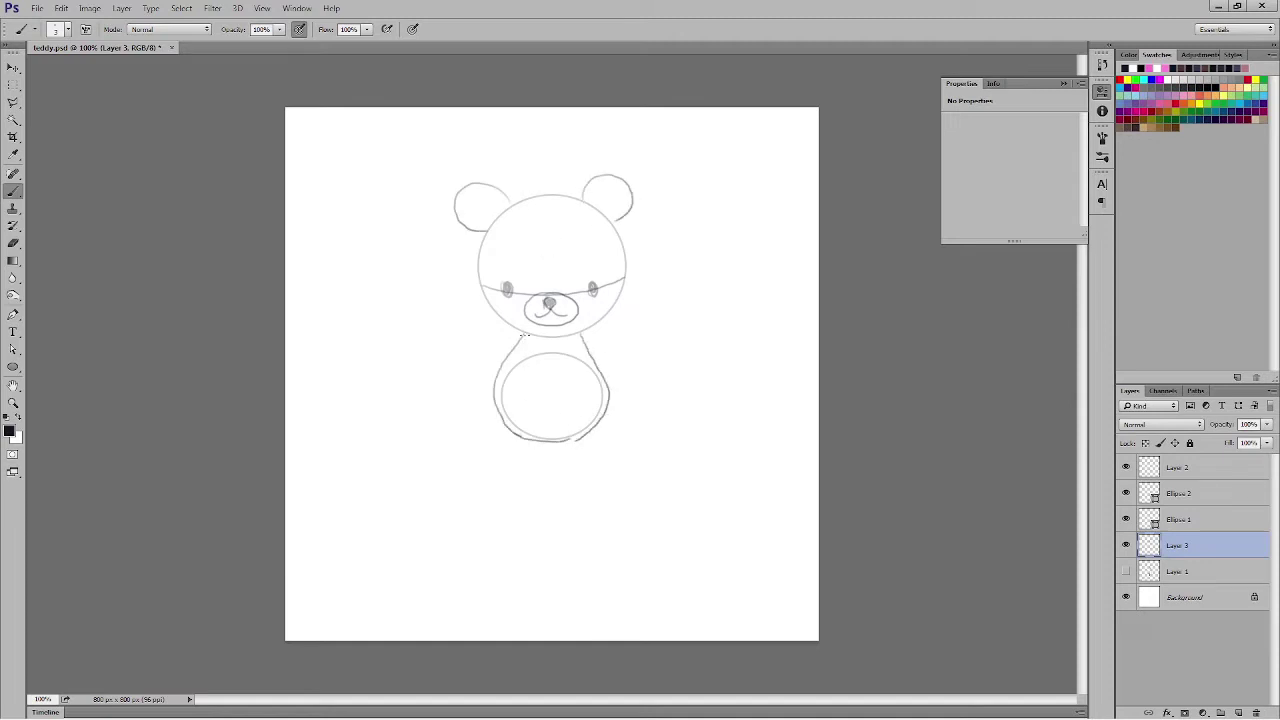
mouse_move(524, 335)
mouse_down()
mouse_move(511, 384)
mouse_move(498, 370)
mouse_move(534, 441)
mouse_up()
key(ctrl+z)
mouse_move(578, 334)
mouse_down()
mouse_move(608, 383)
mouse_move(604, 413)
mouse_up()
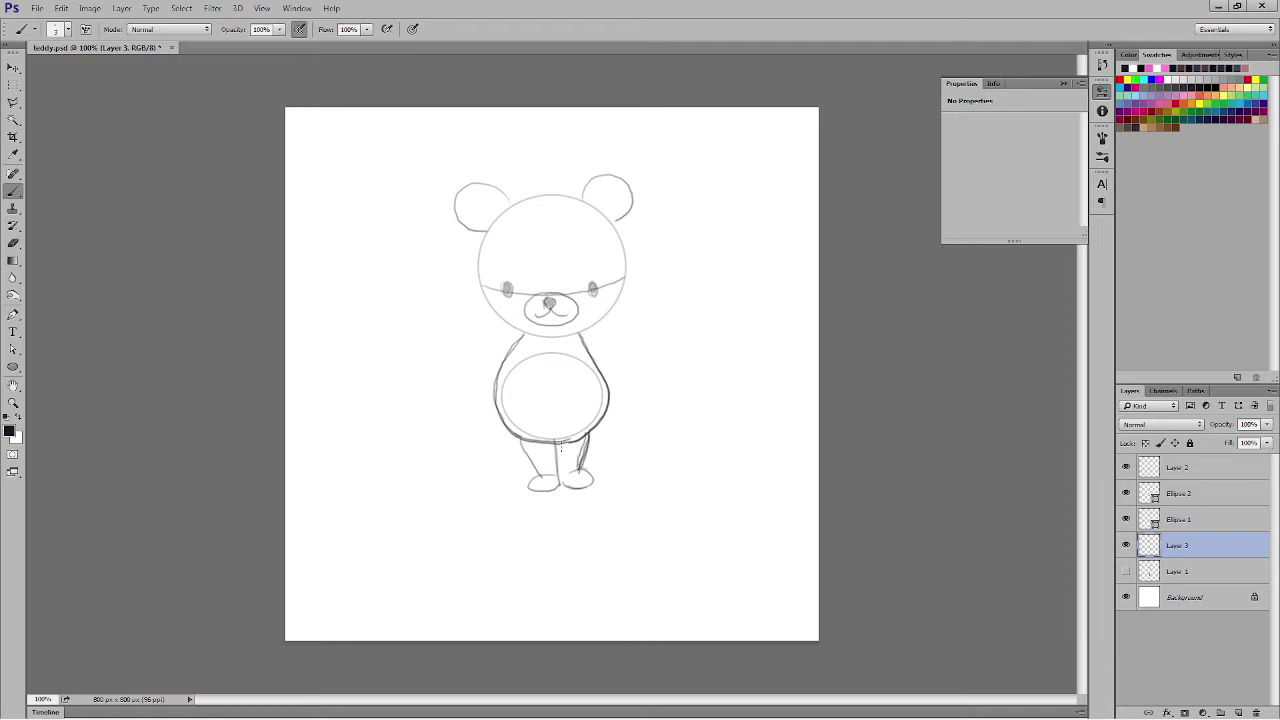
Step: Strengthen the inner leg lines and the shoulder and side contours of the body
drag(555, 443, 566, 488)
drag(604, 376, 609, 396)
drag(523, 337, 497, 394)
mouse_move(520, 338)
mouse_down()
mouse_move(453, 365)
mouse_move(506, 359)
mouse_up()
key(ctrl+z)
Step: Draw two outstretched arms from the shoulders, darken the eyes and muzzle, and add small eyebrows
mouse_move(596, 334)
mouse_down()
mouse_move(645, 368)
mouse_move(594, 355)
mouse_up()
drag(579, 333, 634, 345)
drag(508, 283, 509, 296)
drag(592, 285, 593, 295)
mouse_move(501, 278)
mouse_down()
mouse_move(528, 316)
mouse_move(576, 306)
mouse_move(546, 318)
mouse_up()
key(e)
key(b)
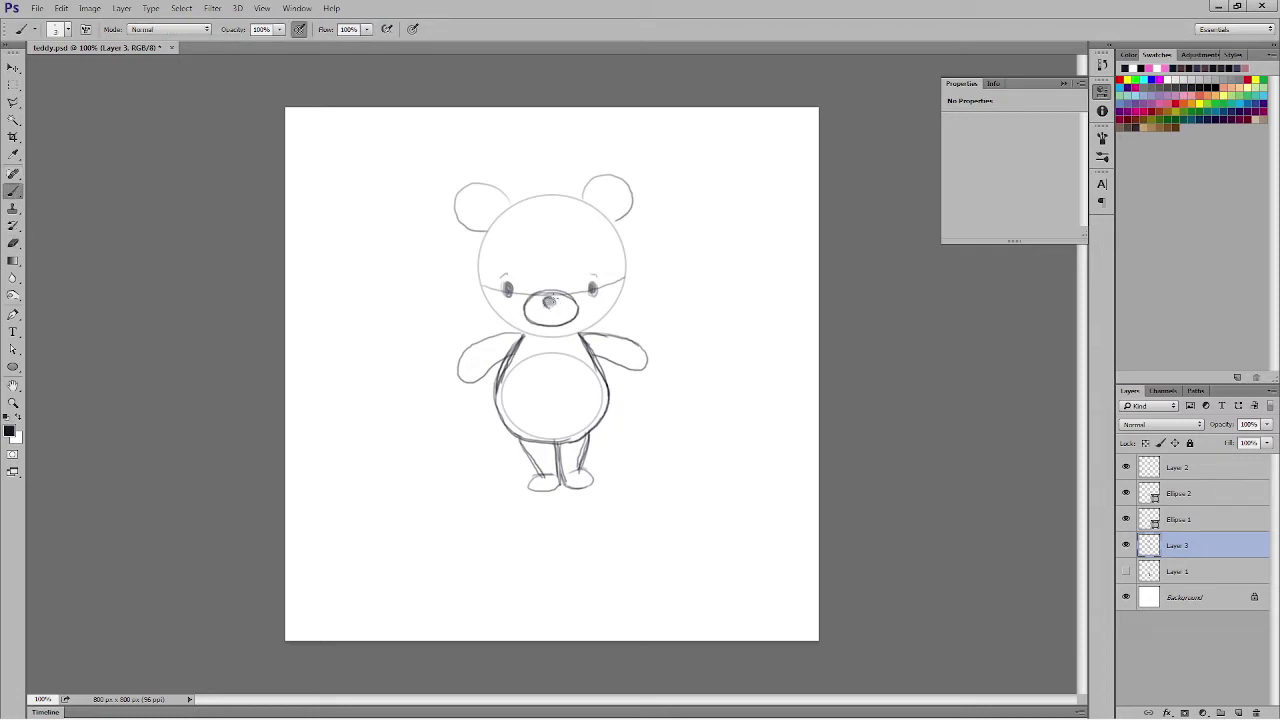
Step: Reinforce the raised arm's joint, draw an egg-shaped belly patch inside the body, and hide the Ellipse 2 layer
key(ctrl+z)
drag(588, 353, 605, 357)
mouse_move(581, 333)
mouse_down()
mouse_move(647, 362)
mouse_move(594, 355)
mouse_up()
mouse_move(550, 360)
mouse_down()
mouse_move(522, 423)
mouse_move(541, 360)
mouse_up()
click(1126, 493)
mouse_move(546, 195)
mouse_down()
mouse_move(515, 330)
mouse_move(564, 336)
mouse_up()
mouse_move(538, 197)
mouse_down()
mouse_move(626, 261)
mouse_move(562, 335)
mouse_up()
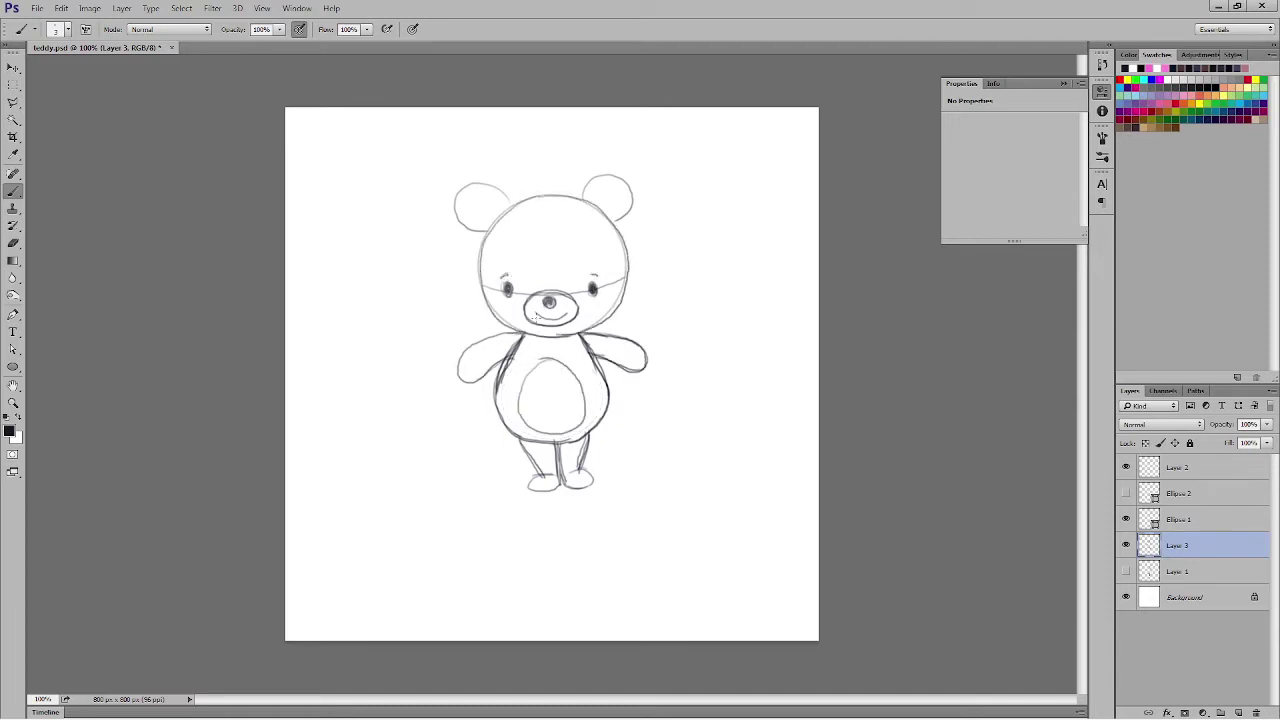
key(ctrl+alt+z)
key(ctrl+alt+z)
Step: Trace the head circle with a sketchy outline, adding jagged fur tufts at the crown, cheek and chin
drag(482, 247, 536, 194)
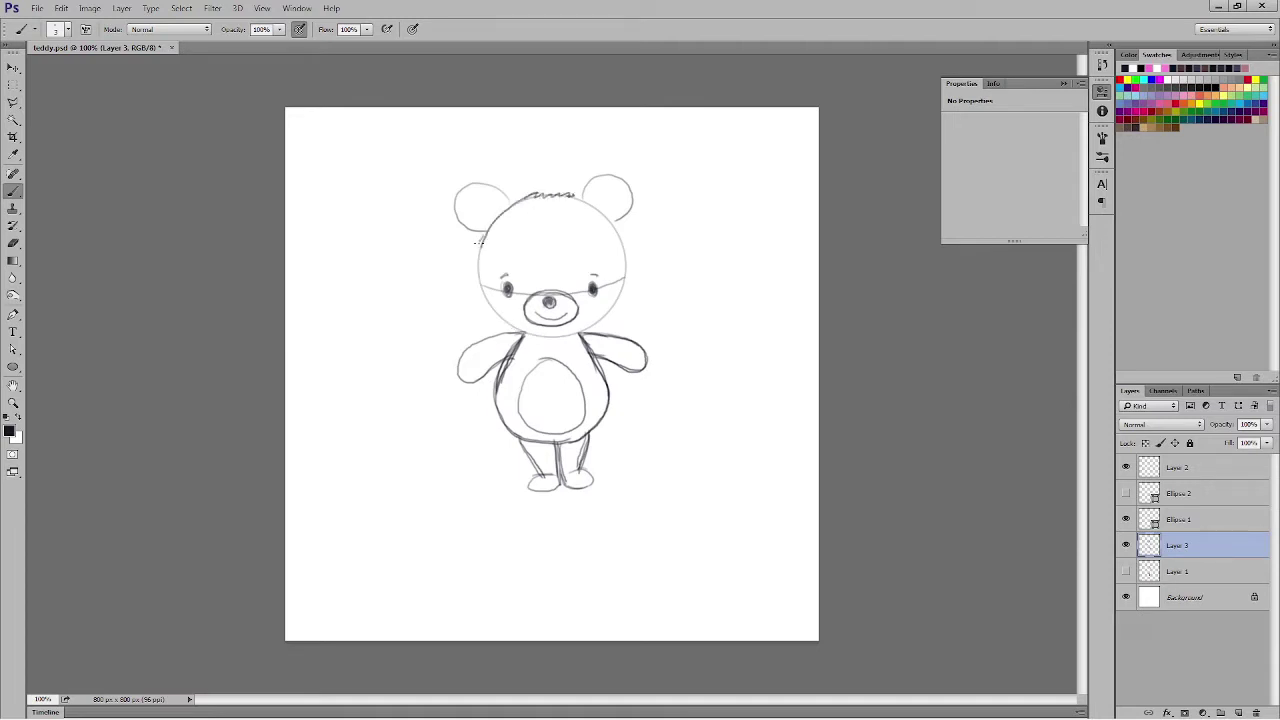
key(ctrl+alt+z)
mouse_move(598, 210)
mouse_down()
mouse_move(630, 264)
mouse_move(620, 310)
mouse_up()
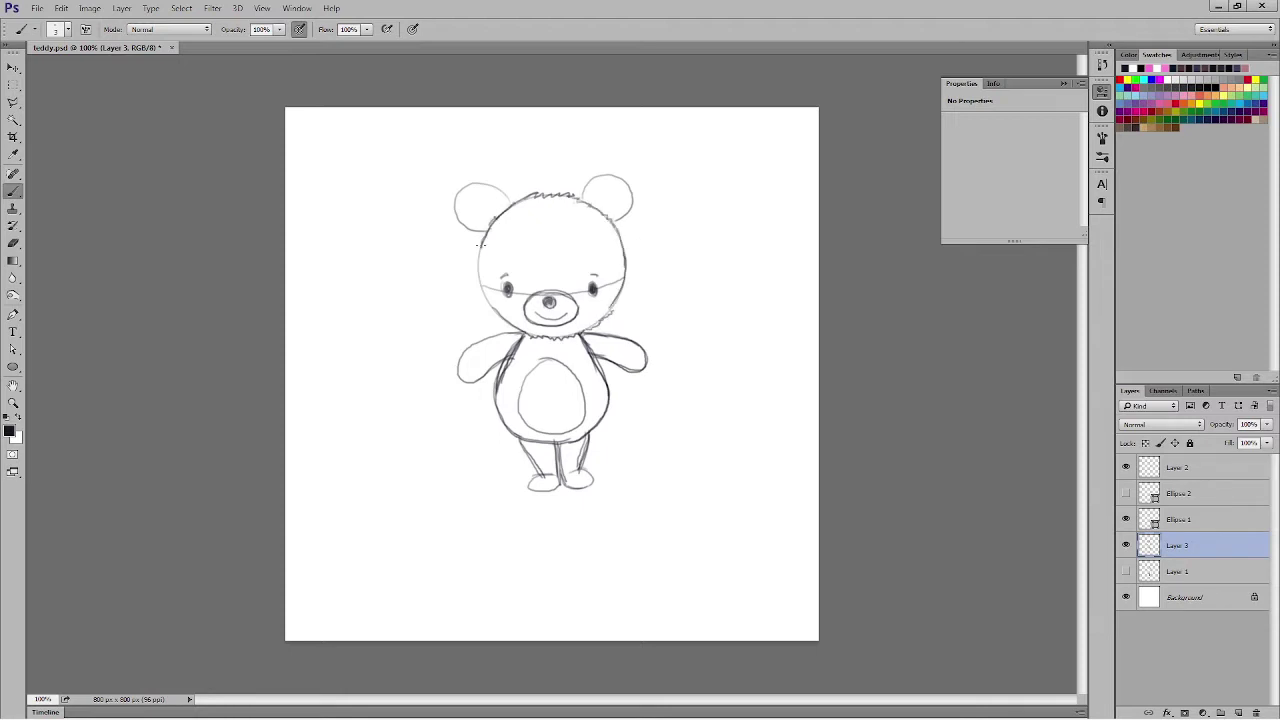
drag(490, 306, 534, 335)
Step: Hide the Ellipse 1 layer and erase the curved guideline across the face
click(1126, 521)
click(13, 243)
mouse_move(484, 284)
mouse_down()
mouse_move(624, 283)
mouse_move(593, 291)
mouse_up()
Step: Retrace the muzzle, darken the ear outlines and draw smaller inner ears
key(b)
drag(526, 302, 571, 297)
mouse_move(628, 254)
mouse_down()
mouse_move(612, 305)
mouse_move(480, 260)
mouse_move(628, 215)
mouse_move(482, 190)
mouse_move(470, 222)
mouse_move(615, 205)
mouse_move(495, 200)
mouse_move(476, 186)
mouse_move(508, 204)
mouse_up()
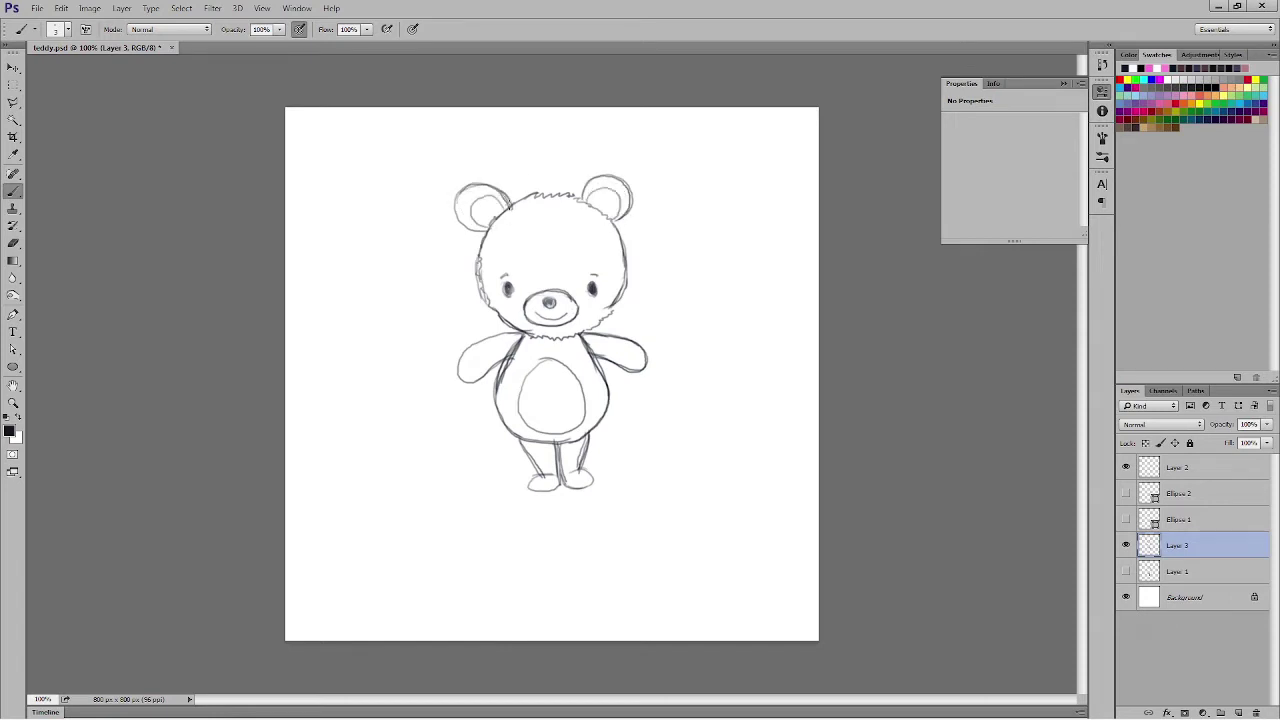
Step: Retrace the arm on the shoulder and erase the overlapping body lines where both arms join the torso
drag(510, 334, 504, 378)
click(13, 243)
click(68, 29)
click(517, 342)
drag(592, 366, 588, 342)
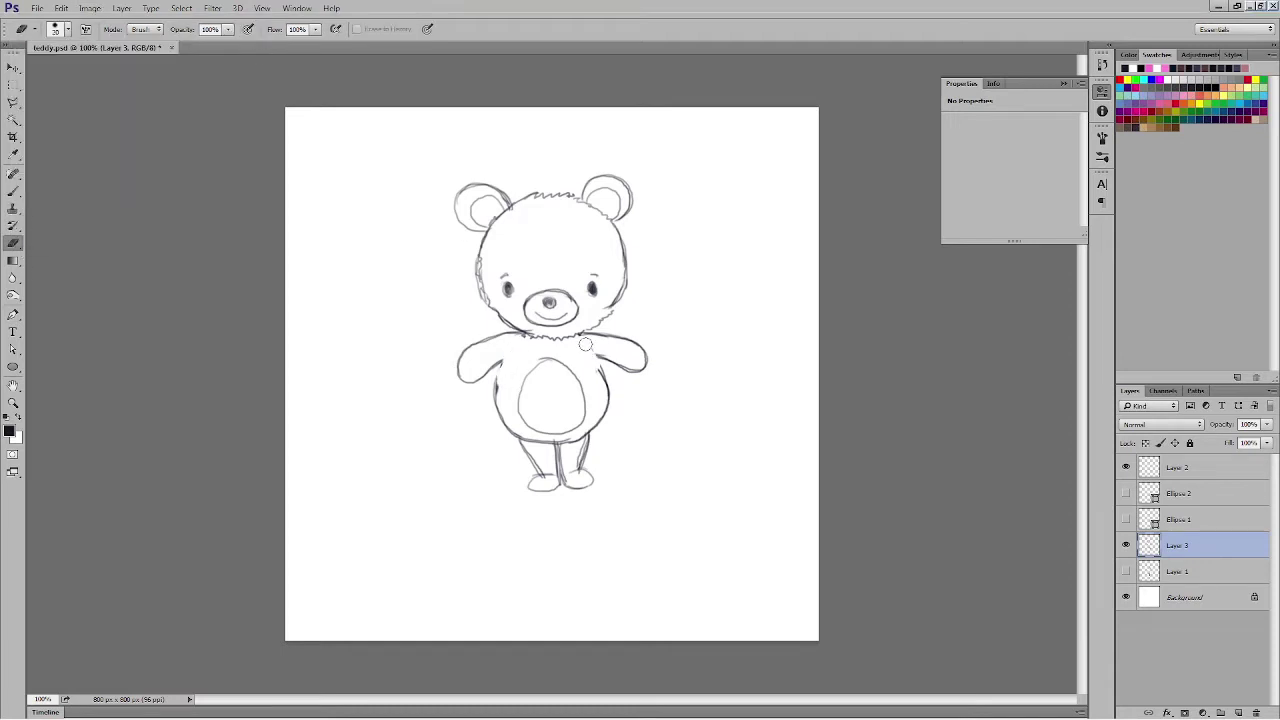
Step: Redraw clean shoulder lines below the chin and retrace the muzzle outline
key(b)
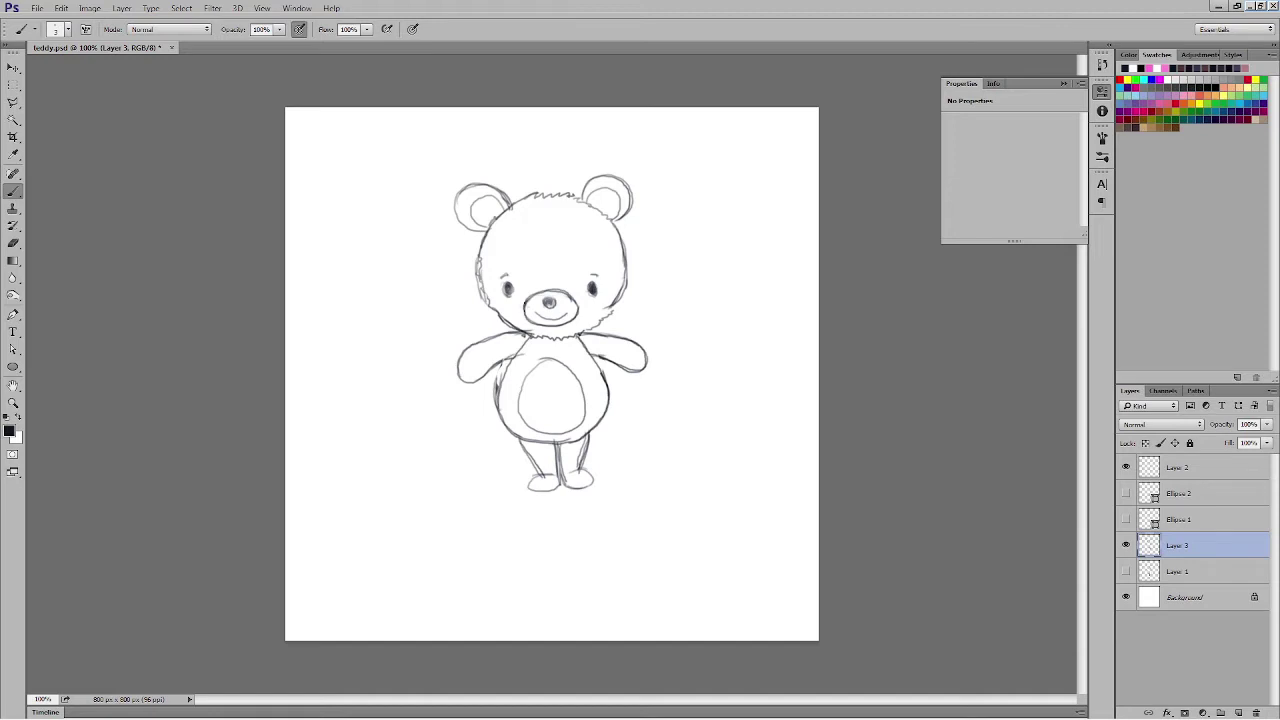
drag(526, 302, 574, 296)
mouse_move(526, 302)
mouse_down()
mouse_move(540, 330)
mouse_move(562, 326)
mouse_up()
drag(576, 298, 566, 326)
Step: Erase the stray sketch lines along the body's side and between the legs
key(e)
drag(496, 381, 489, 411)
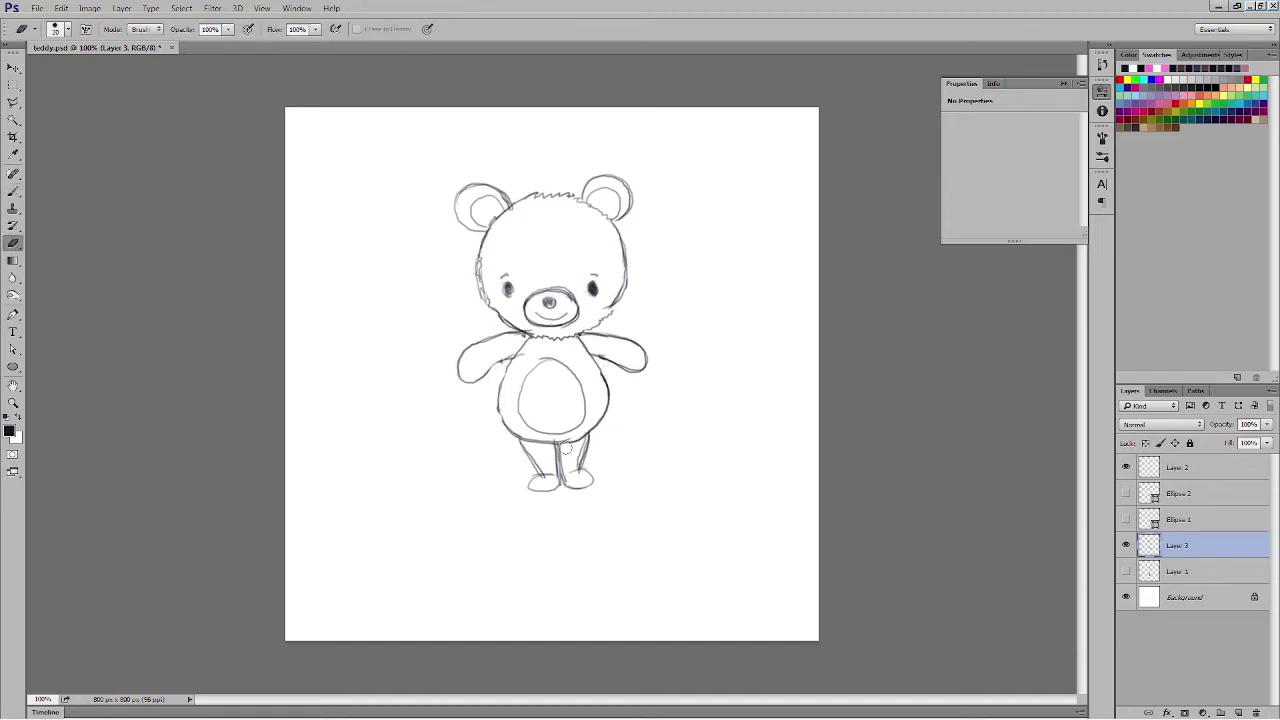
drag(566, 449, 563, 476)
Step: Redraw the legs and feet with rounder outlines and retrace the belly patch
key(b)
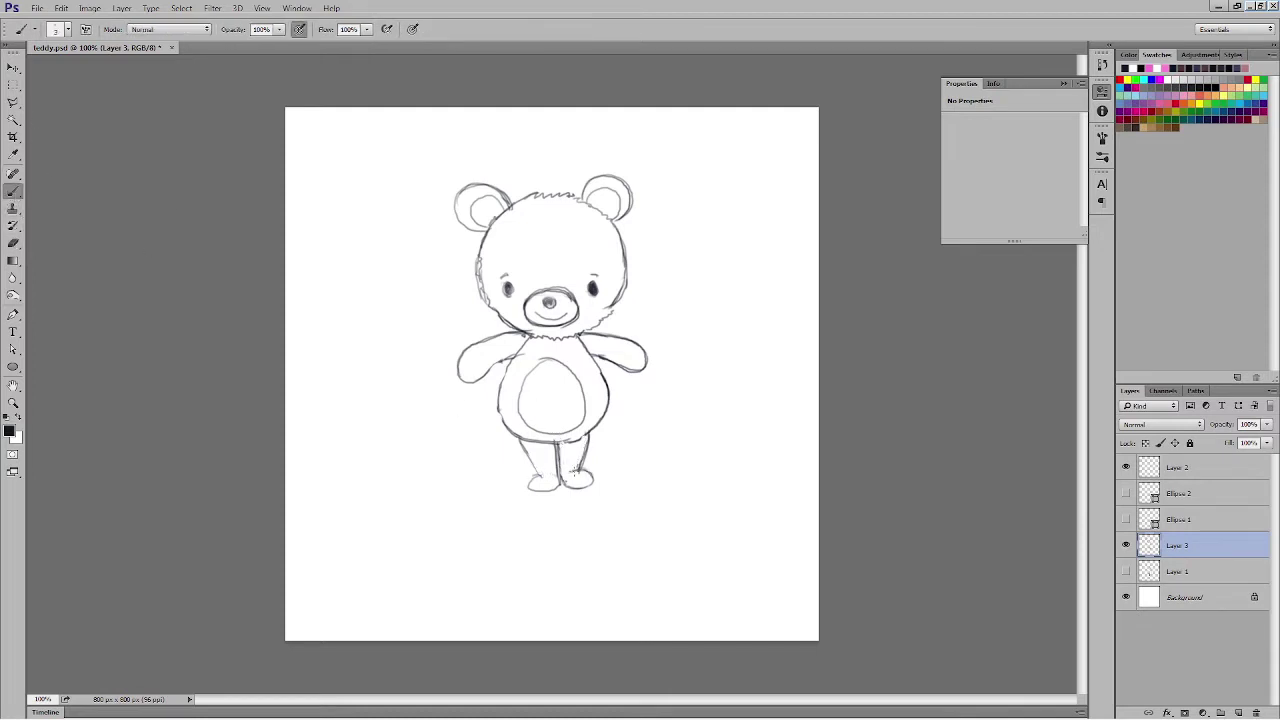
drag(530, 473, 558, 492)
mouse_move(547, 359)
mouse_down()
mouse_move(520, 393)
mouse_move(585, 415)
mouse_up()
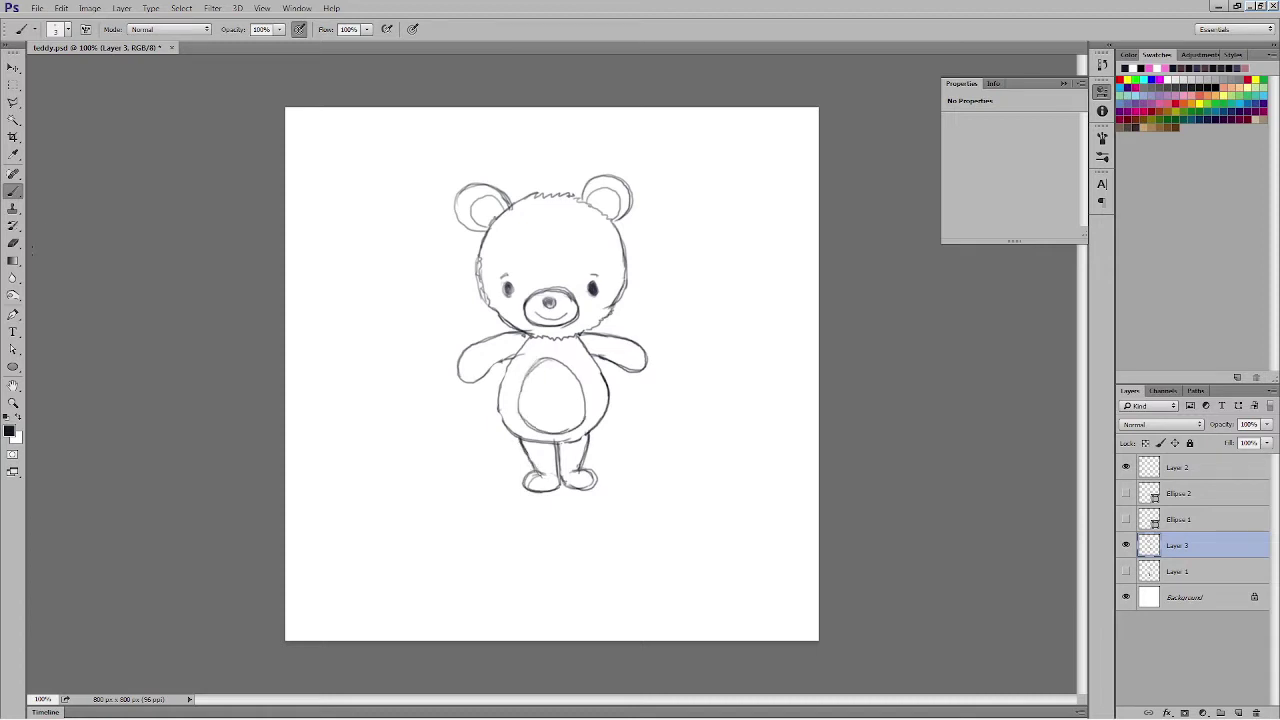
Step: Erase rough strokes at the cheek and retrace the head outline along both sides and the crown
key(e)
drag(620, 278, 607, 305)
click(14, 193)
drag(479, 262, 494, 311)
mouse_move(534, 195)
mouse_down()
mouse_move(604, 207)
mouse_move(625, 282)
mouse_up()
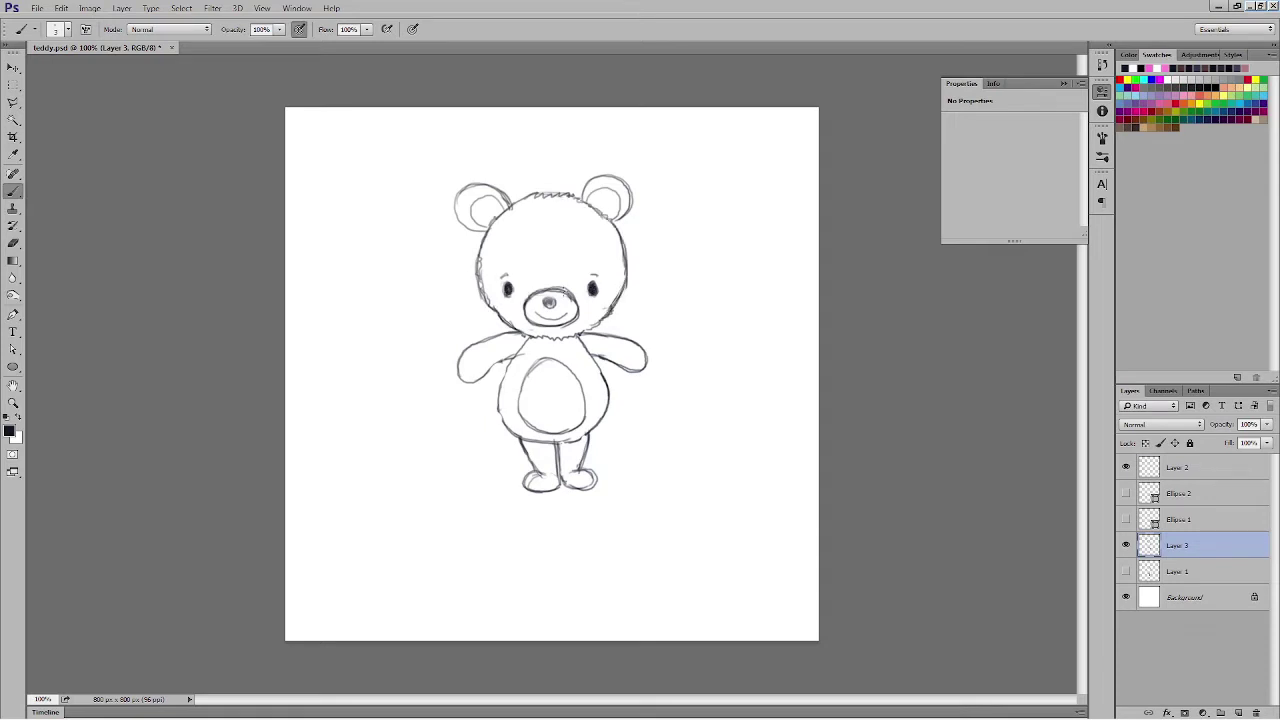
key(e)
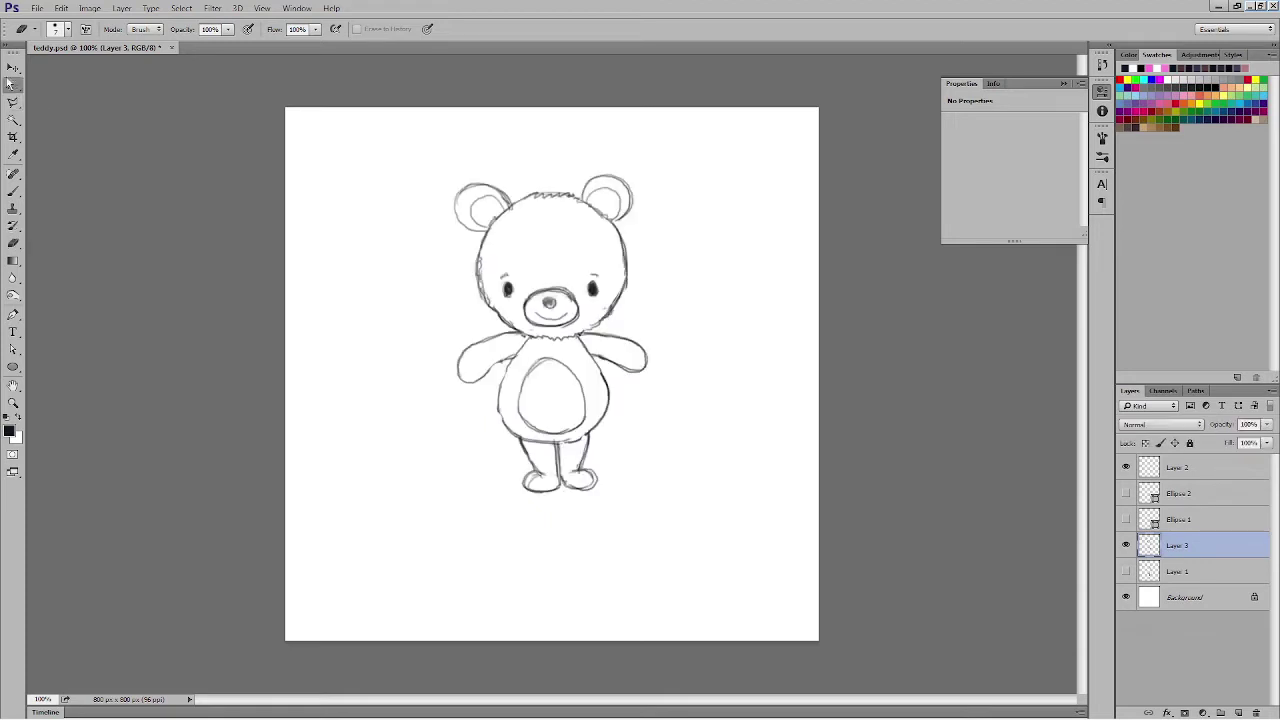
Step: Select the whole head and squash it to 87.46% height while widening it slightly
click(13, 84)
drag(416, 153, 674, 338)
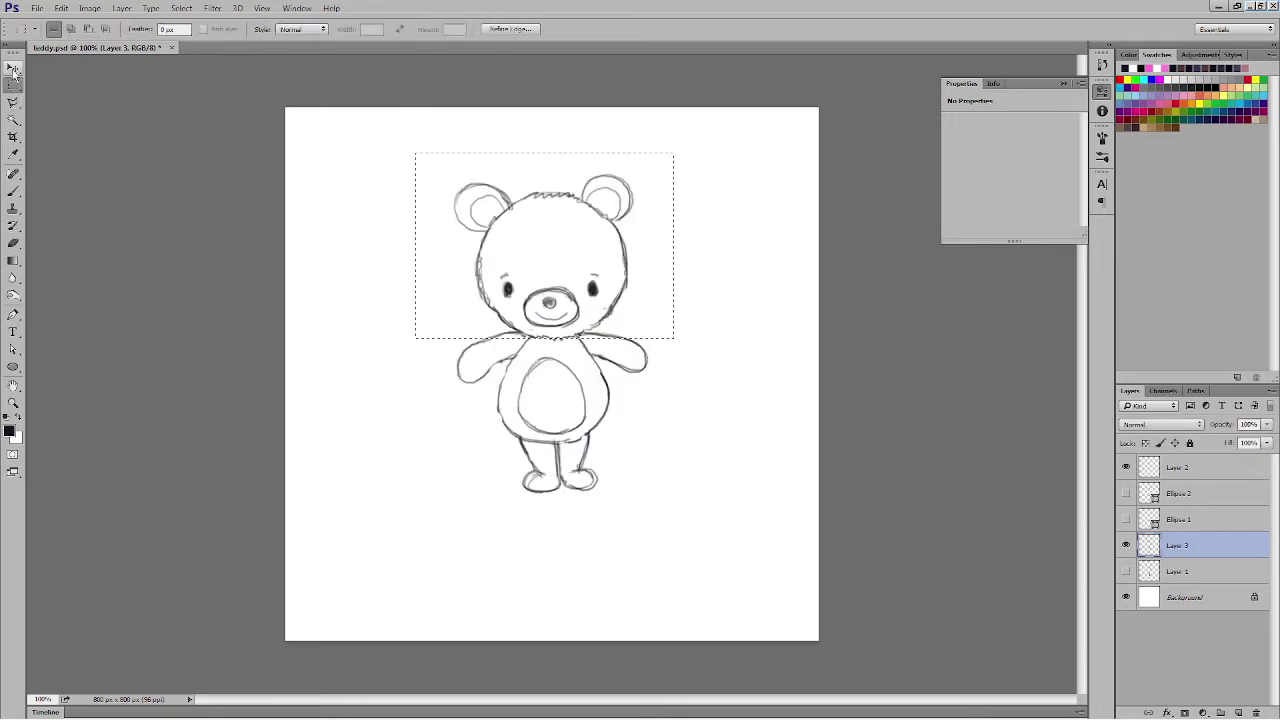
key(ctrl+t)
mouse_move(544, 154)
mouse_down()
mouse_move(551, 186)
mouse_move(544, 176)
mouse_up()
key(Escape)
key(ctrl+t)
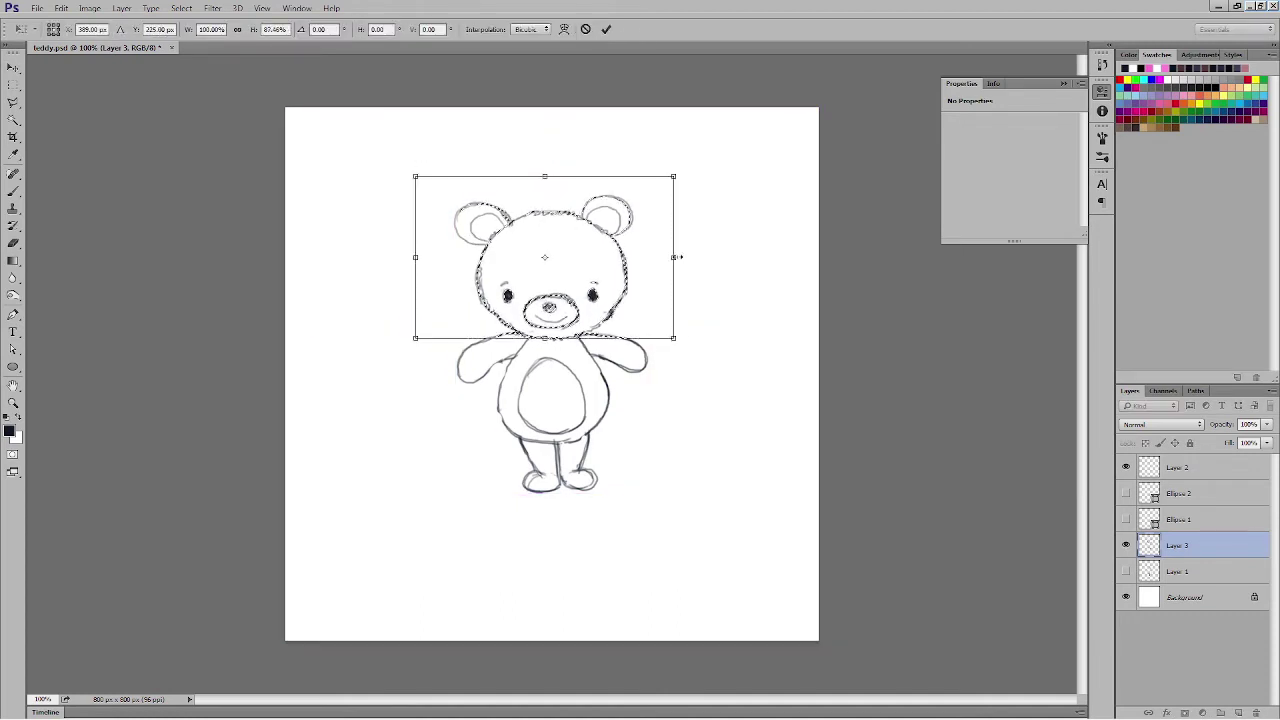
key(Return)
key(ctrl+d)
Step: Select the eyes and muzzle with the Lasso and move them up slightly on the face
key(m)
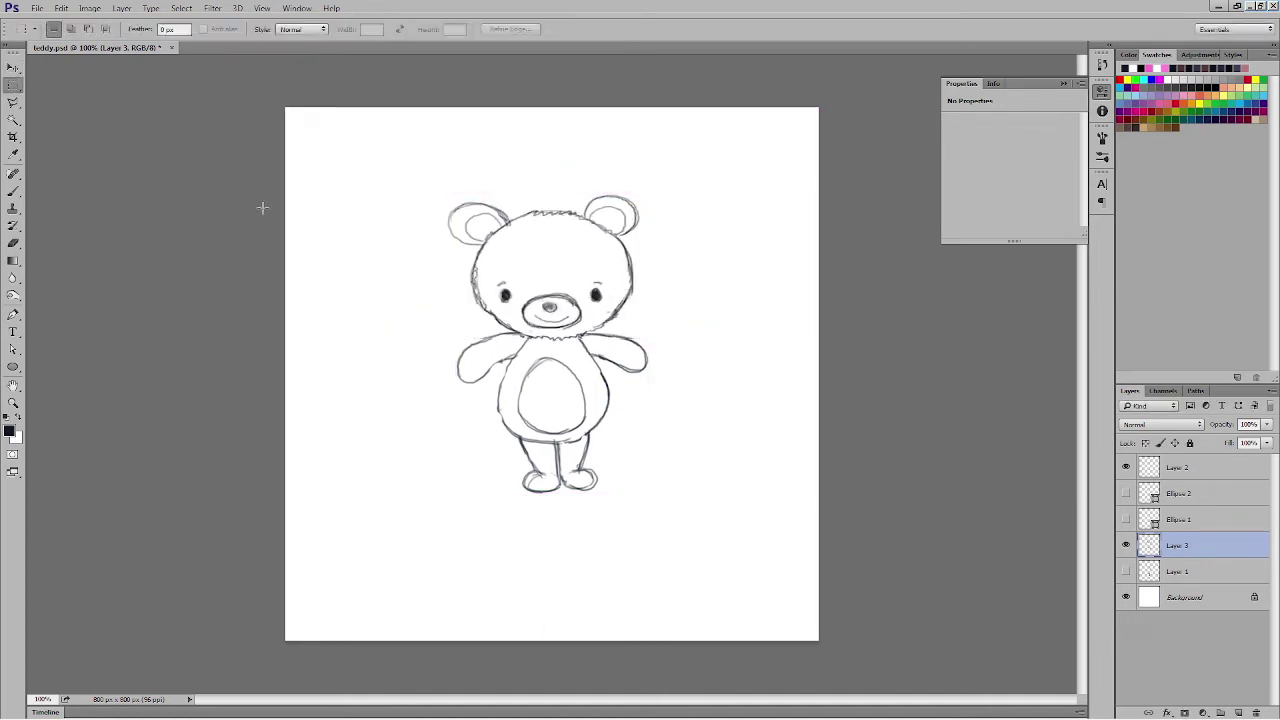
click(13, 101)
mouse_move(494, 300)
mouse_down()
mouse_move(551, 259)
mouse_move(604, 312)
mouse_move(551, 336)
mouse_move(493, 295)
mouse_up()
key(v)
key(ctrl+t)
drag(549, 254, 549, 244)
key(Return)
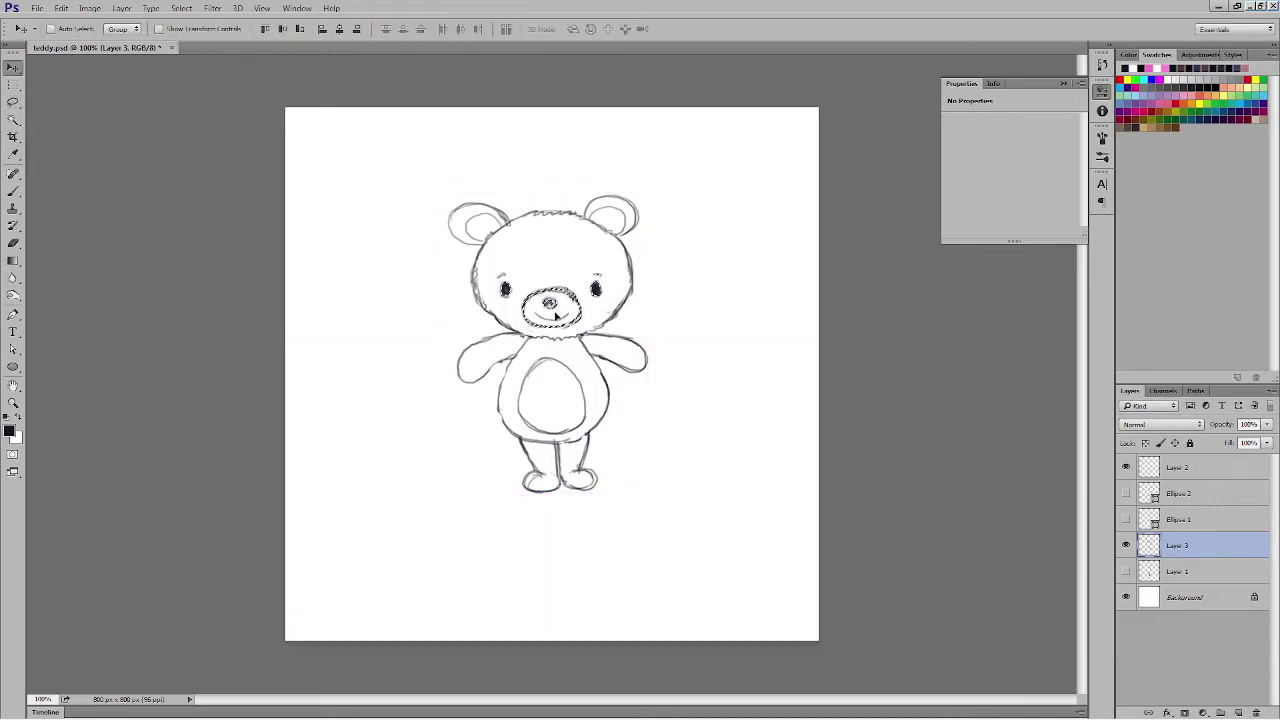
key(ctrl+d)
Step: Erase the rough outline on both sides of the head using an enlarged eraser
key(b)
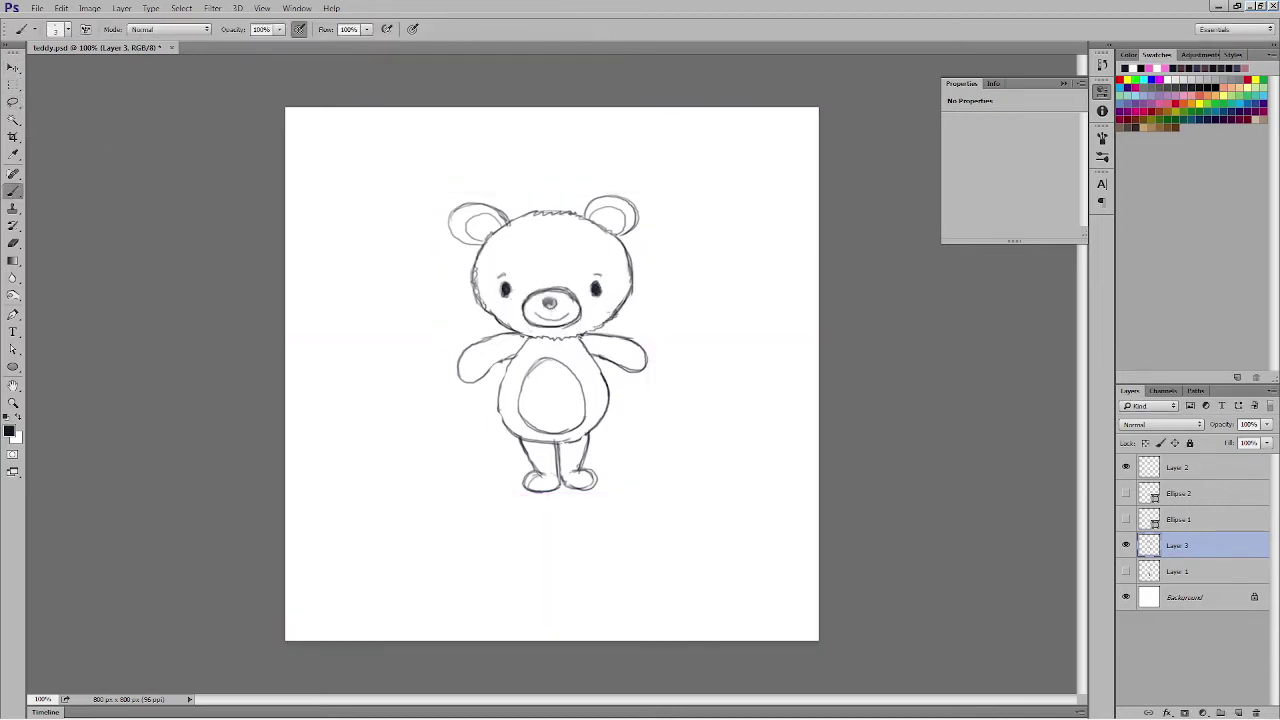
click(13, 242)
drag(475, 268, 491, 317)
key(bracketright)
key(bracketright)
key(bracketright)
key(bracketright)
drag(614, 316, 627, 250)
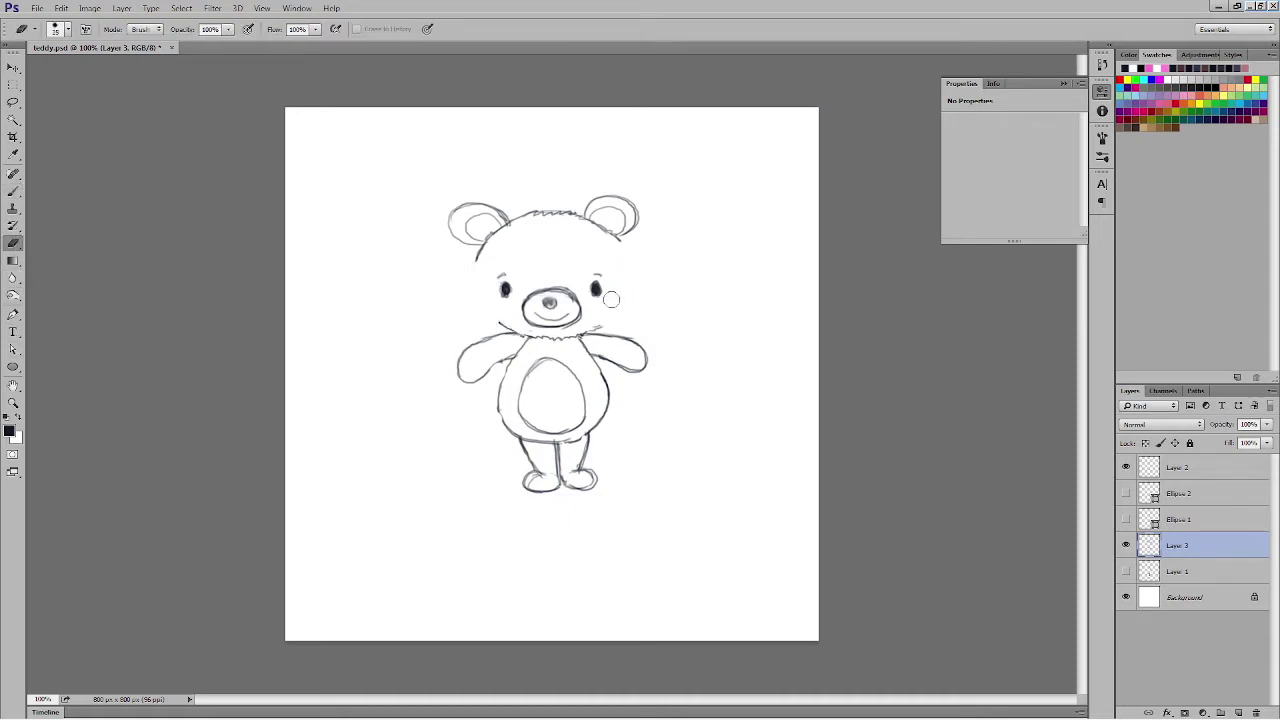
Step: Redraw both sides of the head as smooth curves from the ears down to the chin
click(13, 191)
drag(479, 240, 495, 322)
drag(626, 238, 600, 330)
drag(633, 270, 590, 335)
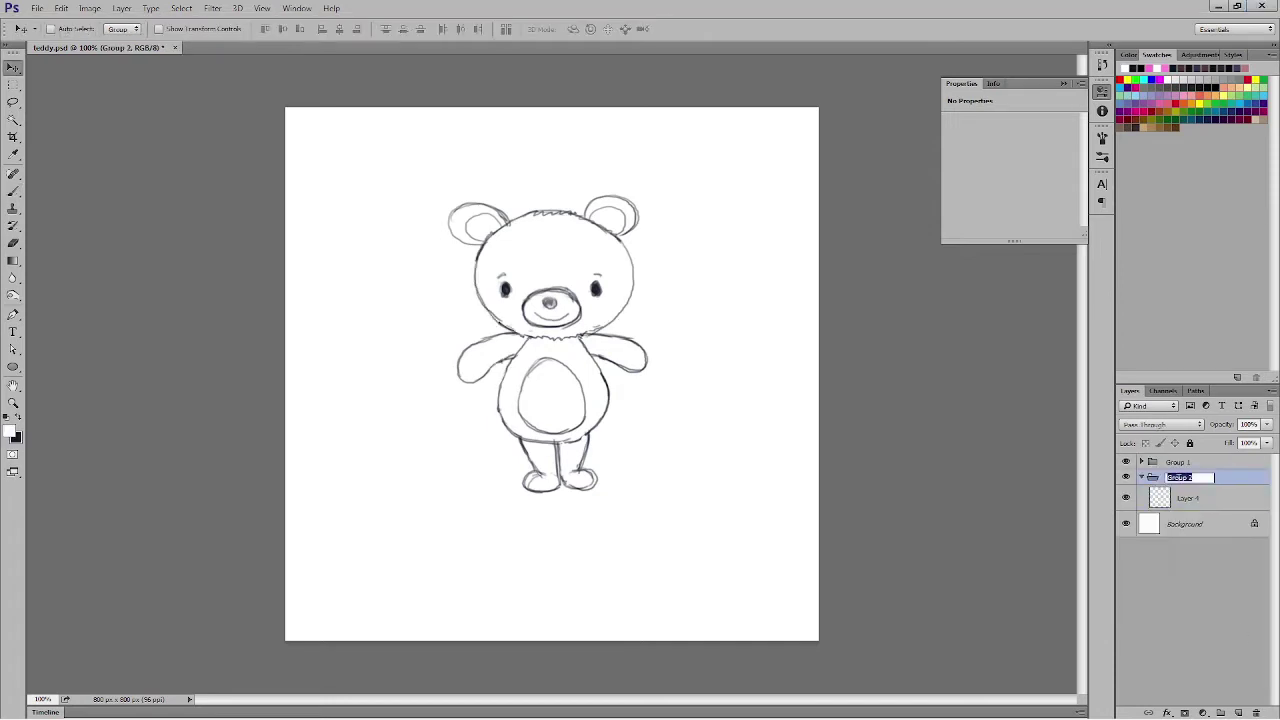
Step: Name the new layer group bear
text(Bear)
key(Return)
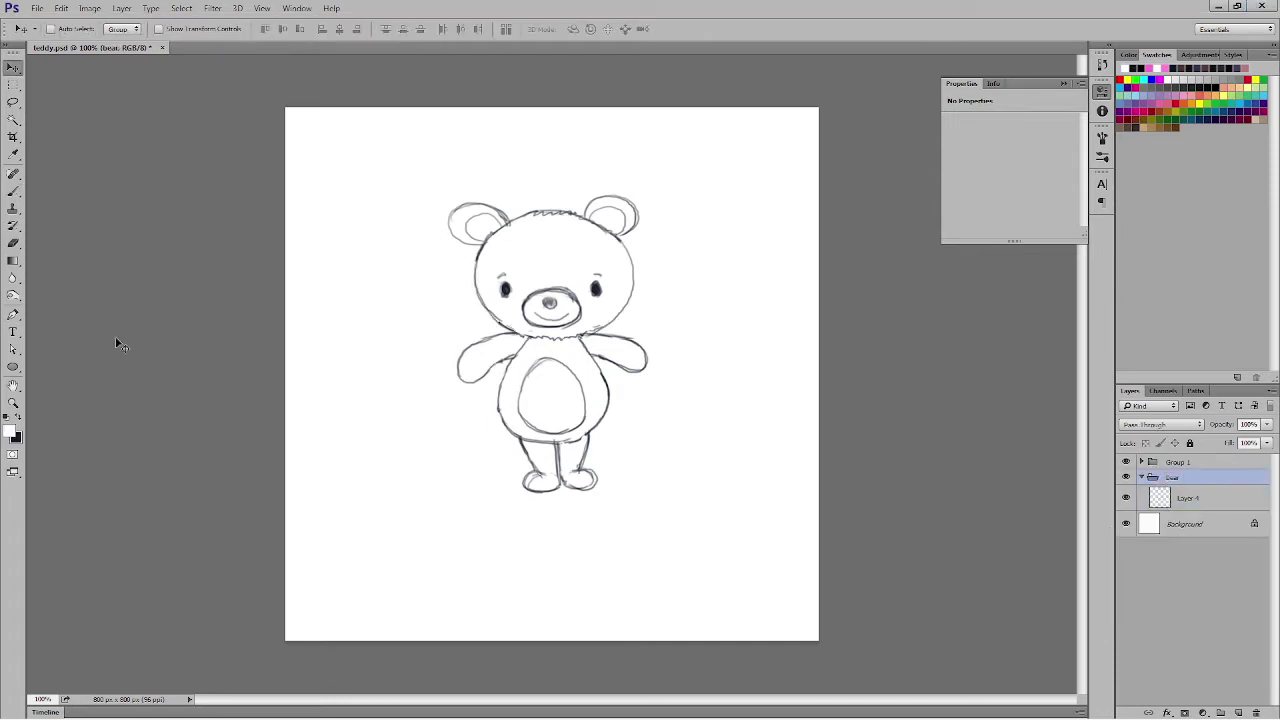
Step: Set the foreground colour to light brown a9834f
click(12, 433)
click(885, 298)
click(1151, 127)
click(9, 431)
click(877, 277)
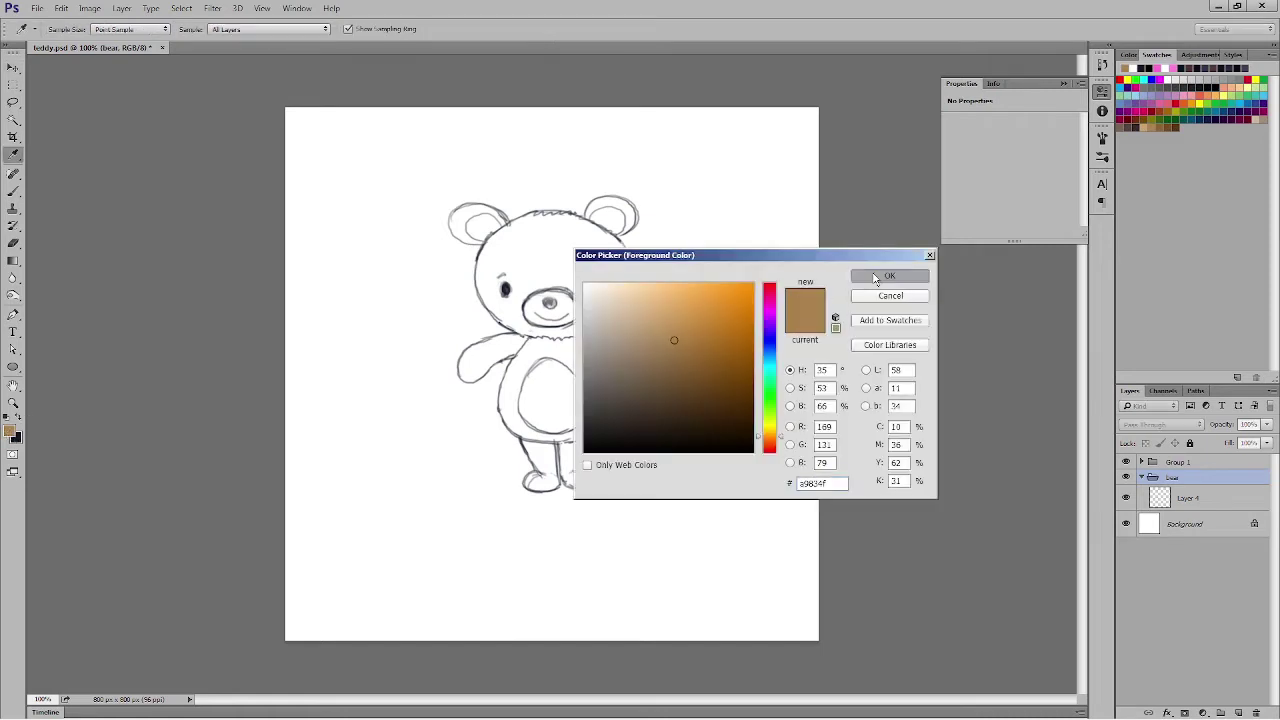
Step: Set the background colour to dark brown 724c21, keeping light brown as the foreground
key(x)
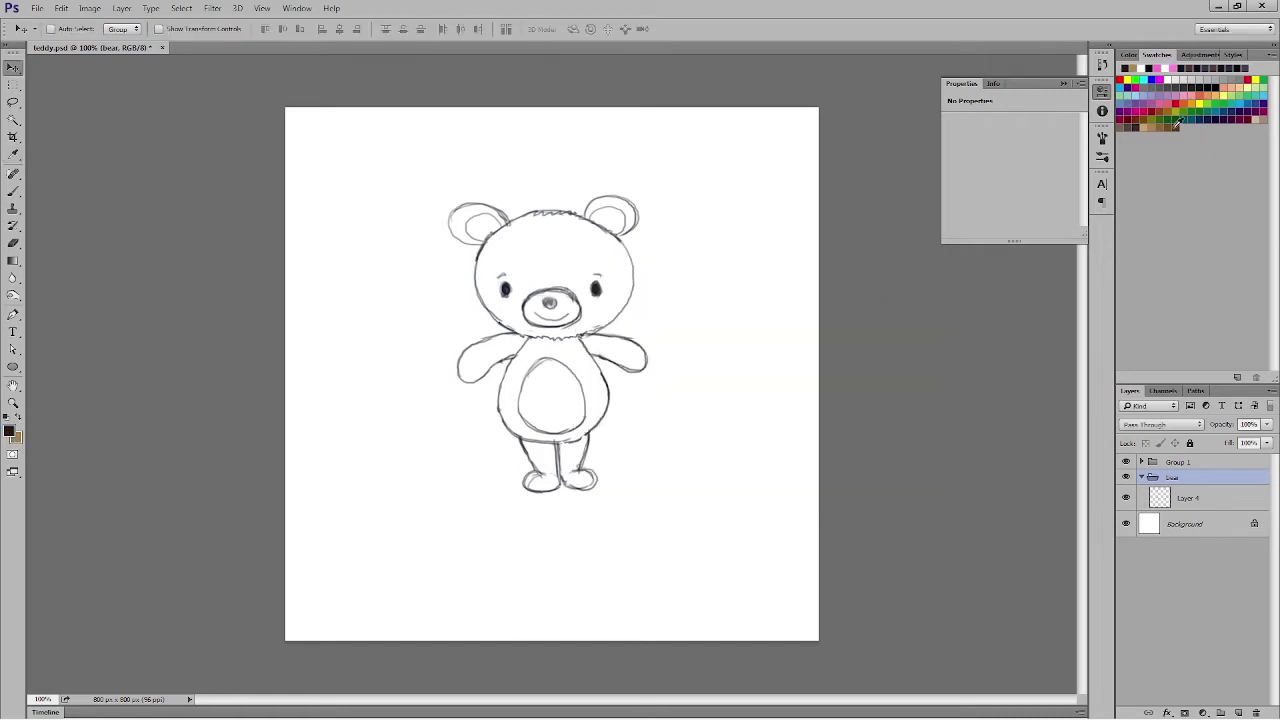
click(1168, 128)
click(10, 431)
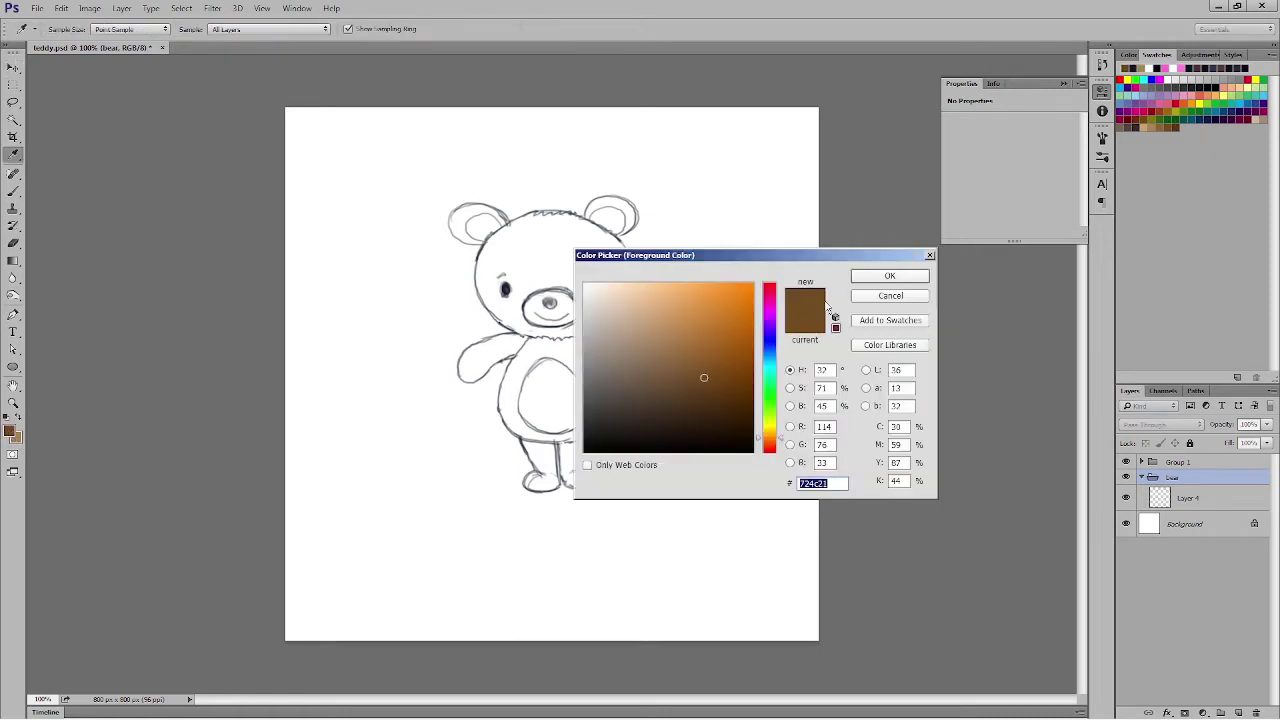
key(Return)
key(x)
Step: Select Layer 4 and choose the 112 px grass-shaped tip for the Brush tool
click(1188, 499)
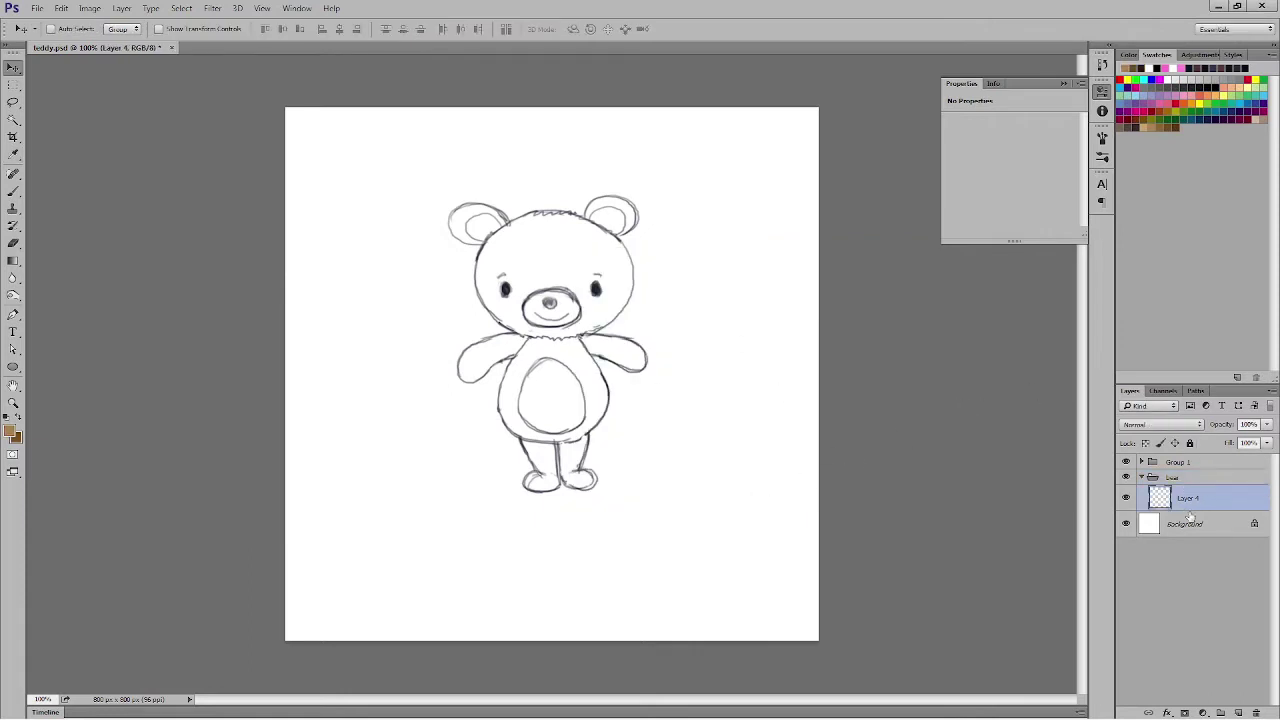
click(13, 190)
click(68, 31)
drag(163, 168, 164, 201)
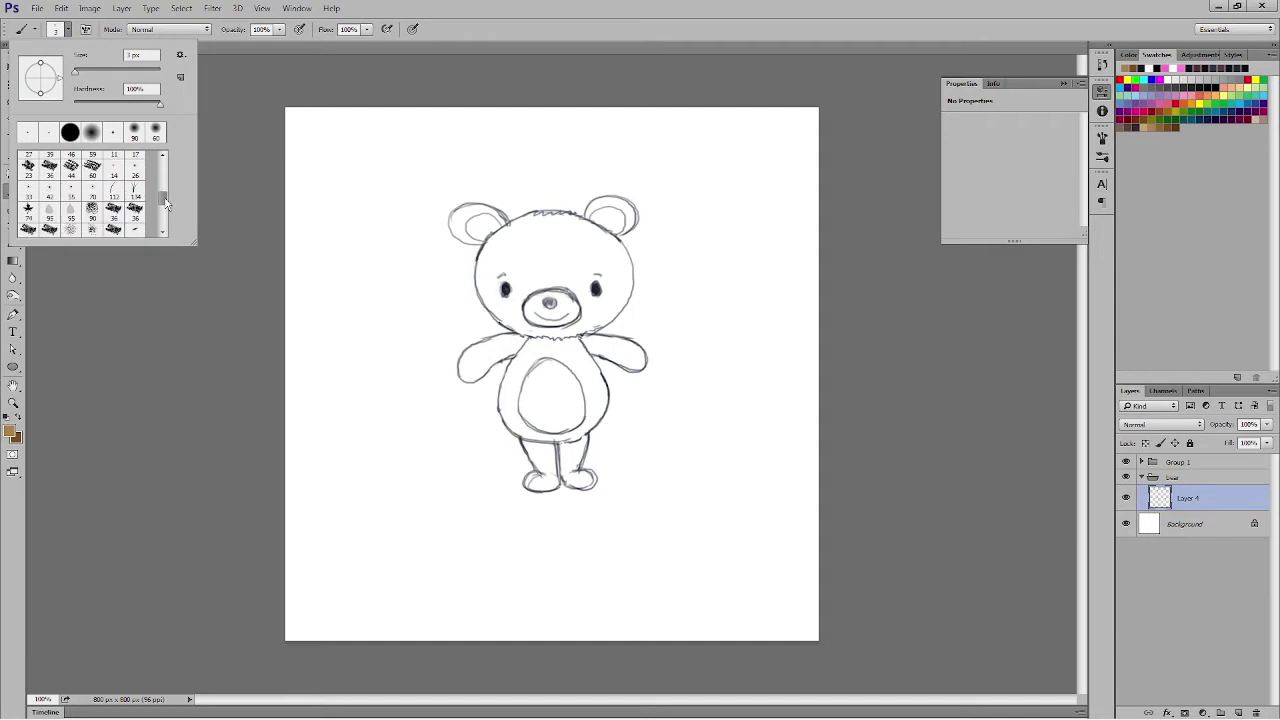
click(113, 191)
key(Return)
Step: Set the brush's Shape Dynamics to 100% angle jitter, 6% roundness jitter and 14% minimum diameter
click(1102, 137)
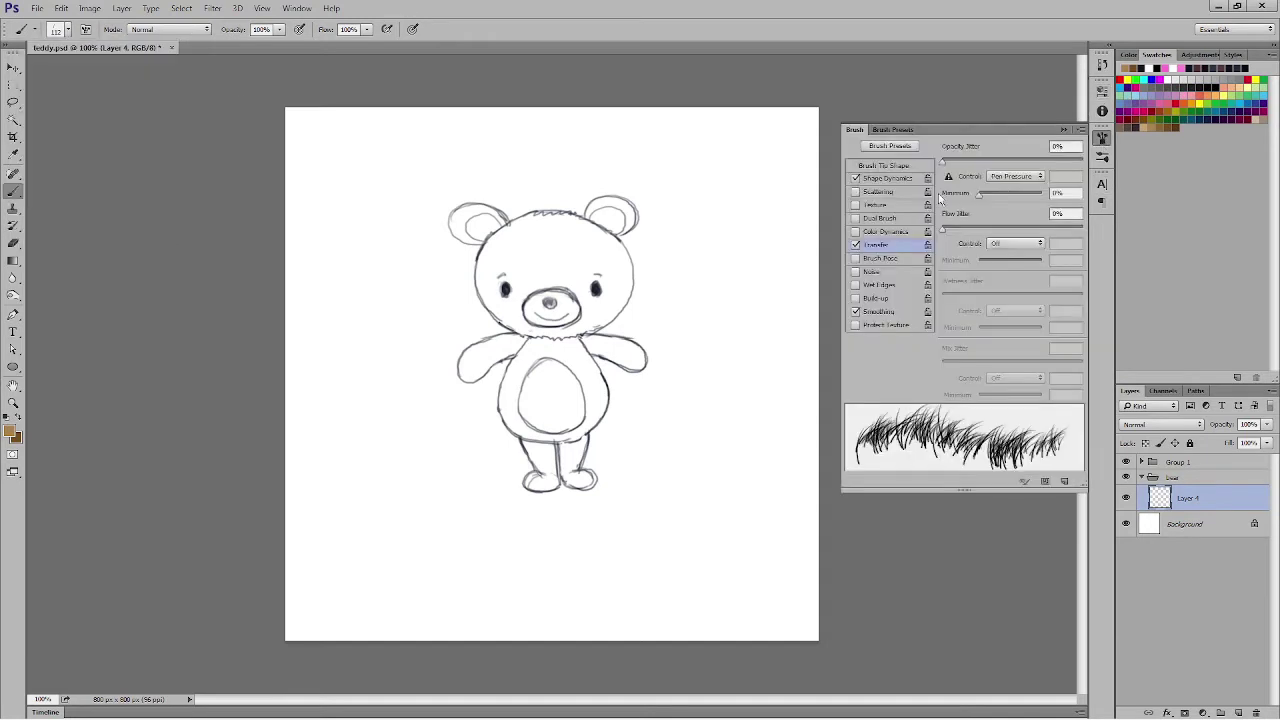
click(885, 178)
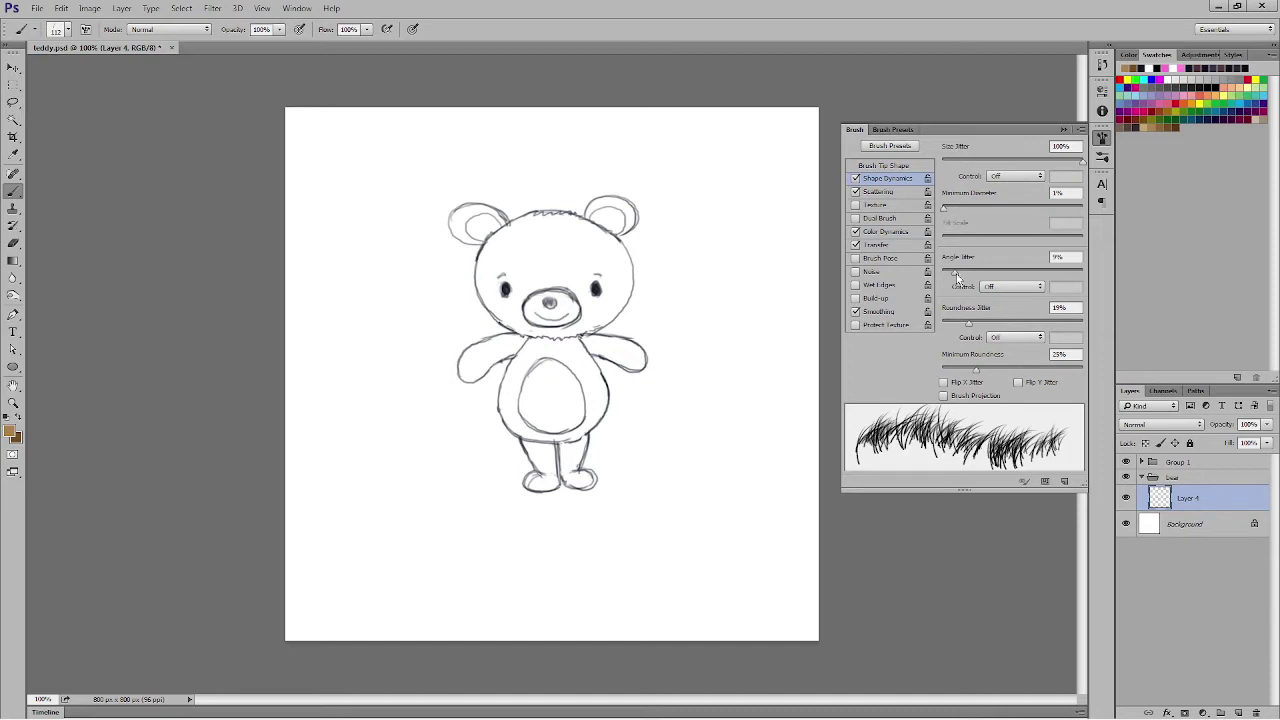
mouse_move(957, 277)
mouse_down()
mouse_move(1078, 274)
mouse_move(1091, 287)
mouse_up()
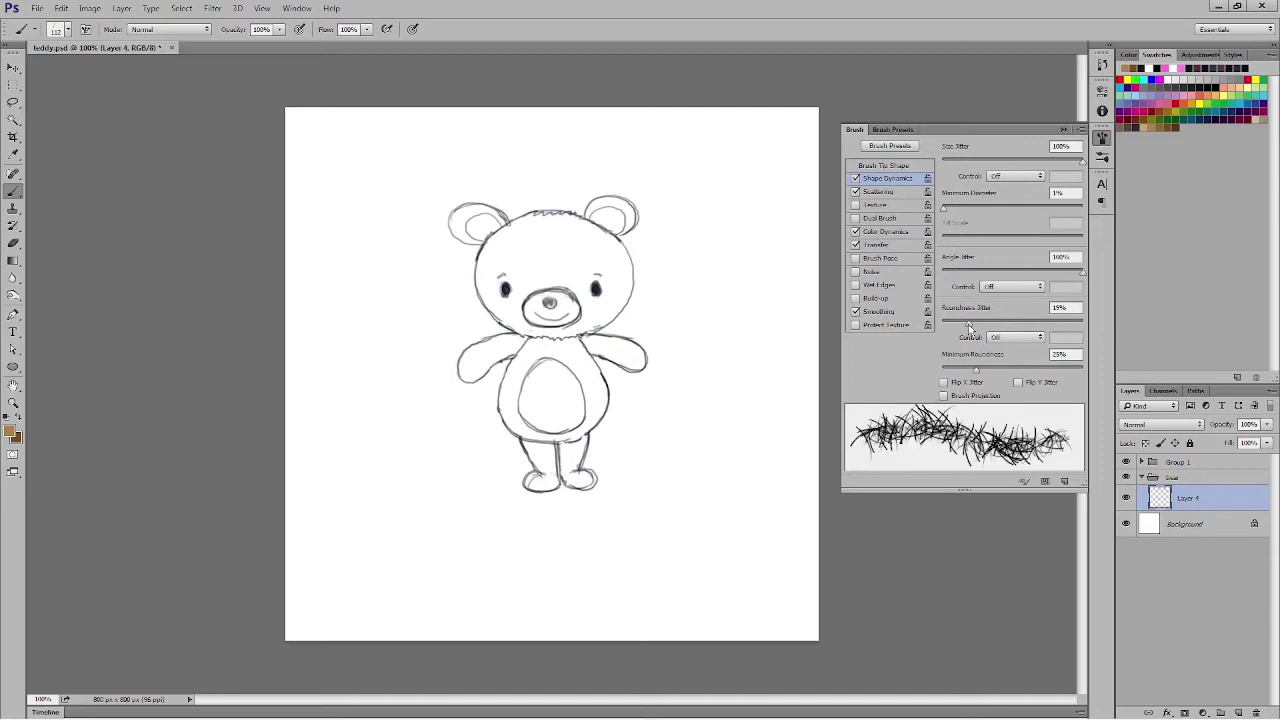
drag(968, 324, 948, 323)
drag(941, 207, 962, 214)
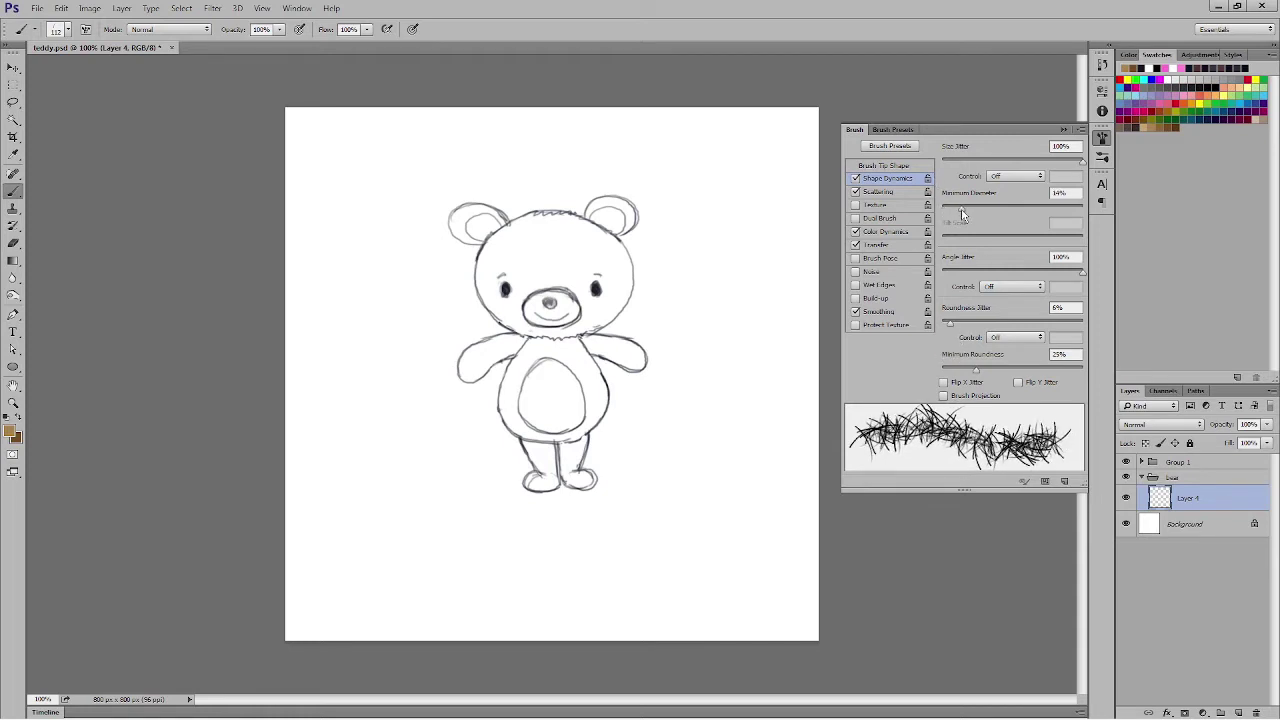
Step: Try a Scattering count of 3 for the grass brush, check Color Dynamics, and turn off Transfer
click(895, 192)
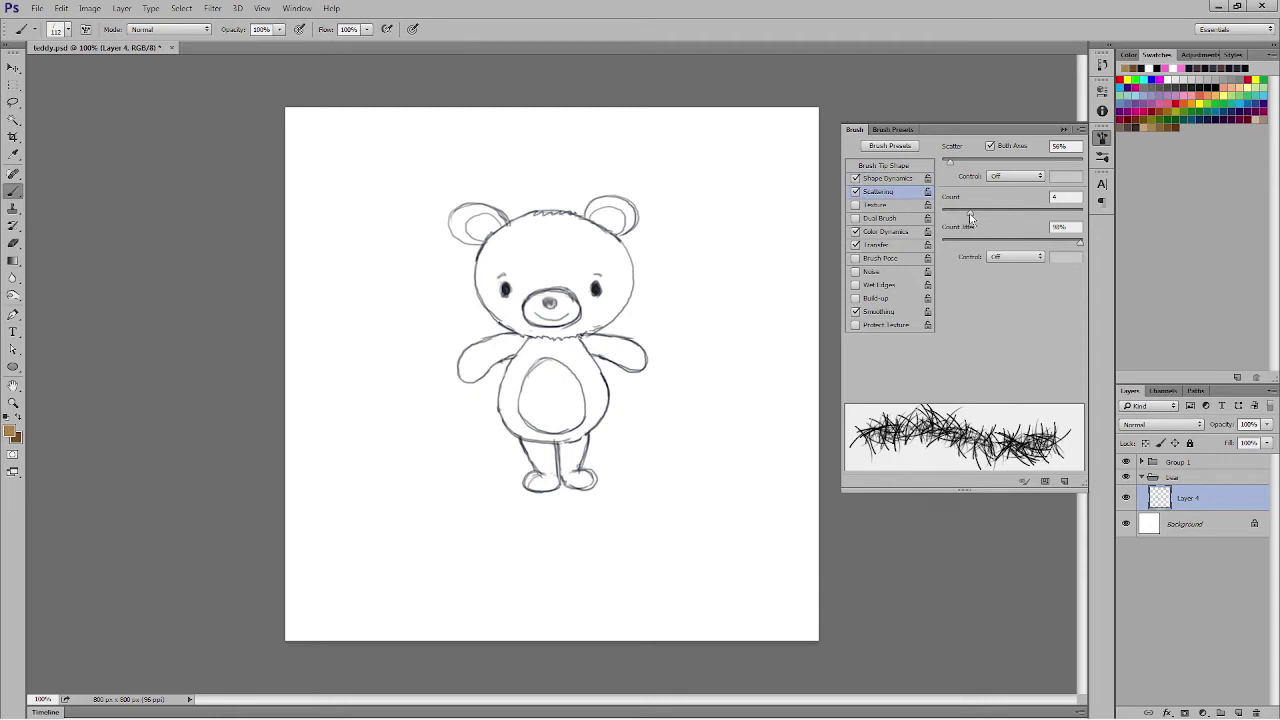
drag(969, 218, 965, 222)
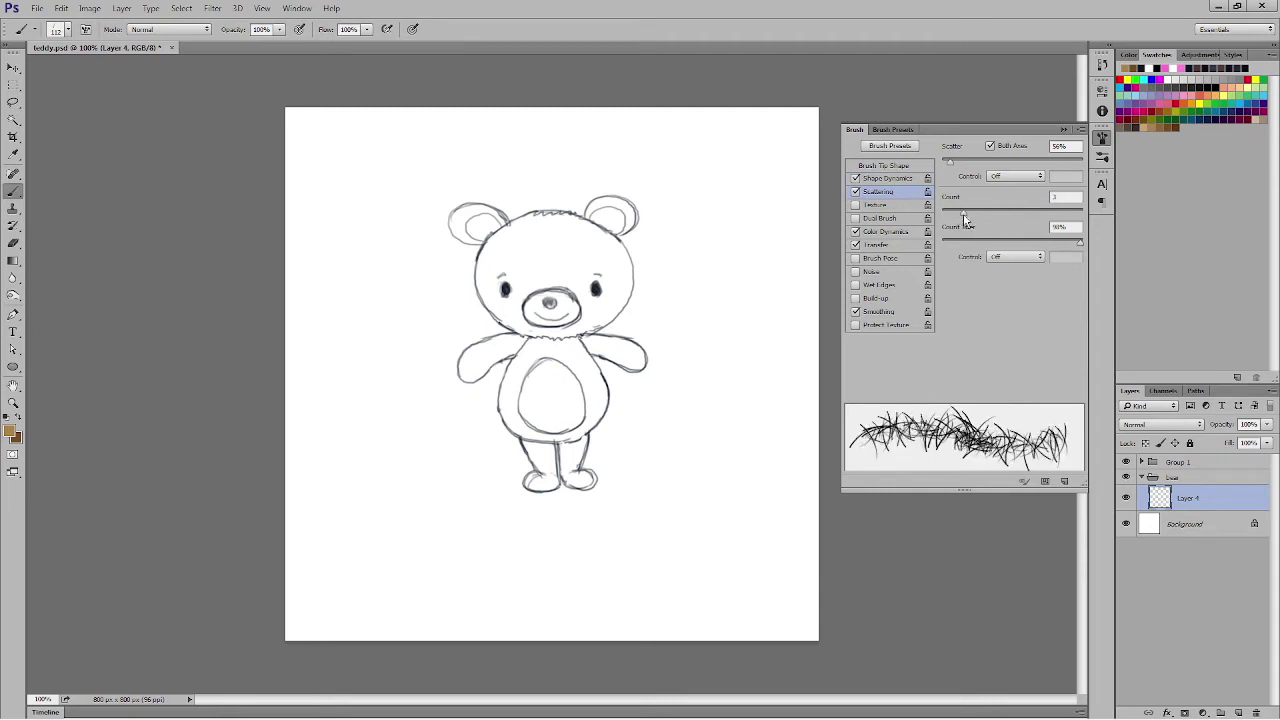
click(888, 234)
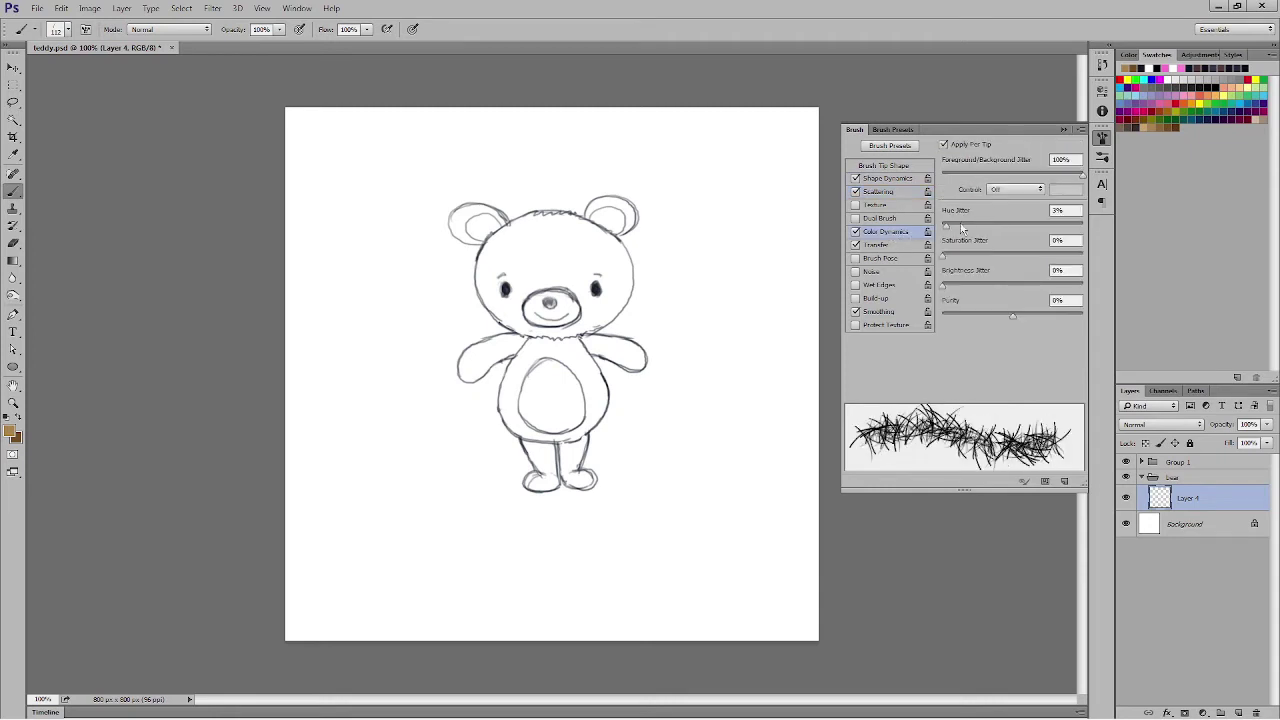
click(887, 245)
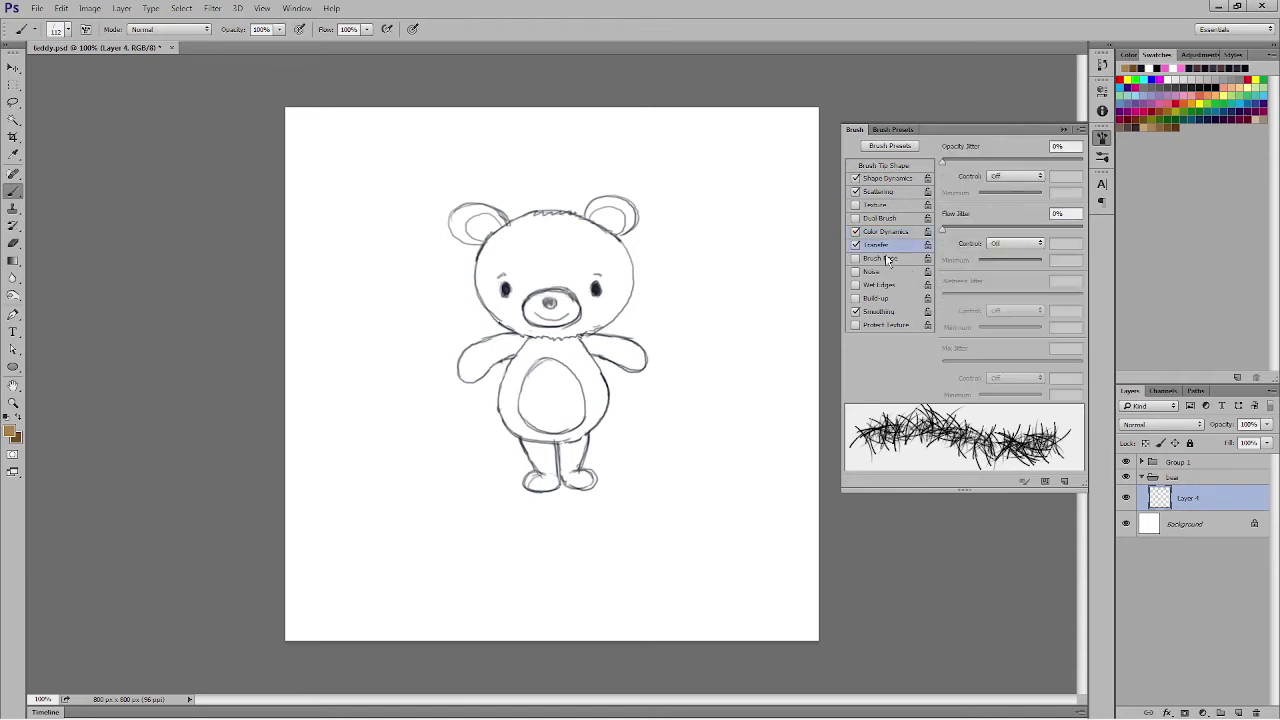
click(856, 245)
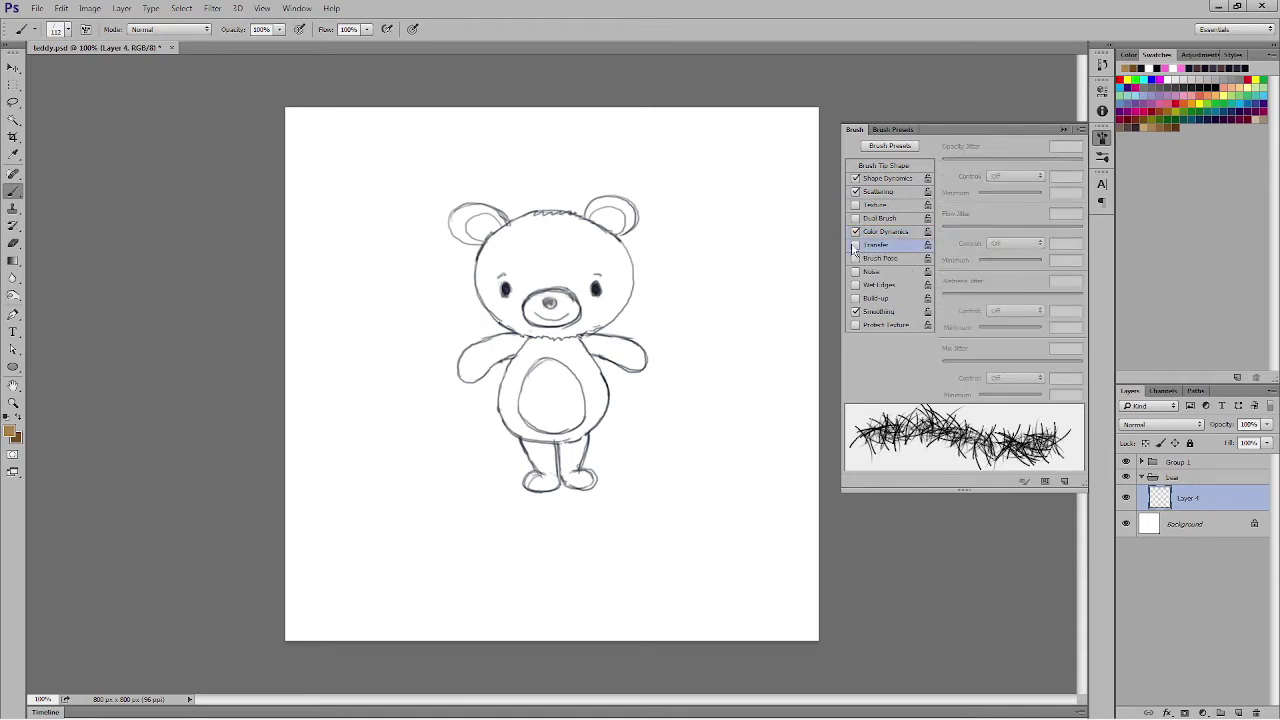
Step: Paint the bear's head on Layer 4 with brown grass-brush fur, following the sketched outline
click(1101, 140)
mouse_move(485, 225)
mouse_down()
mouse_move(580, 235)
mouse_move(500, 290)
mouse_move(615, 260)
mouse_move(497, 313)
mouse_move(605, 305)
mouse_move(585, 275)
mouse_move(520, 300)
mouse_move(618, 310)
mouse_up()
drag(630, 252, 608, 318)
drag(502, 312, 480, 285)
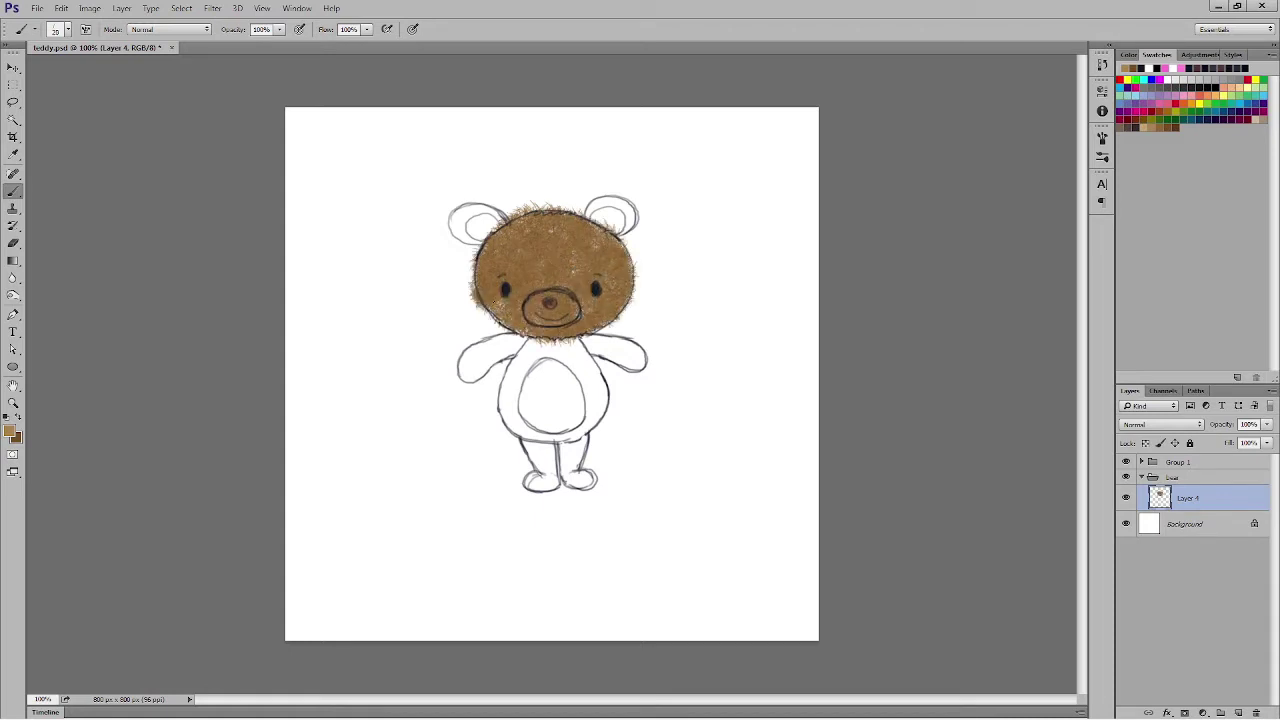
Step: Undo the last stroke and fill the thin patches of the head with more fur using the 20 px brush
key(ctrl+z)
key(bracketleft)
key(ctrl+plus)
drag(406, 198, 488, 291)
drag(438, 140, 420, 108)
drag(520, 180, 515, 258)
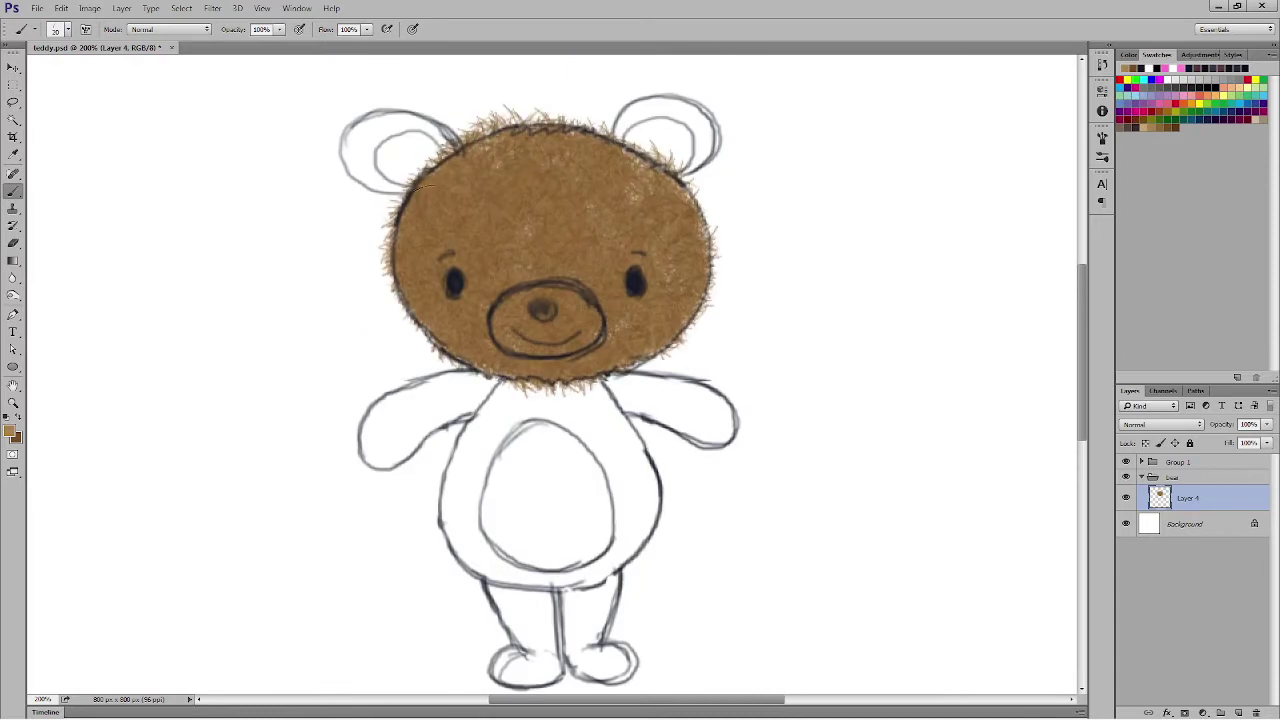
mouse_move(443, 157)
mouse_down()
mouse_move(645, 173)
mouse_move(710, 280)
mouse_move(612, 228)
mouse_move(512, 343)
mouse_up()
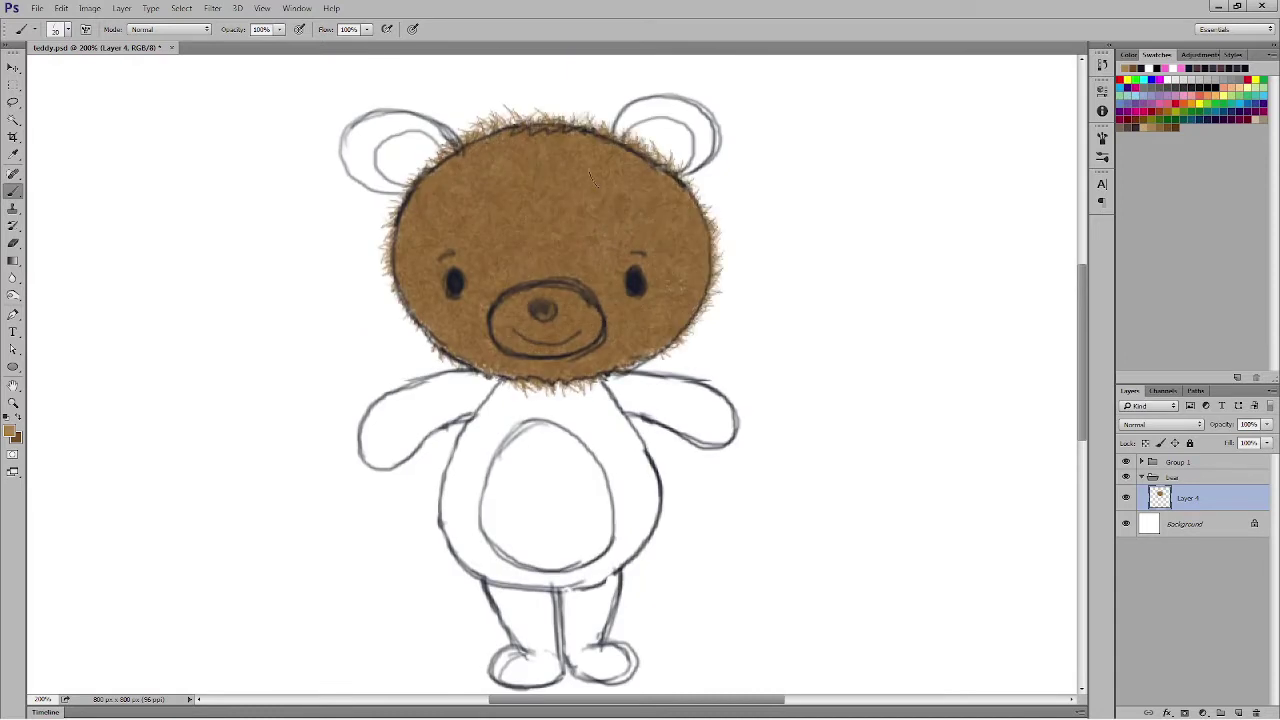
mouse_move(650, 352)
mouse_down()
mouse_move(410, 312)
mouse_move(490, 122)
mouse_move(441, 173)
mouse_up()
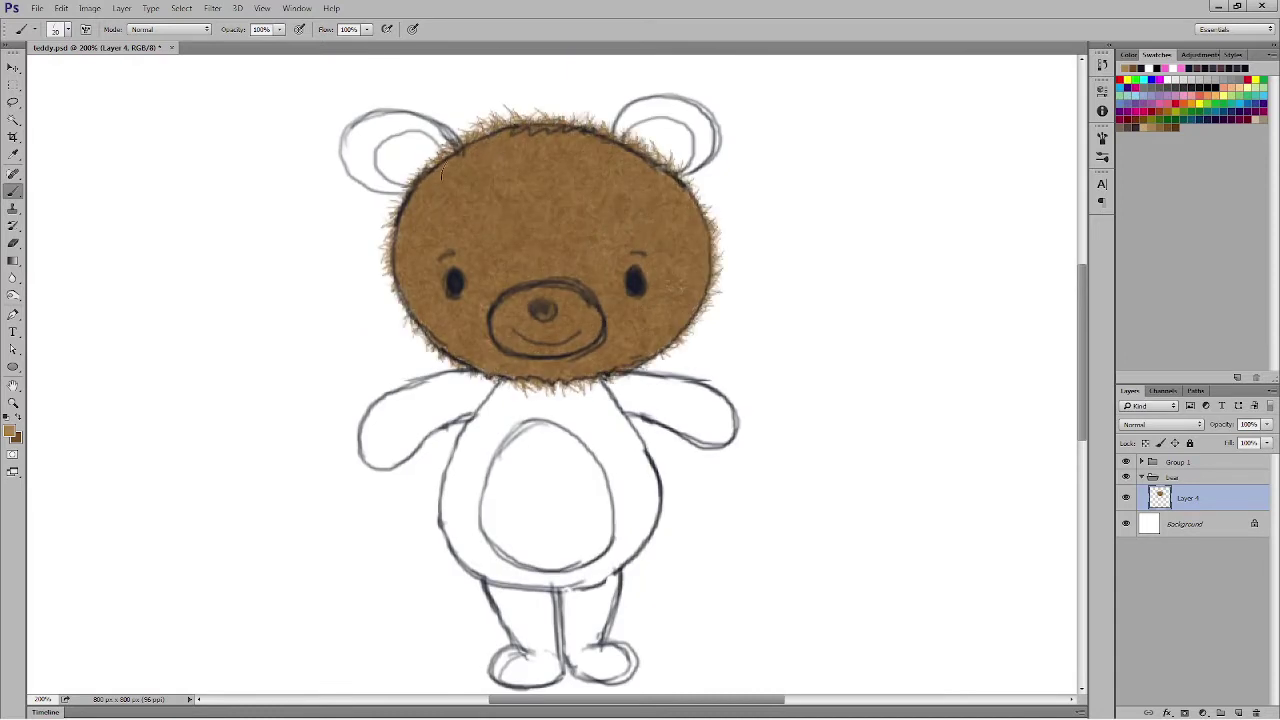
Step: Lower the opacity of the sketch on Layer 3 inside Group 1 to 30%
click(1142, 462)
click(1178, 463)
key(v)
click(1202, 511)
key(3)
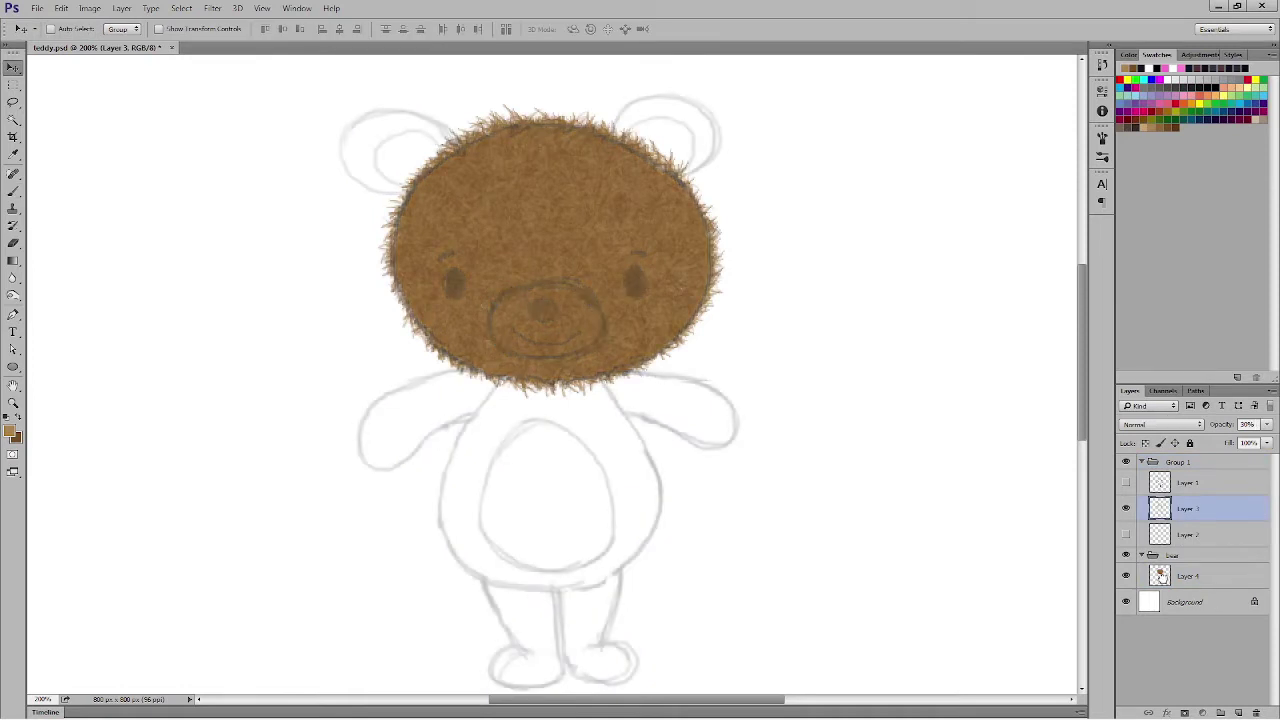
Step: Select Layer 4 and paint lighter brown highlight fur along the head's upper-left side
click(1163, 578)
key(b)
click(10, 432)
click(660, 315)
click(893, 274)
mouse_move(400, 288)
mouse_down()
mouse_move(445, 170)
mouse_move(510, 135)
mouse_move(600, 144)
mouse_up()
drag(390, 262, 540, 122)
Step: Adjust the foreground brown and paint denser fur along the head's lower edge, reducing the brush to 10 px
click(10, 432)
click(663, 335)
click(893, 274)
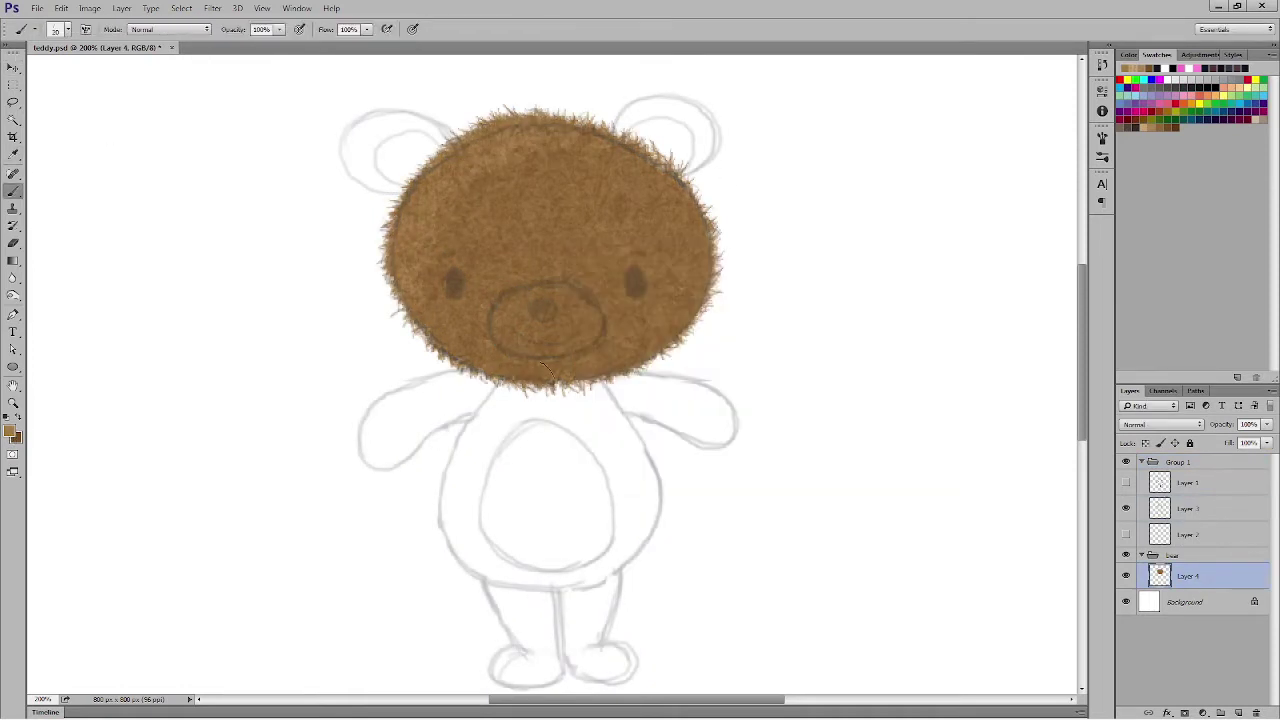
drag(540, 382, 700, 305)
drag(436, 346, 500, 380)
mouse_move(520, 386)
mouse_down()
mouse_move(662, 360)
mouse_move(440, 356)
mouse_up()
key([)
drag(660, 356, 490, 382)
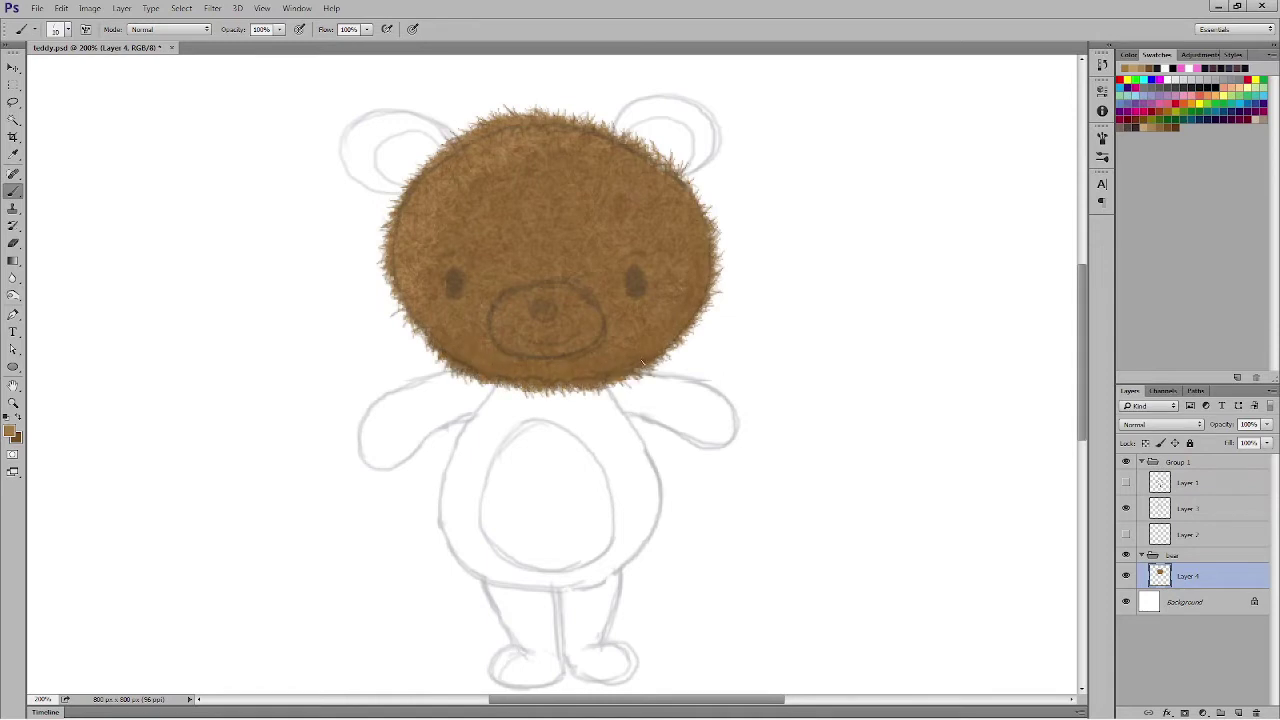
drag(426, 348, 406, 314)
Step: Try filling the muzzle on Layer 4 with light tan fur, using a light tan foreground and brown background colour
click(11, 432)
click(535, 154)
click(889, 276)
click(17, 438)
click(660, 313)
click(889, 276)
key(x)
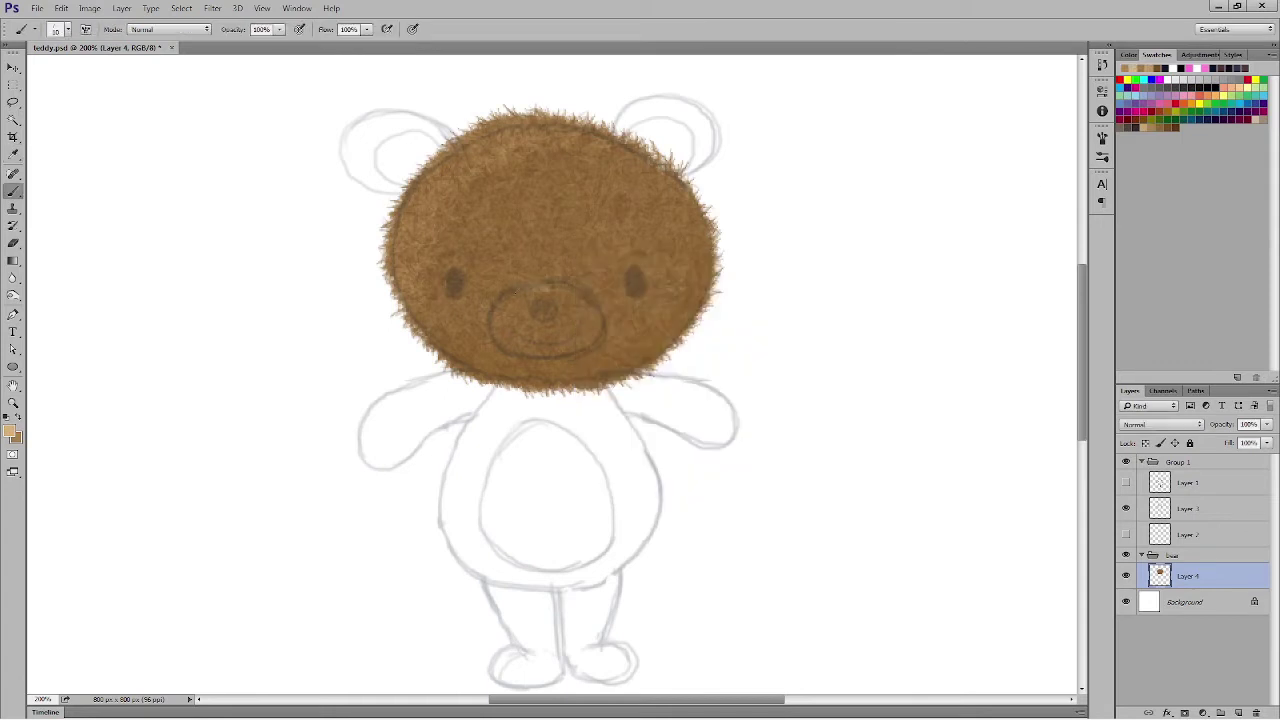
mouse_move(505, 340)
mouse_down()
mouse_move(584, 304)
mouse_move(530, 335)
mouse_move(575, 320)
mouse_move(505, 310)
mouse_move(596, 335)
mouse_move(495, 342)
mouse_move(555, 278)
mouse_move(601, 304)
mouse_up()
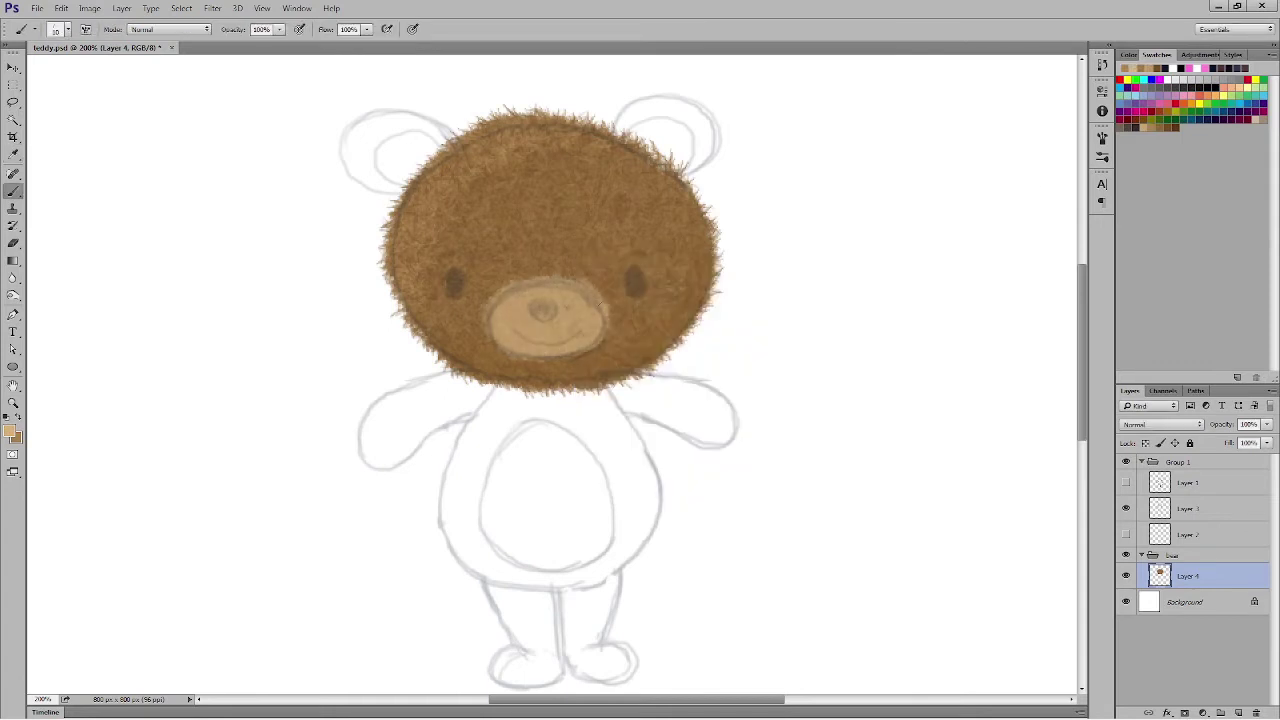
click(12, 68)
key(ctrl+minus)
key(ctrl+plus)
key(ctrl+u)
key(Escape)
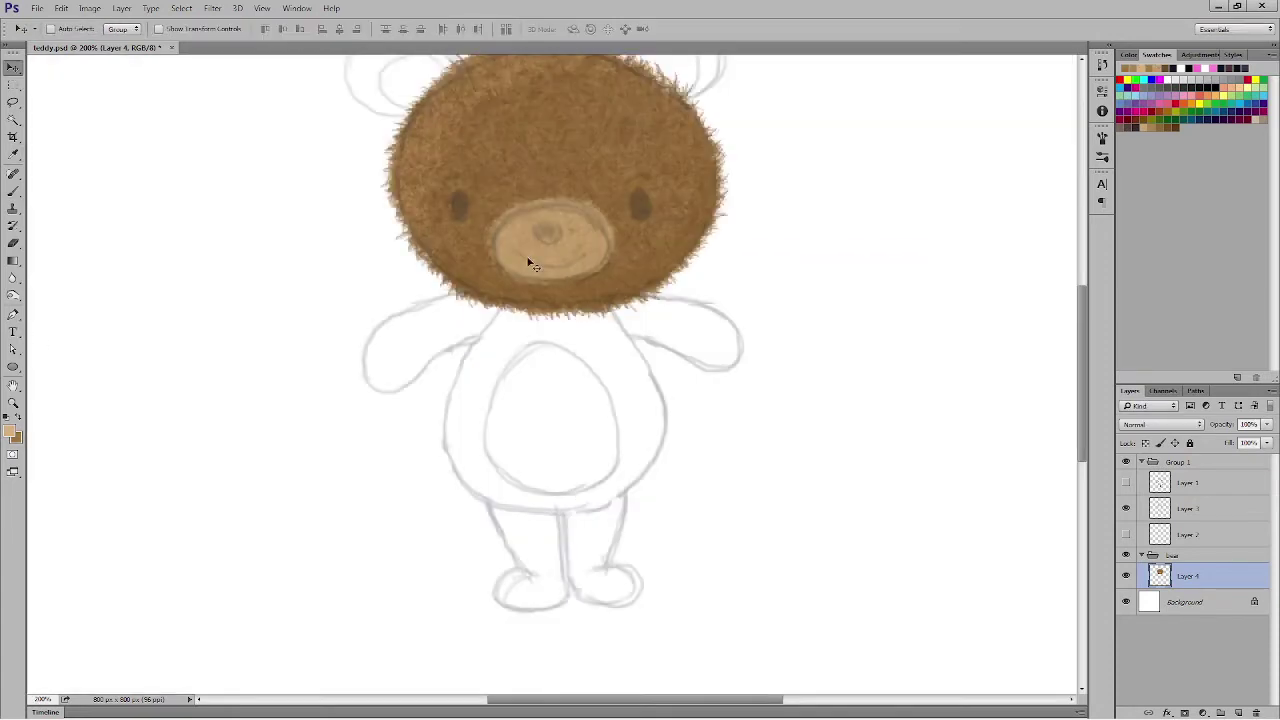
Step: Try repainting the muzzle with a 15 px brush and a slightly darker tan foreground colour
key(b)
key(bracketright)
drag(557, 272, 605, 264)
click(9, 431)
click(653, 314)
click(889, 276)
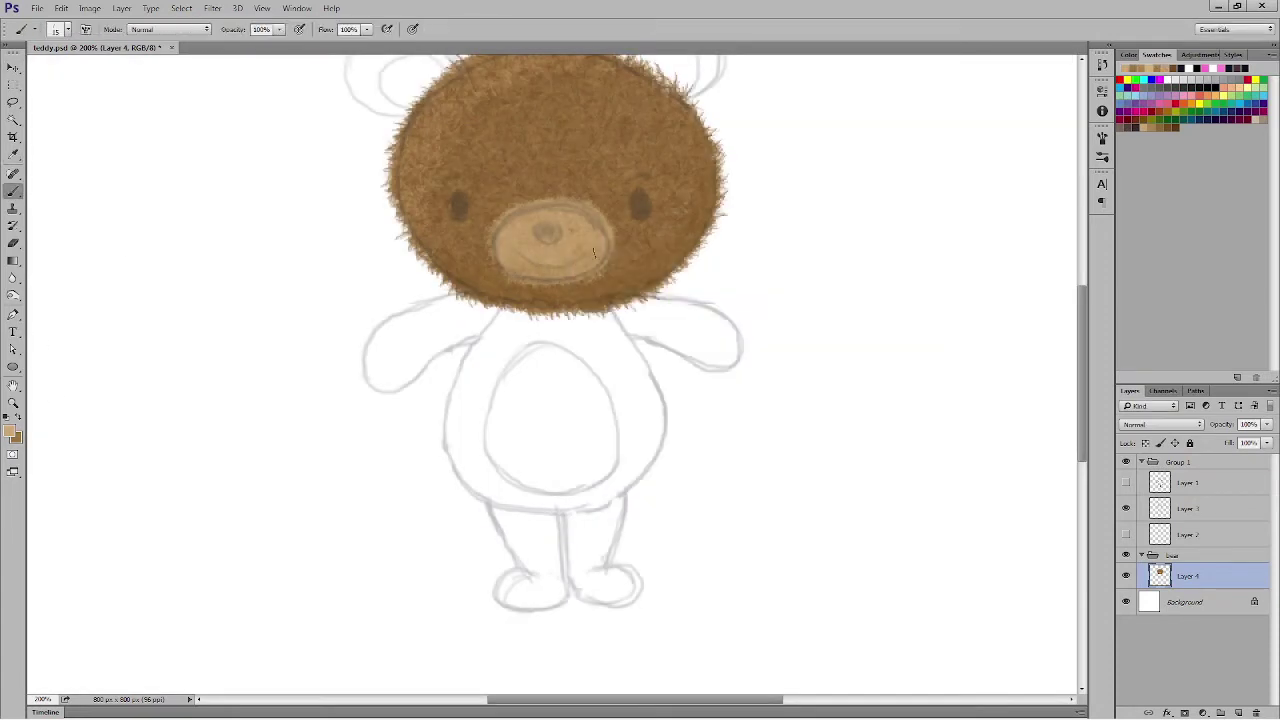
mouse_move(511, 272)
mouse_down()
mouse_move(502, 256)
mouse_move(517, 262)
mouse_move(580, 228)
mouse_move(600, 236)
mouse_move(540, 229)
mouse_up()
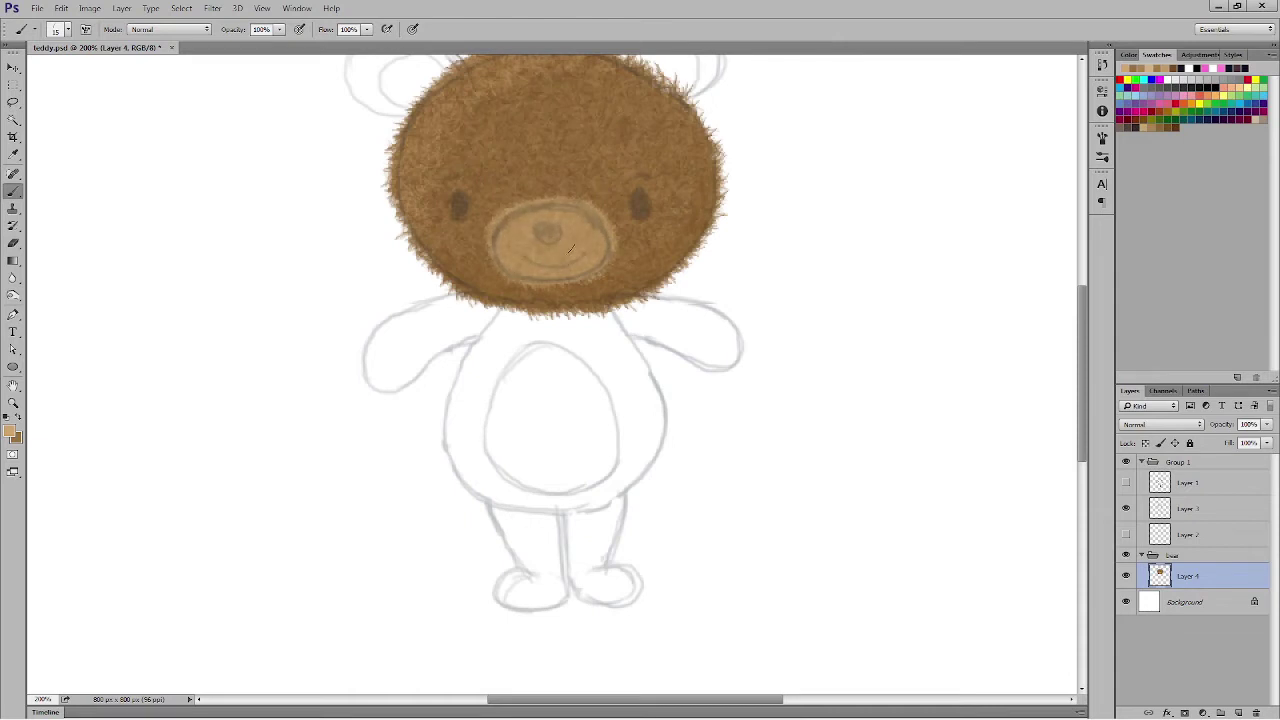
Step: Hide the sketch group to examine the painted head and muzzle, and show the group again
key(ctrl+minus)
click(1126, 462)
click(1141, 462)
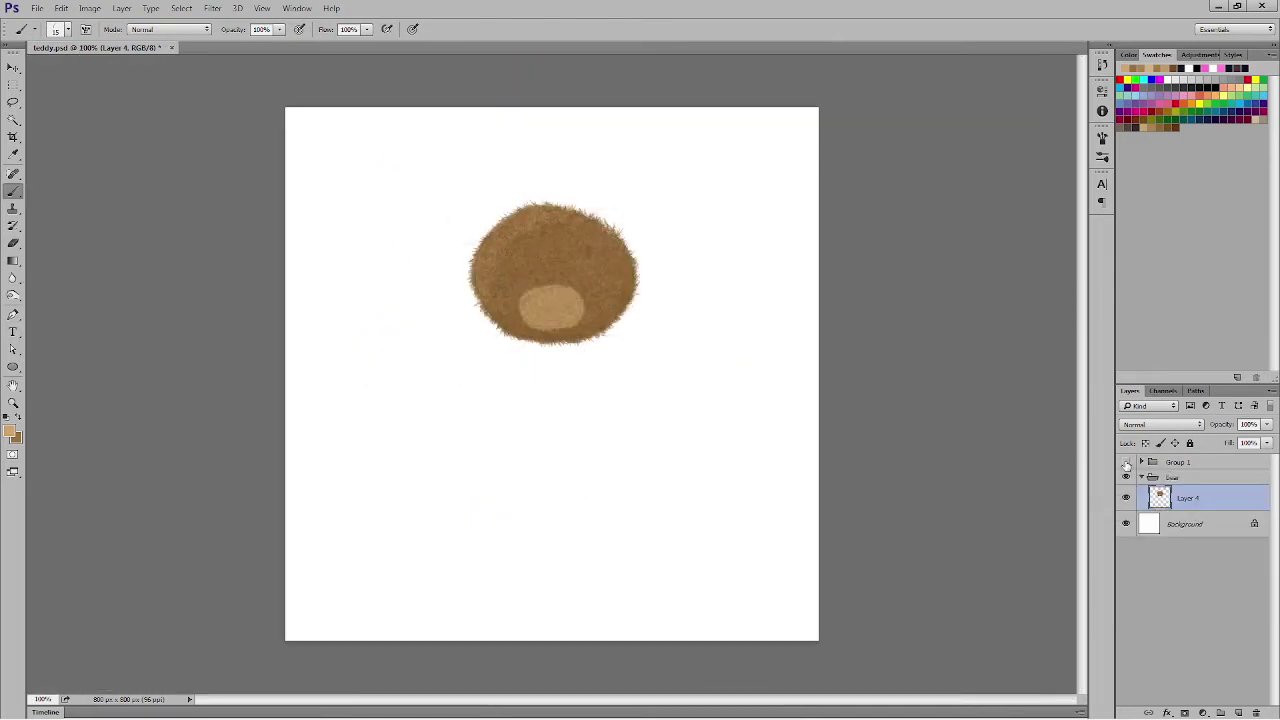
click(1126, 462)
Step: Try repainting the muzzle with foreground and background browns taken from the saved swatches
key(v)
click(9, 431)
click(1151, 127)
click(889, 277)
click(17, 438)
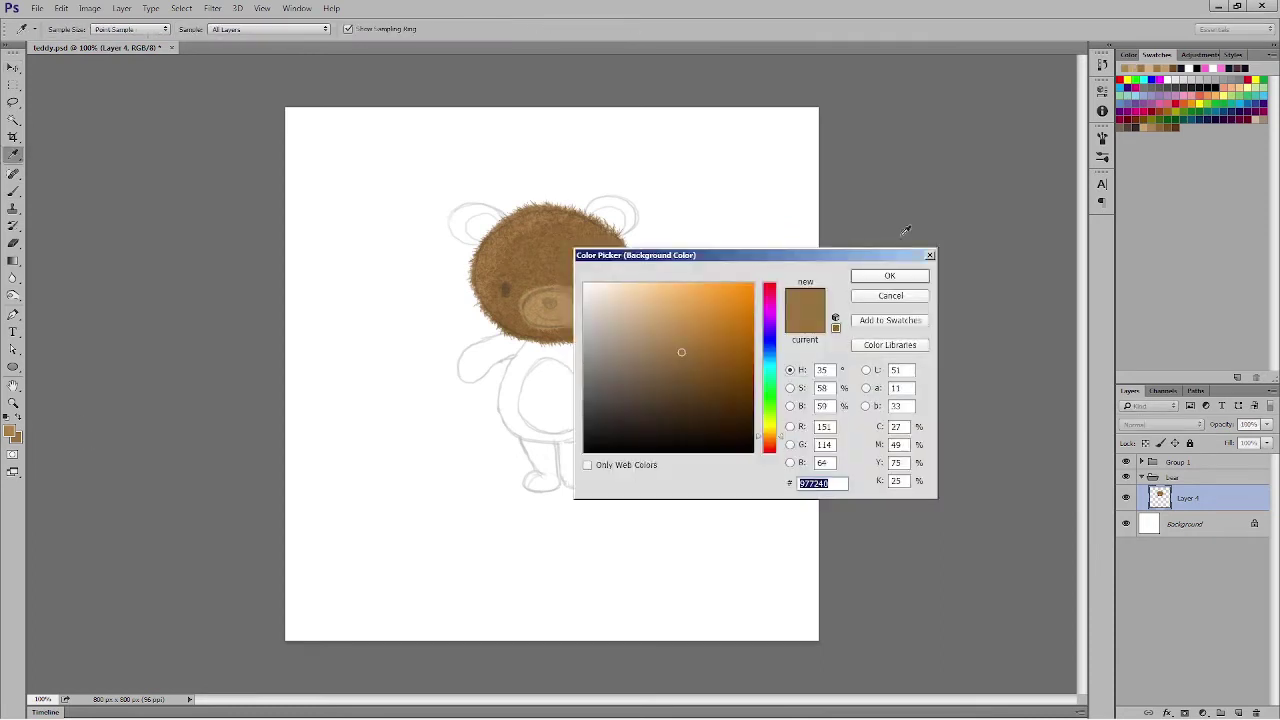
click(1159, 127)
click(889, 277)
click(13, 191)
mouse_move(532, 300)
mouse_down()
mouse_move(566, 318)
mouse_move(532, 314)
mouse_move(572, 313)
mouse_move(536, 310)
mouse_move(570, 330)
mouse_up()
Step: Set the foreground and background to darker swatch browns and paint the muzzle fur on Layer 5
click(17, 438)
click(1167, 127)
click(889, 277)
click(9, 431)
click(1159, 127)
click(889, 277)
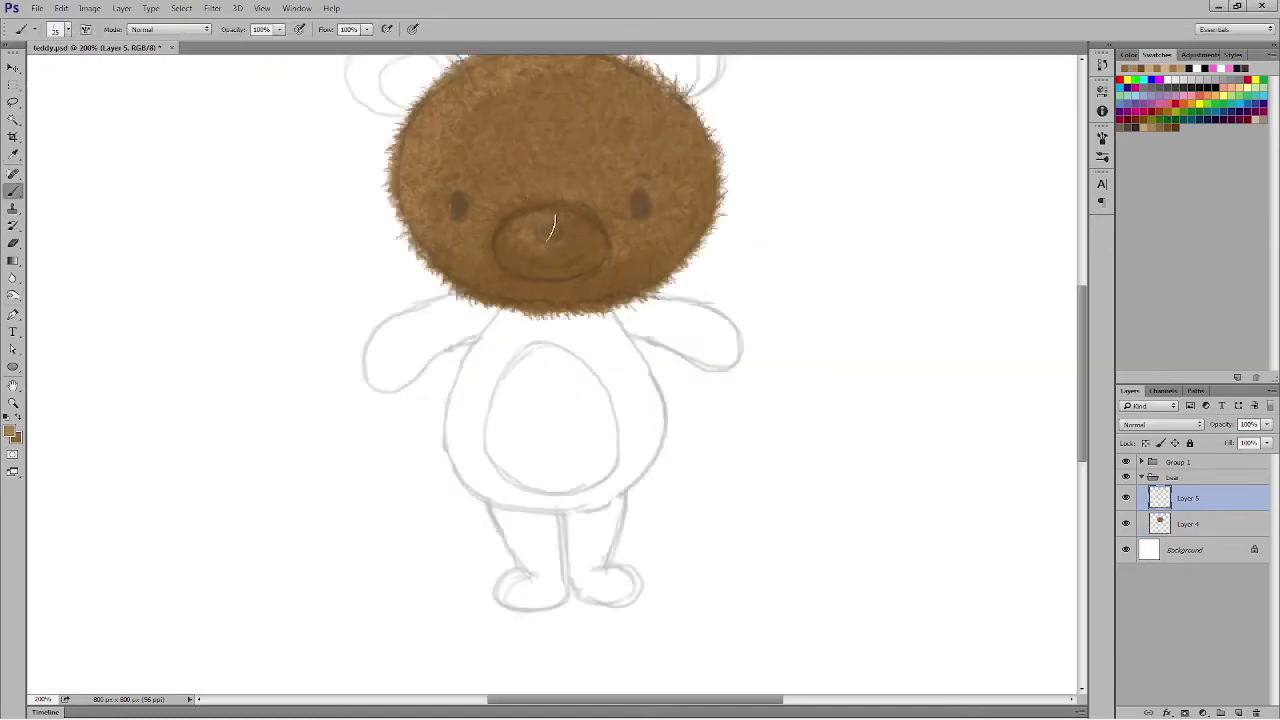
mouse_move(550, 228)
mouse_down()
mouse_move(585, 238)
mouse_move(530, 262)
mouse_up()
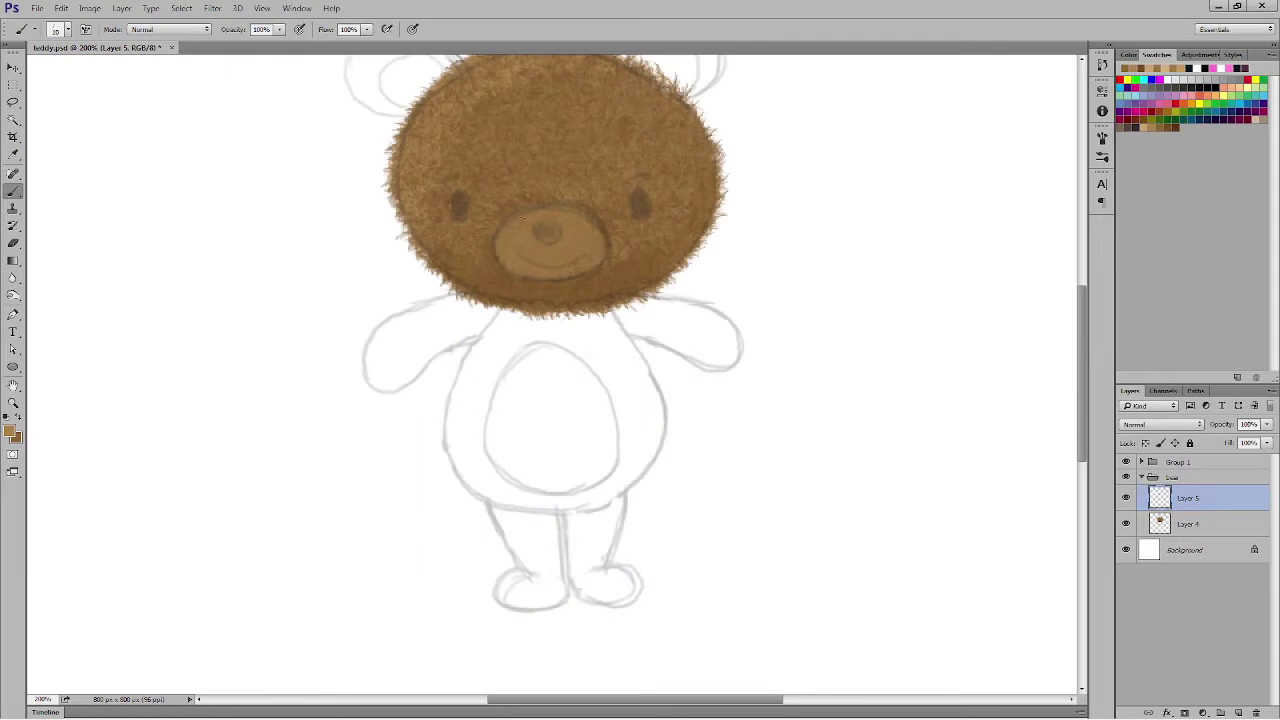
Step: Hide the sketch group and draw an unfilled ellipse with a 2 pt tan stroke, about 97 × 64 px, around the muzzle
click(1126, 462)
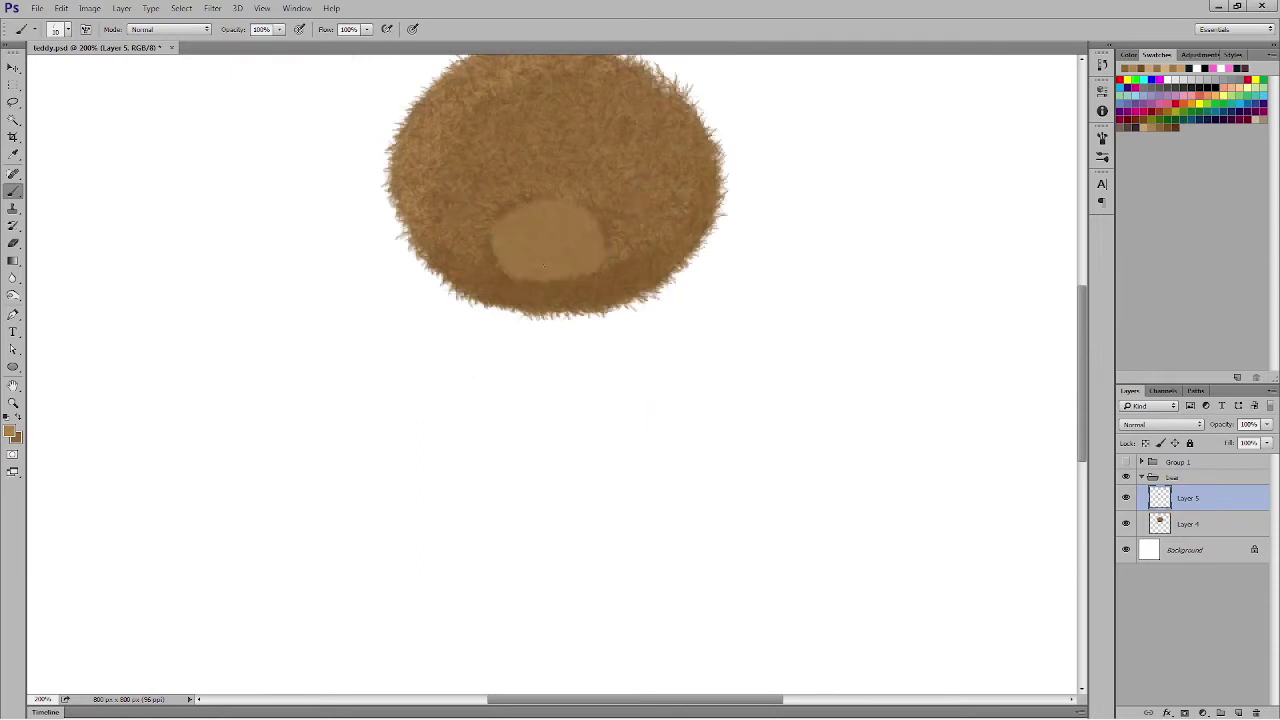
click(13, 367)
click(170, 29)
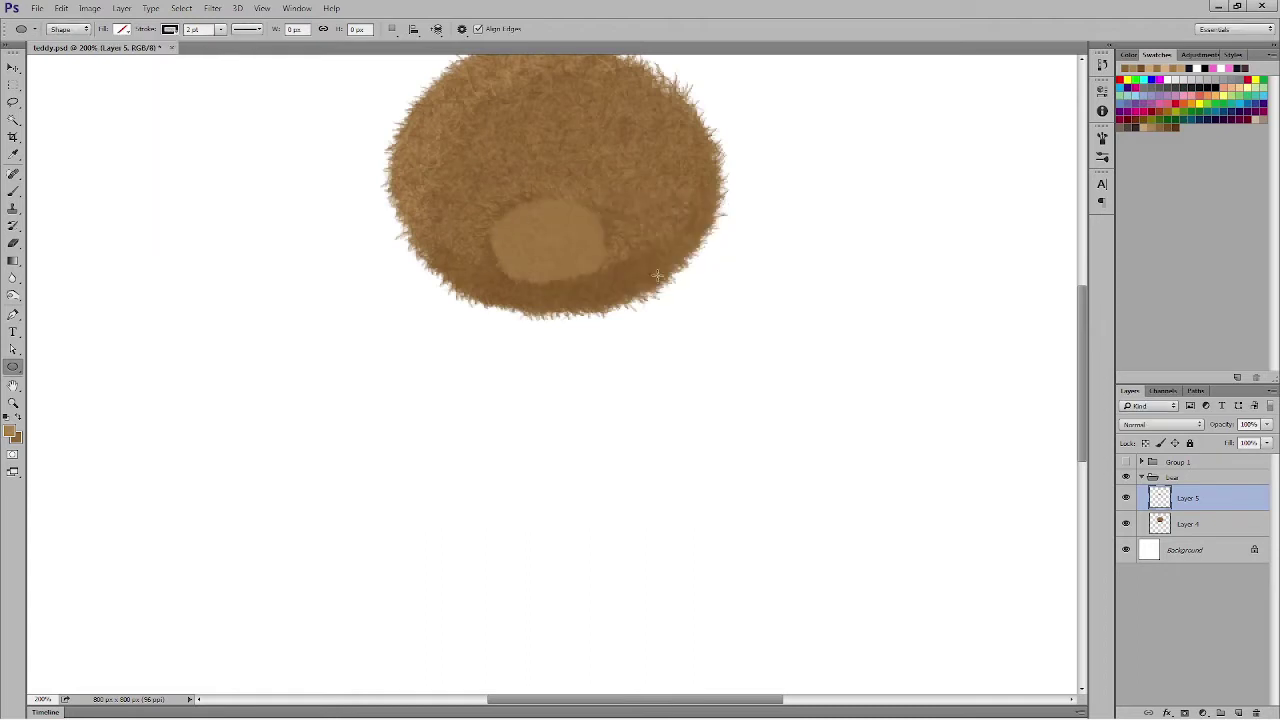
click(147, 170)
drag(496, 206, 616, 290)
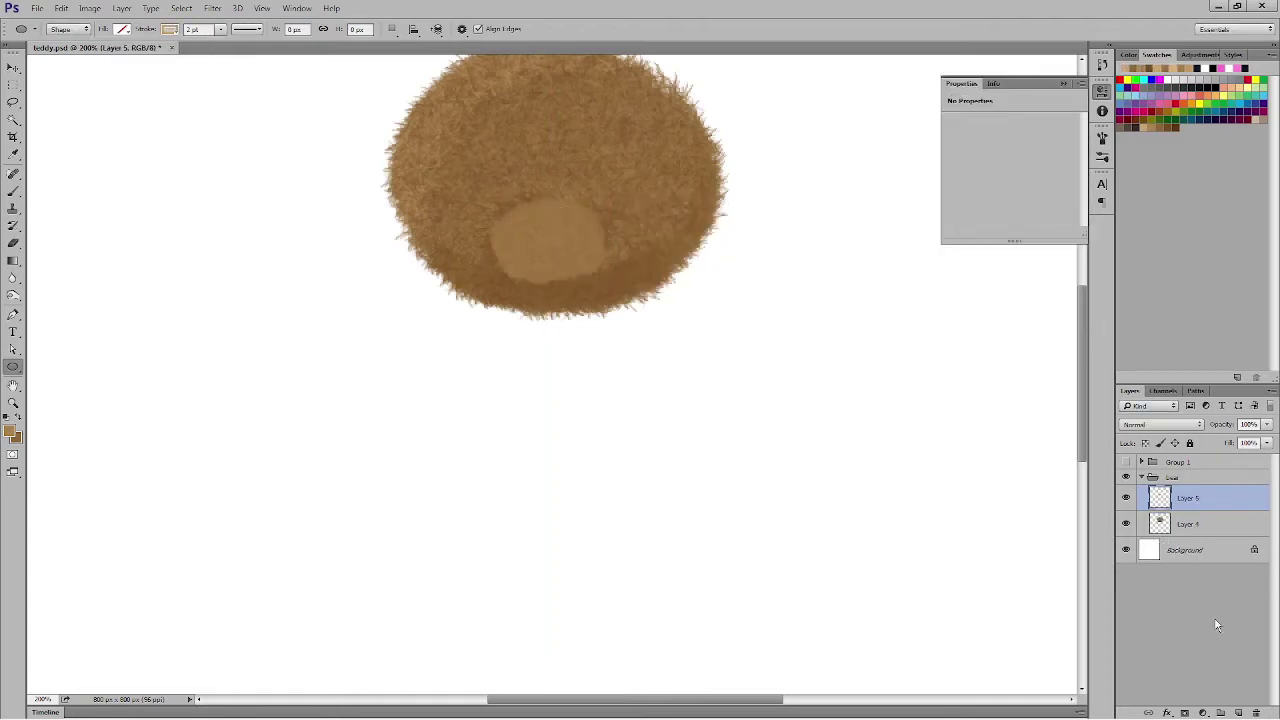
Step: Centre the muzzle ellipse horizontally on the canvas and nudge it up 5 px
key(v)
key(ctrl+a)
click(340, 29)
key(ctrl+d)
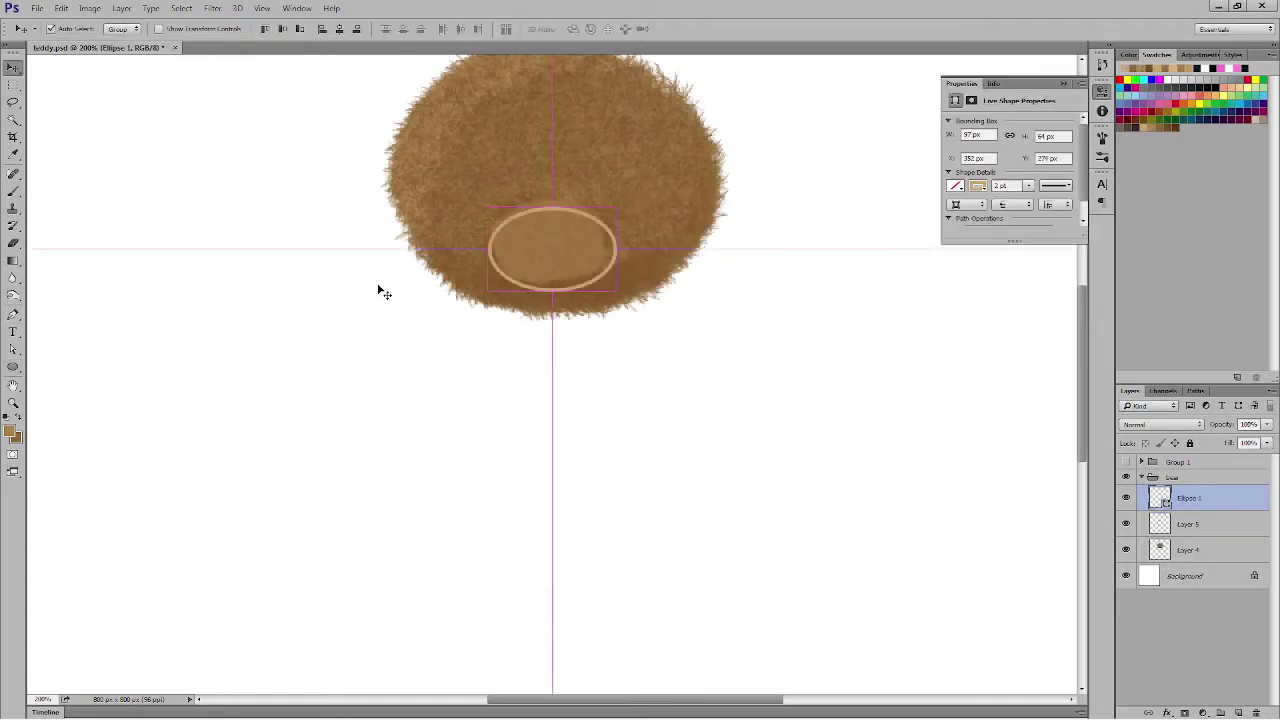
key(Up)
key(Up)
key(Up)
key(Up)
key(Up)
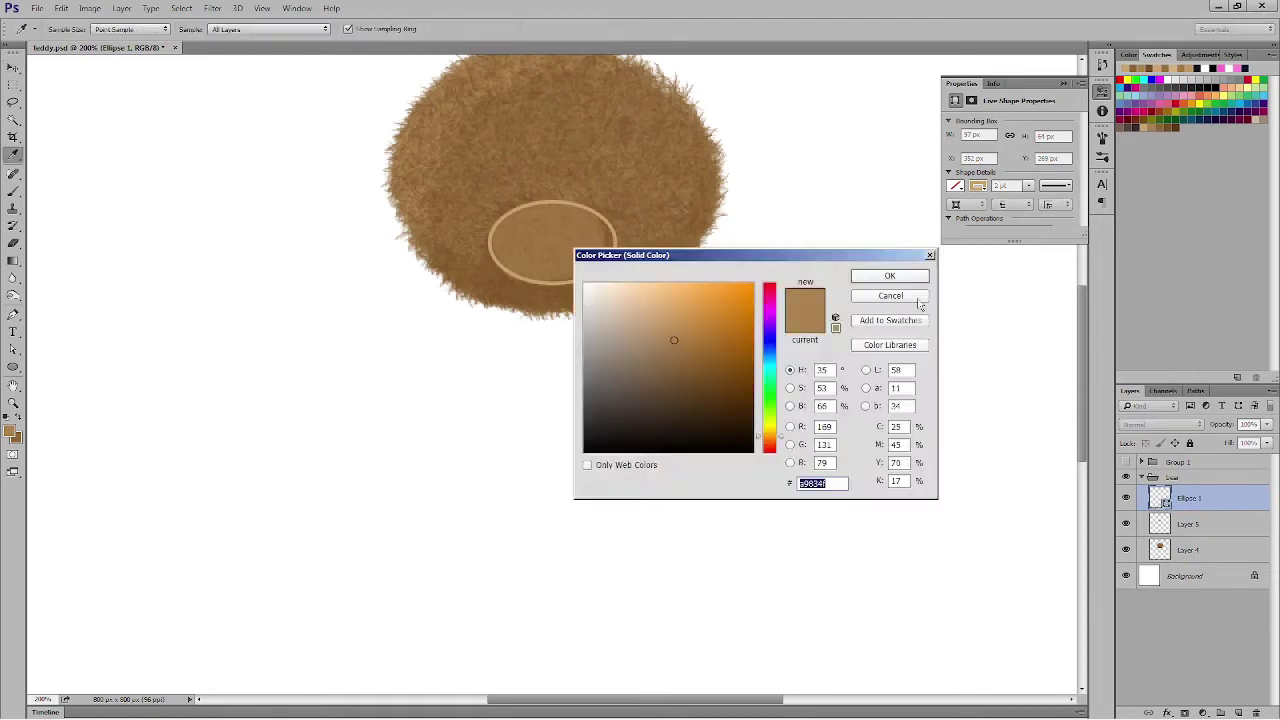
Step: Set the muzzle ellipse's stroke width to 1 pt
key(u)
click(220, 29)
drag(220, 45, 215, 46)
double_click(194, 30)
text(1)
key(Return)
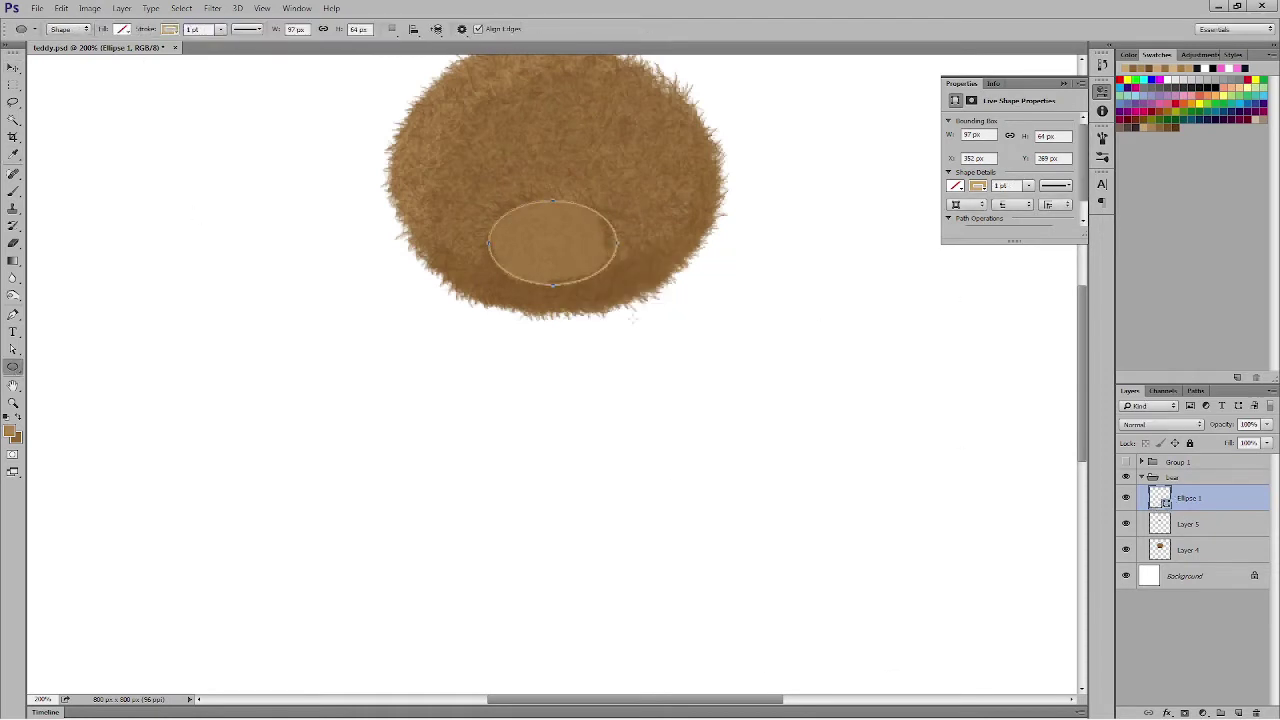
Step: Rasterize the Ellipse 1 layer and return to Layer 5 with the Brush tool
key(v)
right_click(1197, 504)
click(1085, 370)
key(alt+bracketleft)
key(b)
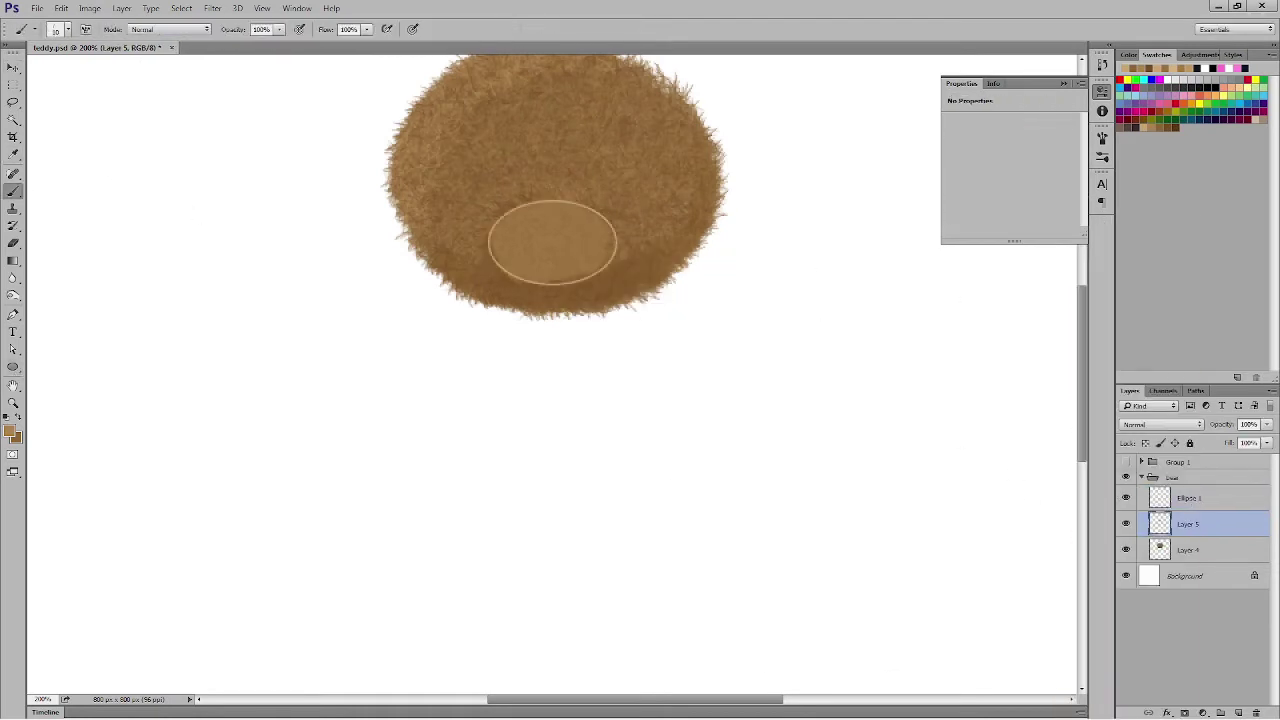
Step: Lower the Ellipse 1 layer's opacity to 30%, checking it with the sketch group shown and hidden
click(1126, 462)
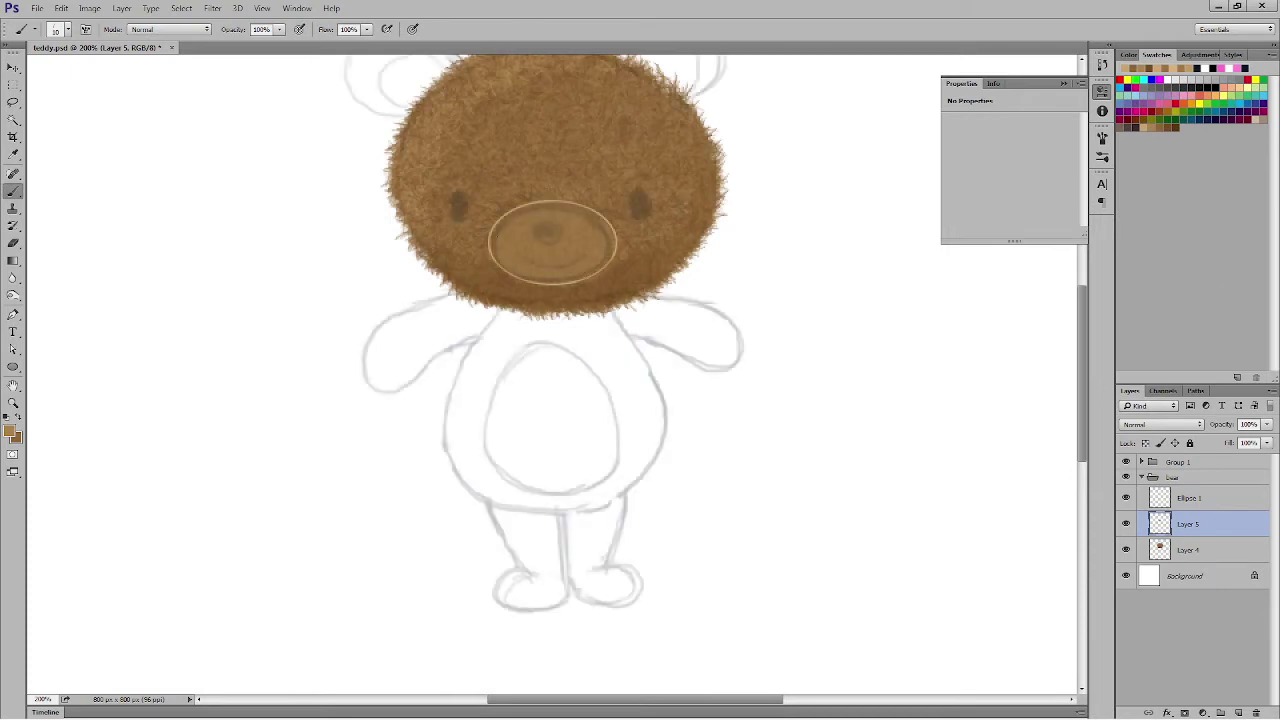
click(13, 68)
click(1126, 462)
click(1189, 498)
key(5)
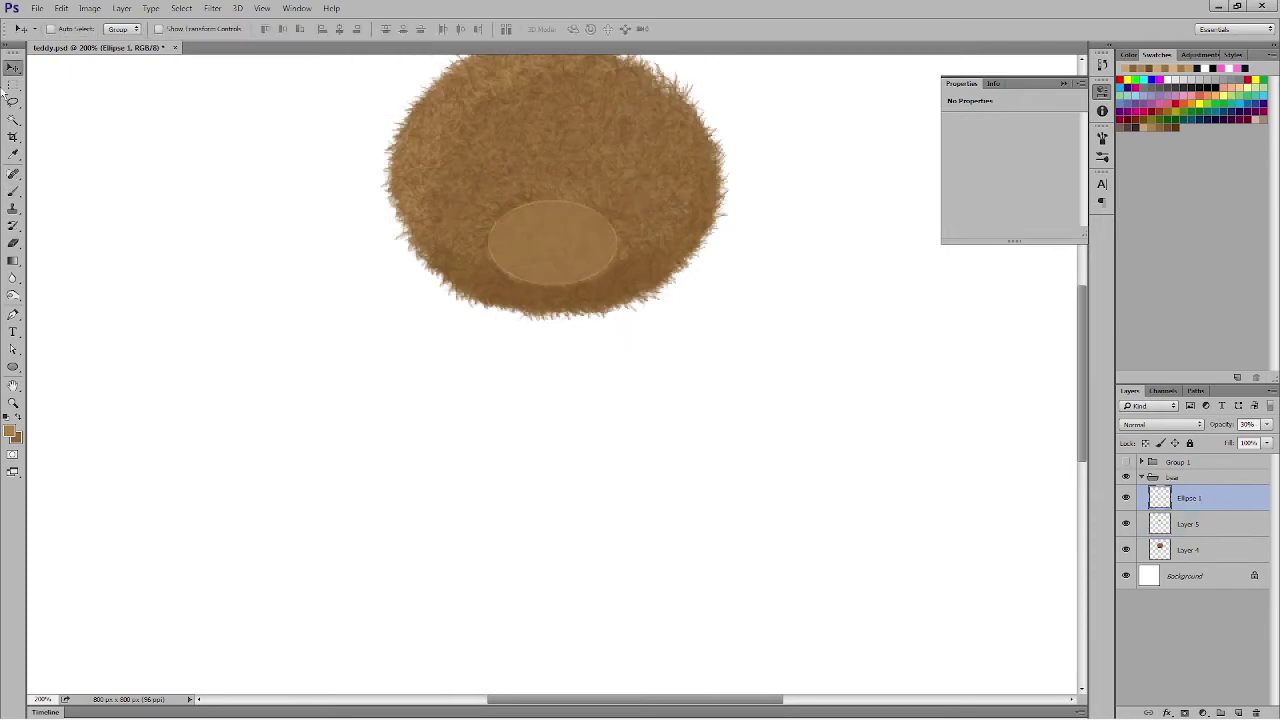
click(1126, 462)
Step: Group Ellipse 1, Layer 5 and Layer 4 into a group named head and collapse it
key(ctrl+g)
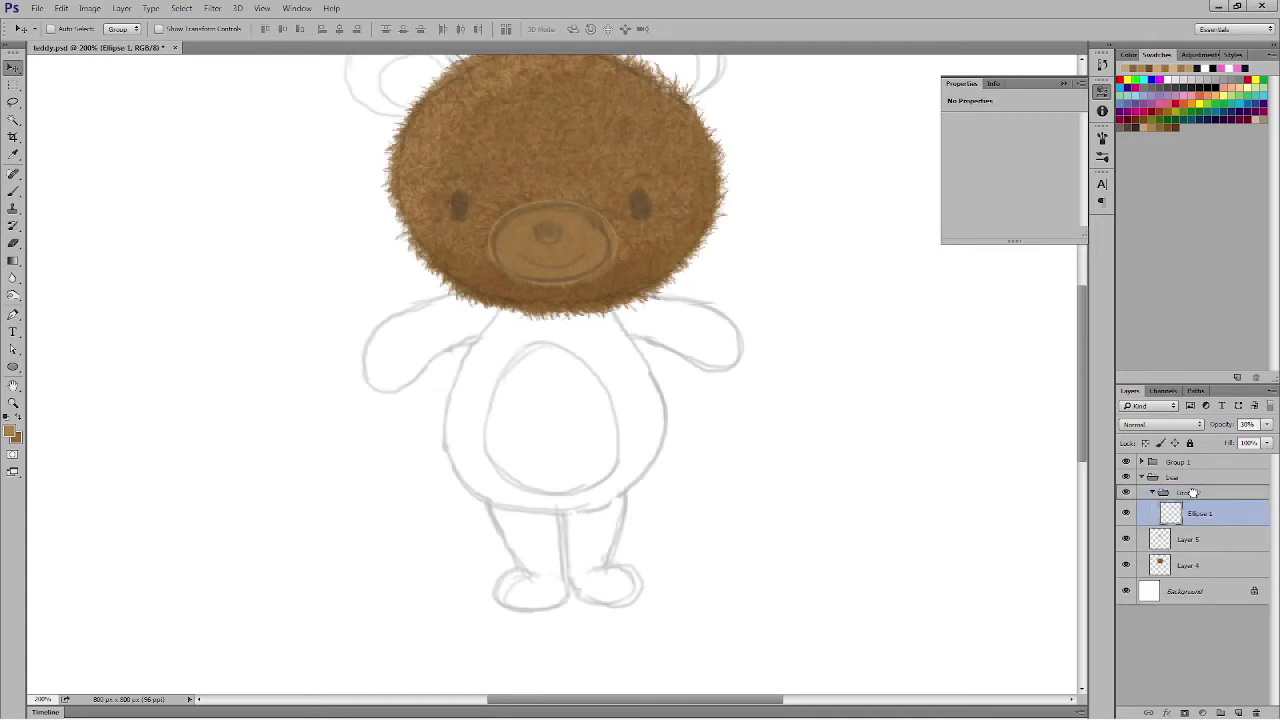
drag(1190, 539, 1193, 492)
drag(1190, 565, 1193, 492)
drag(1198, 565, 1196, 514)
double_click(1189, 492)
text(head)
click(1153, 492)
Step: Create a group named ear below the head group and add a new layer inside it
click(1220, 713)
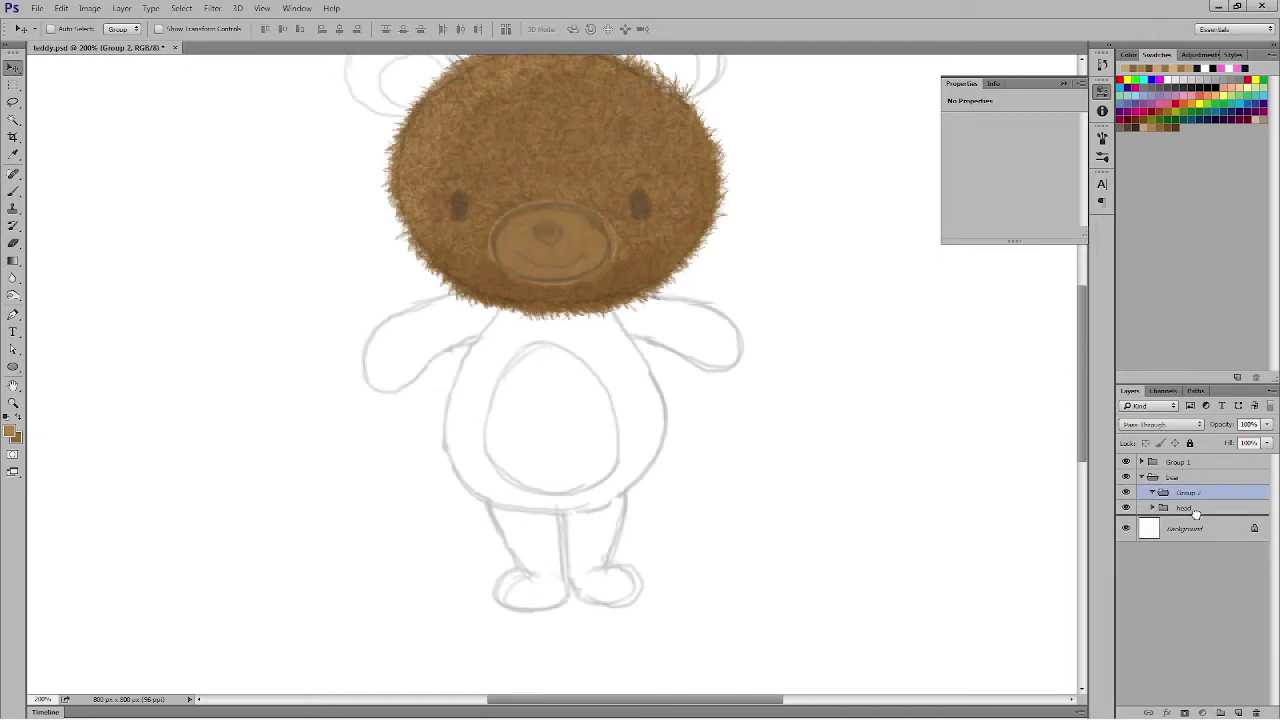
click(1220, 713)
key(ctrl+z)
click(1238, 713)
double_click(1188, 508)
text(ear)
click(1200, 528)
Step: Paint brown fur over the bear's right-hand ear on Layer 6, choosing a darker brown background colour for shading
click(13, 191)
click(9, 431)
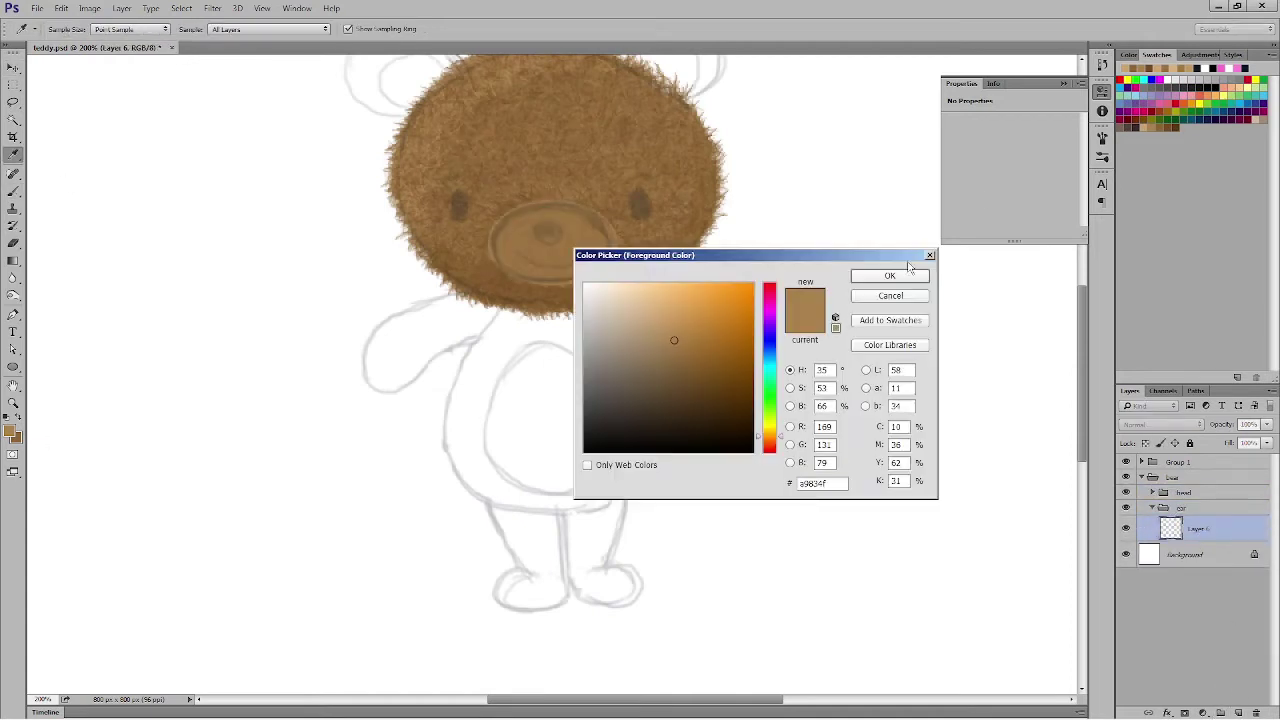
click(890, 275)
click(17, 438)
click(890, 275)
mouse_move(640, 250)
mouse_down()
mouse_move(636, 463)
mouse_move(697, 243)
mouse_move(690, 290)
mouse_move(680, 225)
mouse_move(631, 240)
mouse_move(630, 292)
mouse_move(690, 260)
mouse_move(646, 293)
mouse_move(681, 270)
mouse_move(666, 262)
mouse_up()
click(17, 438)
click(706, 377)
click(890, 276)
Step: Lighten the foreground and background browns to paint the inner ear, and hide the sketch group
click(17, 438)
click(672, 343)
click(889, 276)
click(9, 431)
click(660, 320)
click(889, 276)
click(10, 431)
click(677, 337)
click(891, 274)
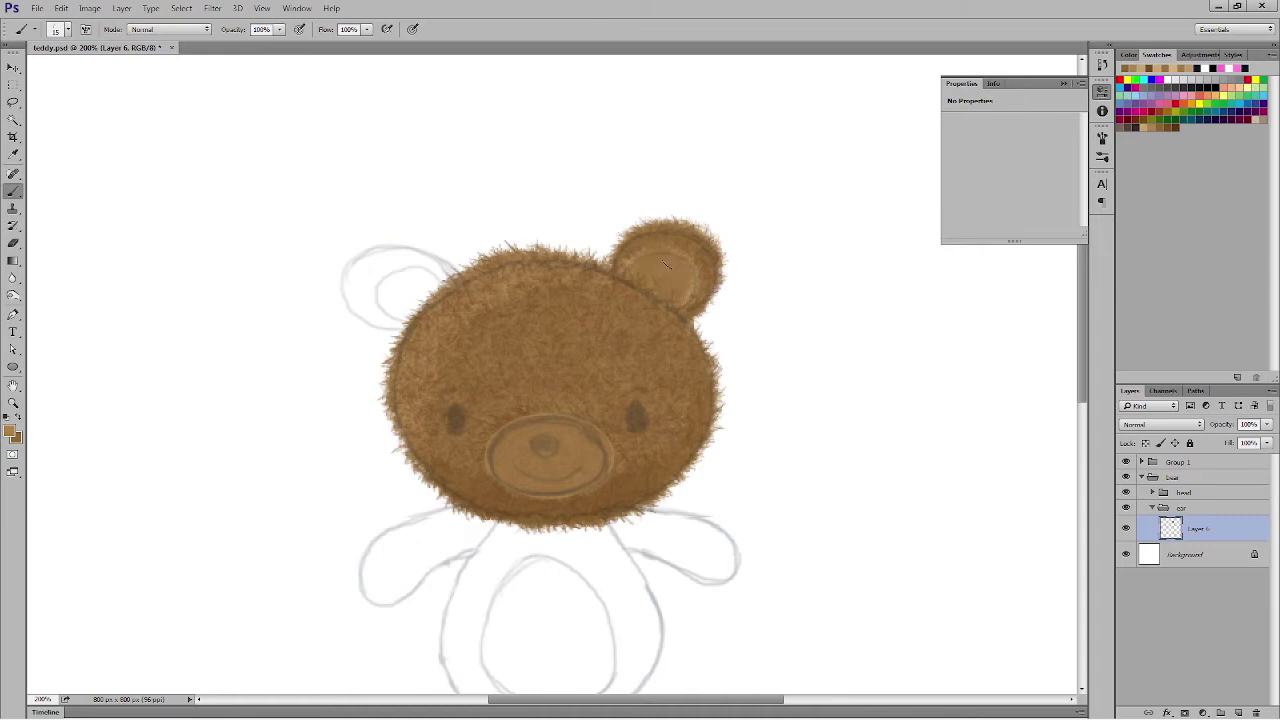
click(1126, 462)
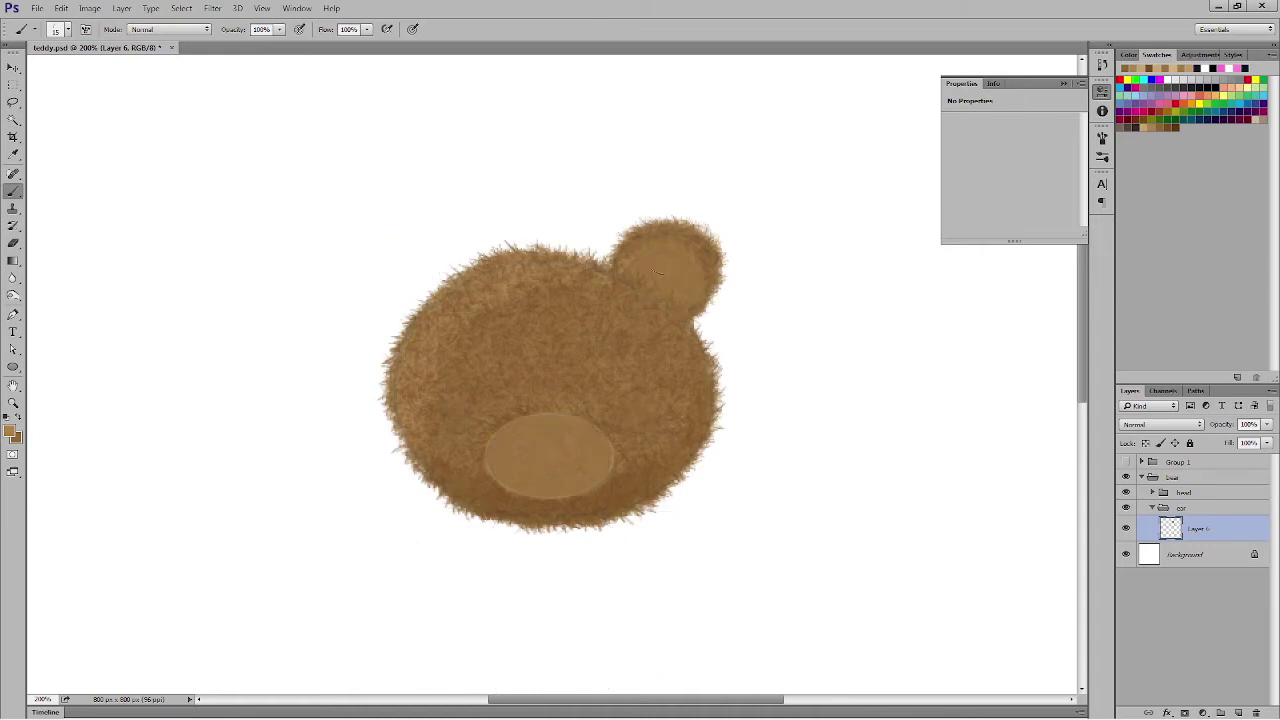
Step: Pick a darker brown foreground colour and shade the rim of the right-hand ear around the inner ear
click(10, 431)
click(700, 374)
click(891, 274)
drag(703, 257, 692, 308)
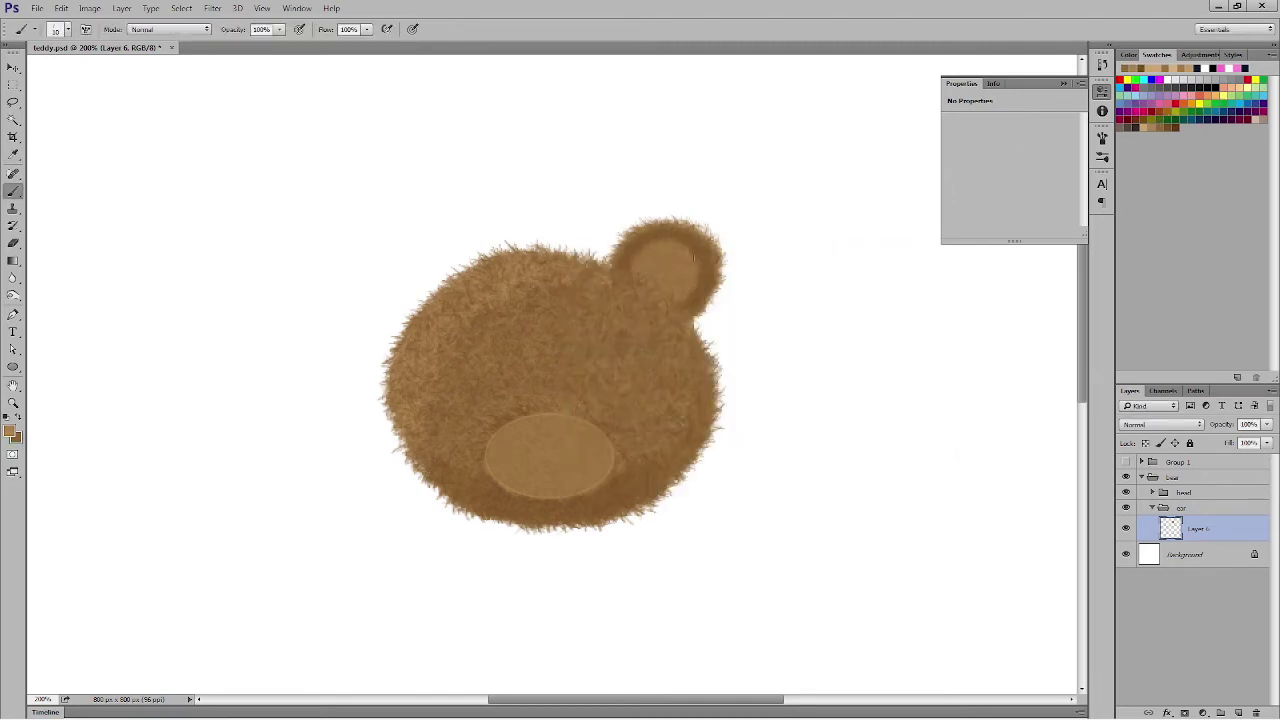
Step: Duplicate Layer 6, flip the copy horizontally and place it as the left-hand ear, checking it against the sketch
click(13, 68)
drag(1198, 529, 1238, 712)
click(61, 8)
mouse_move(100, 258)
click(270, 396)
drag(666, 277, 431, 272)
click(1126, 462)
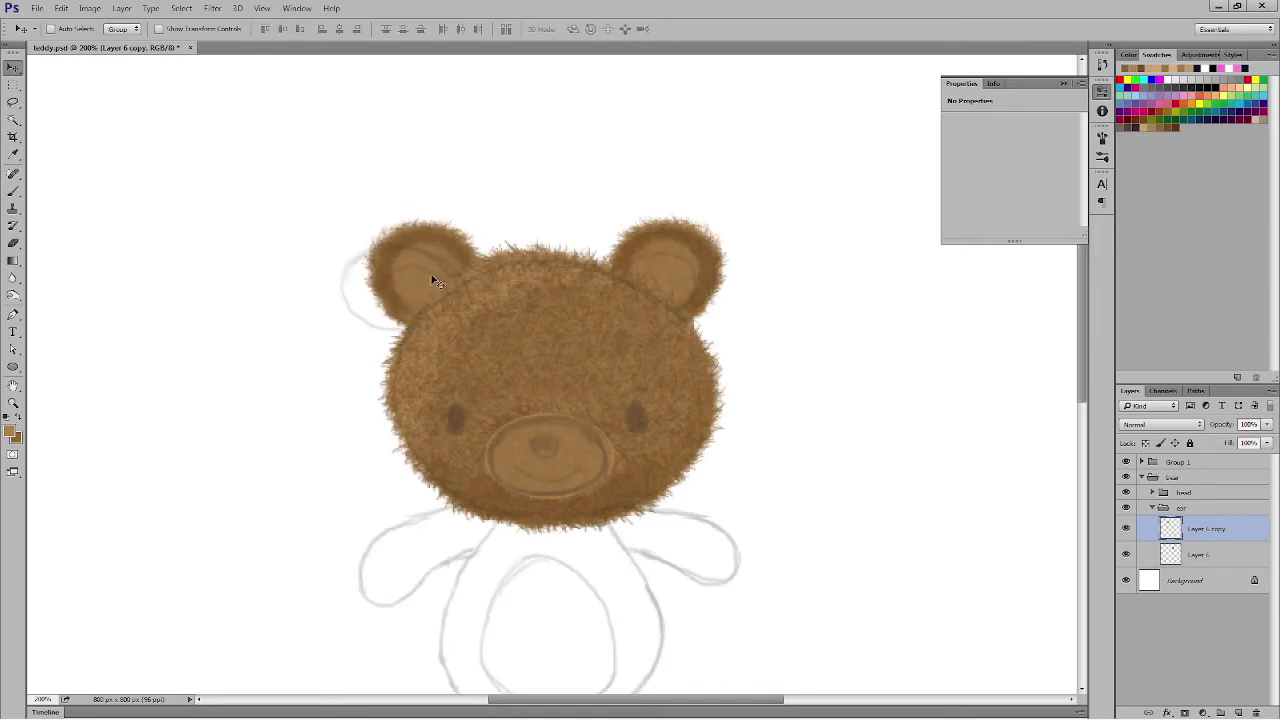
click(1126, 462)
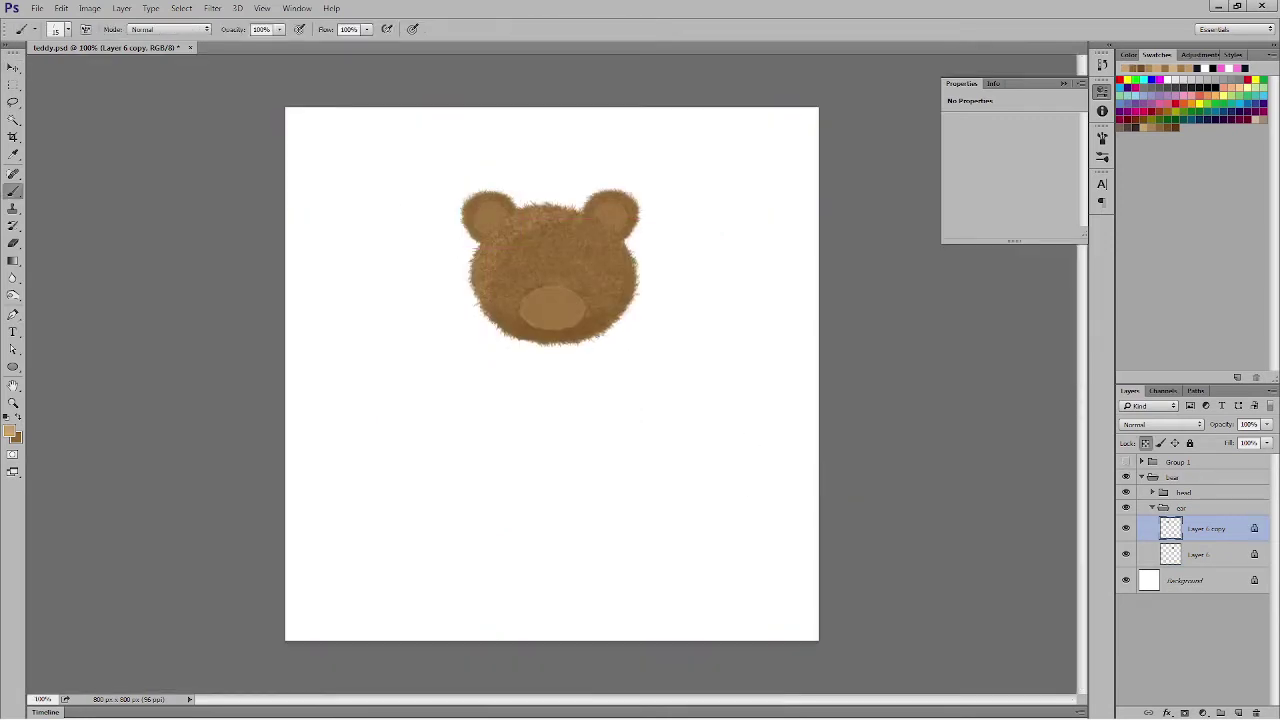
Step: Brush light tan fur over the inner ears on Layer 6 copy and Layer 6
key(ctrl+plus)
mouse_move(428, 63)
mouse_down()
mouse_move(530, 245)
mouse_move(504, 266)
mouse_up()
mouse_move(528, 248)
mouse_down()
mouse_move(503, 274)
mouse_move(562, 222)
mouse_up()
click(1199, 555)
drag(786, 256, 765, 239)
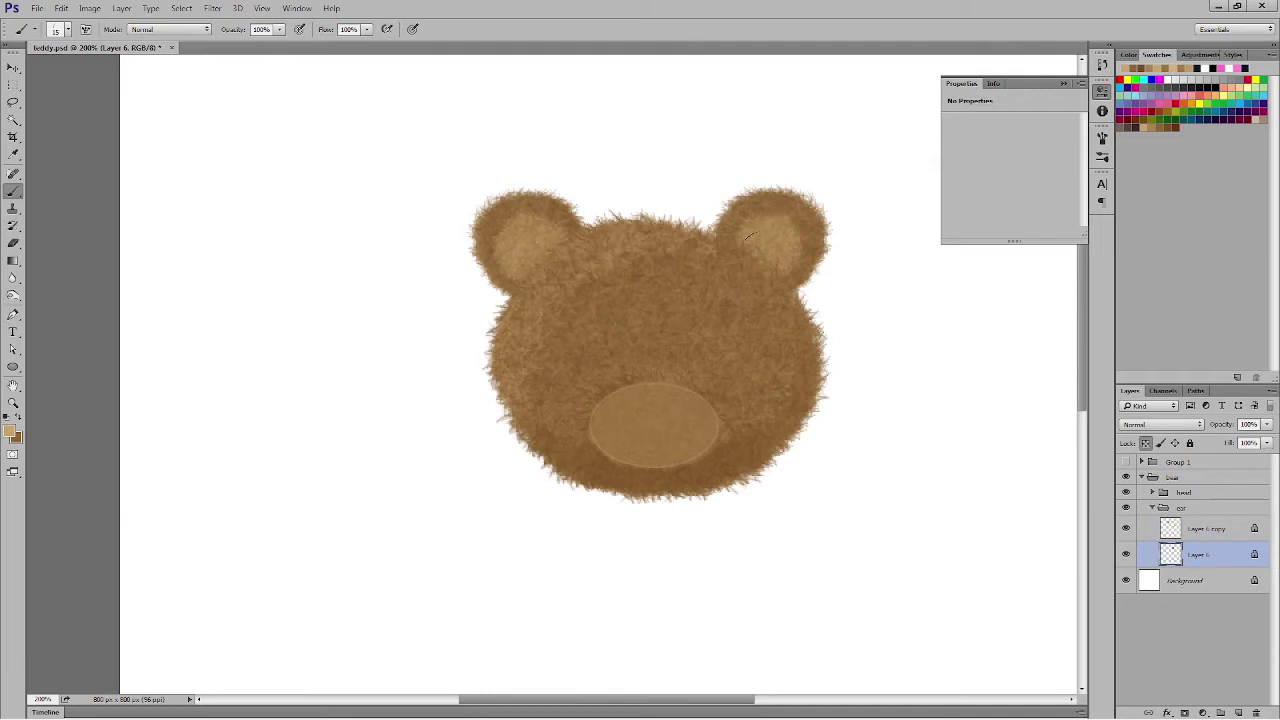
Step: Touch up the fur along the lower outer edge of the left-hand ear on Layer 6 copy
key(alt+bracketright)
key(v)
key(ctrl+minus)
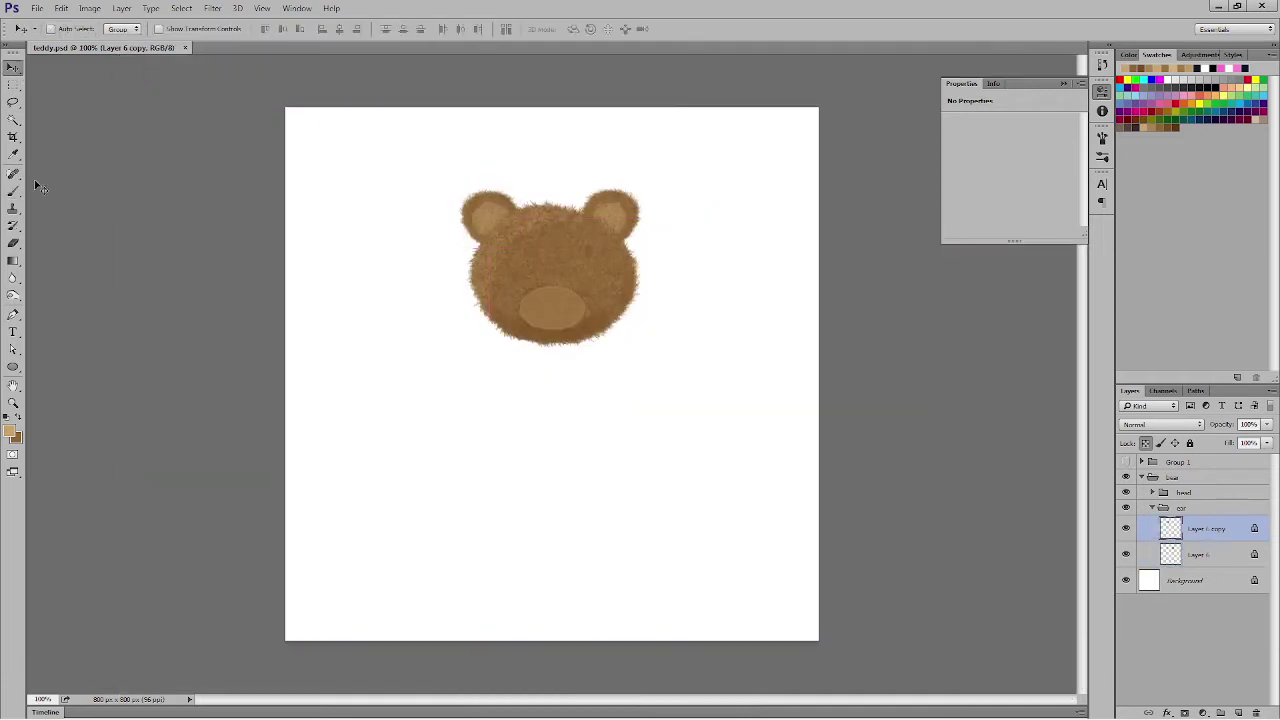
click(13, 191)
click(67, 30)
double_click(80, 203)
key(ctrl+plus)
drag(638, 183, 634, 469)
drag(396, 363, 413, 390)
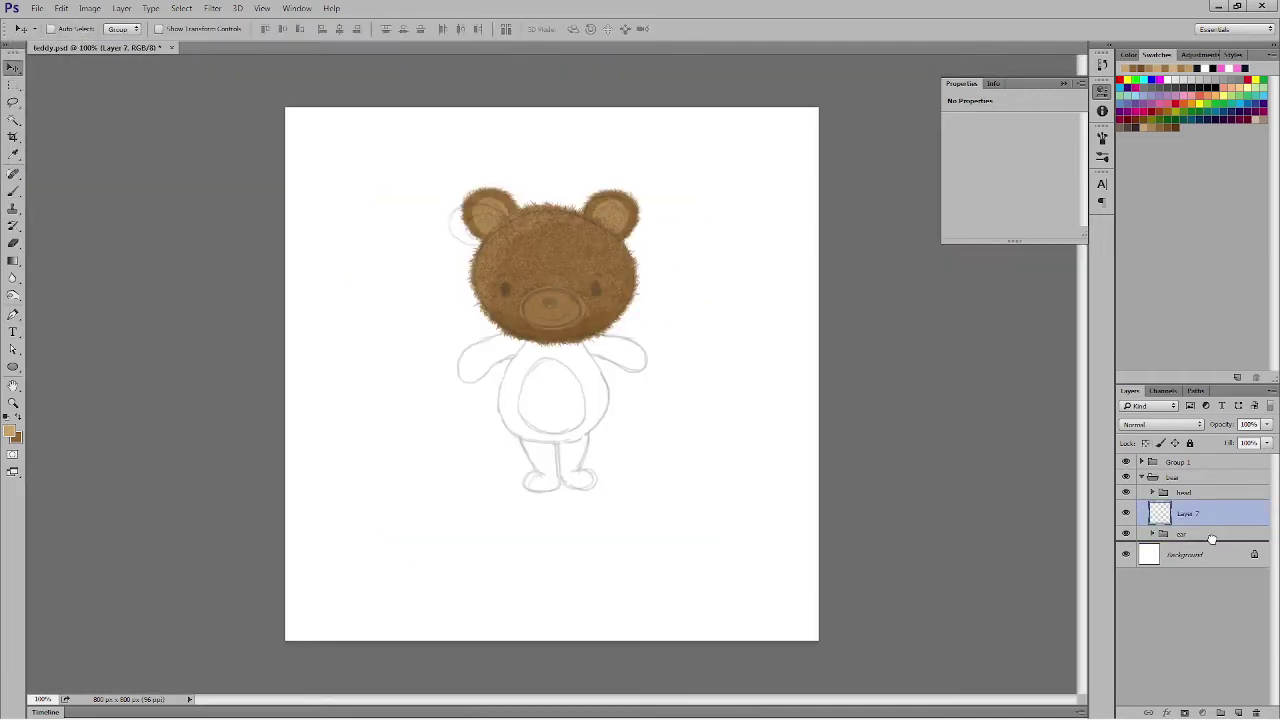
Step: Rename the group holding Layer 7 as body
double_click(1183, 523)
text(body)
key(Return)
Step: Sample brown from the ear as the foreground colour and fill the bear's body on Layer 7 with the grass-tip brush at 100% opacity
click(10, 431)
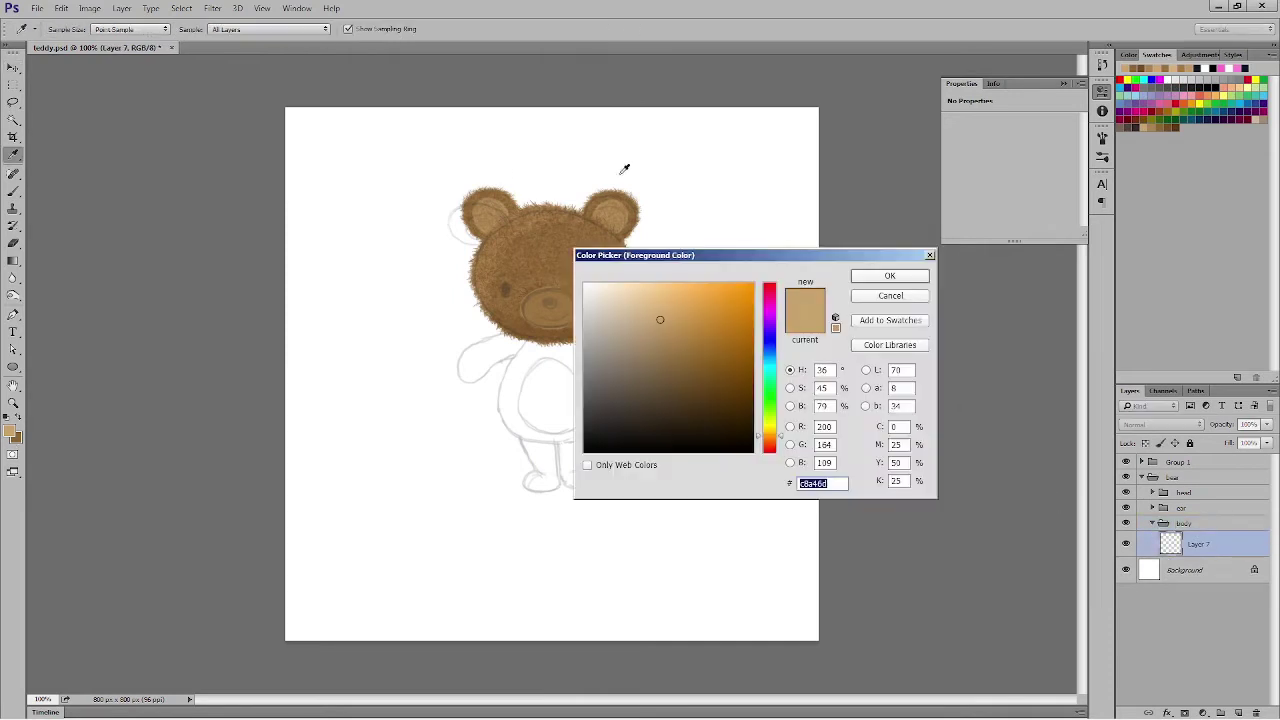
click(612, 215)
click(890, 276)
click(16, 438)
click(890, 276)
click(13, 191)
click(67, 30)
double_click(80, 203)
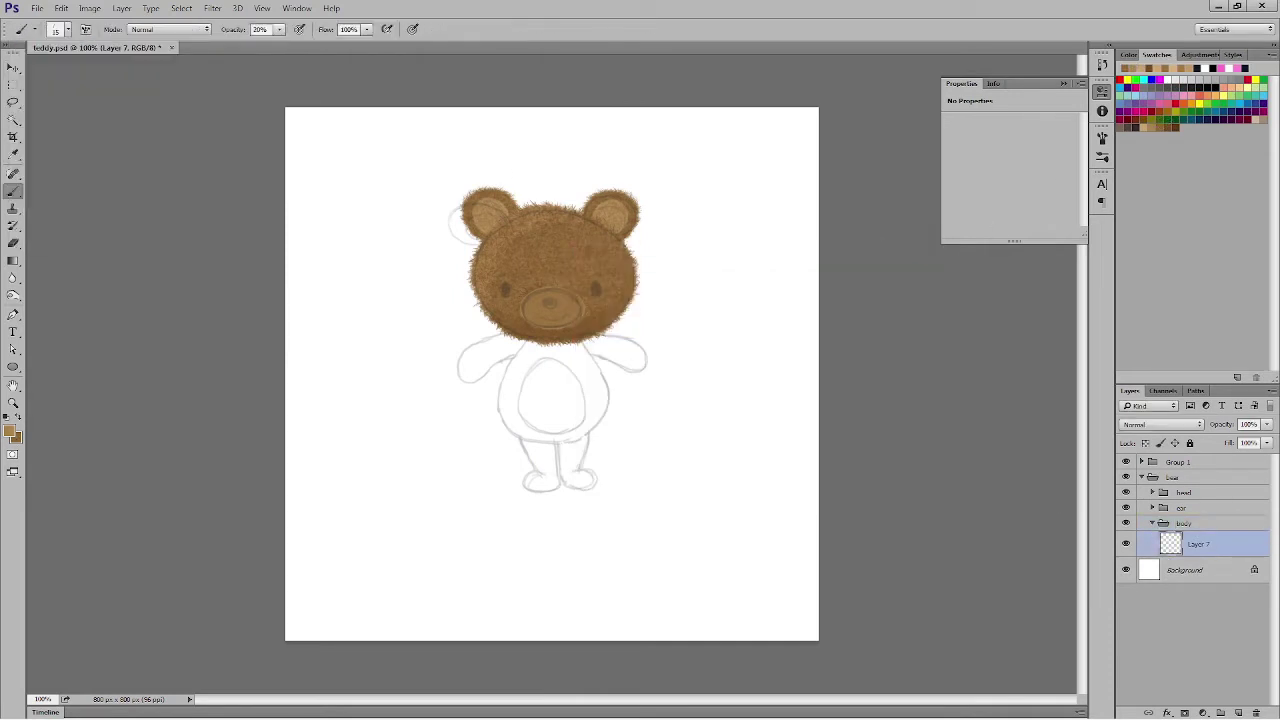
mouse_move(534, 346)
mouse_down()
mouse_move(518, 370)
mouse_move(582, 346)
mouse_move(516, 368)
mouse_move(540, 434)
mouse_up()
key(0)
key(])
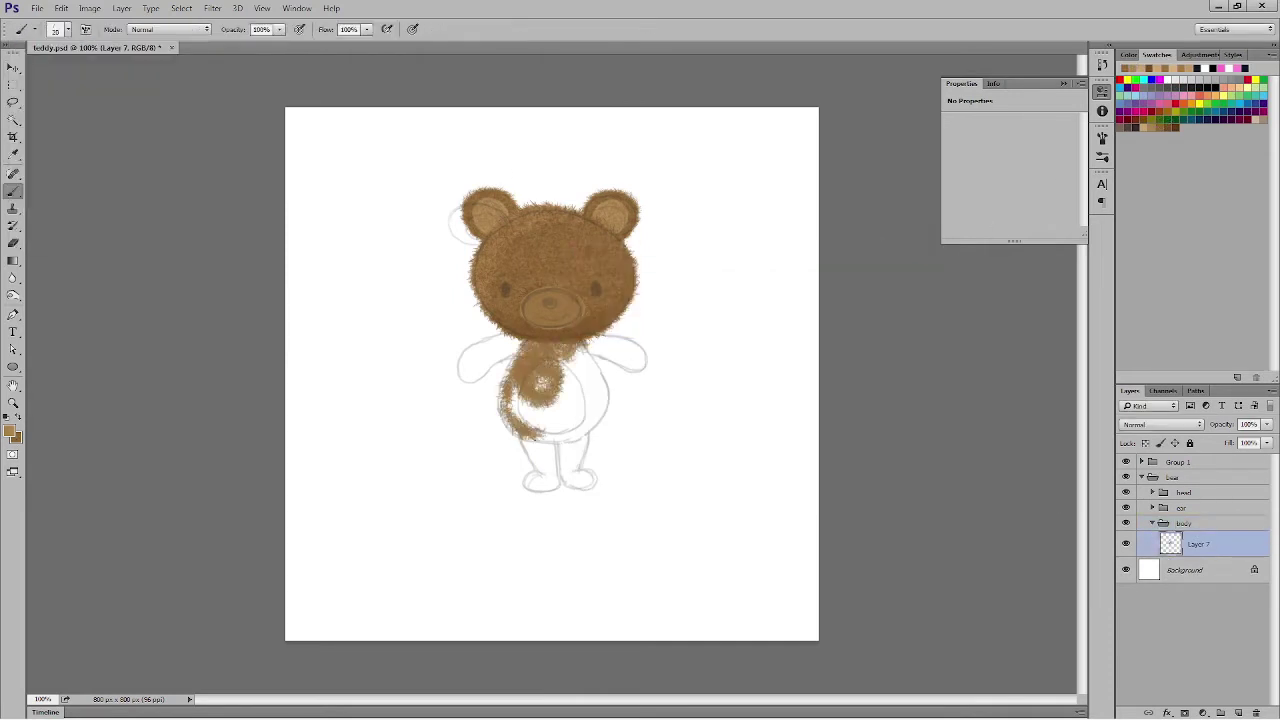
mouse_move(580, 348)
mouse_down()
mouse_move(600, 430)
mouse_move(515, 352)
mouse_move(560, 410)
mouse_move(520, 430)
mouse_move(580, 428)
mouse_move(545, 424)
mouse_up()
drag(600, 370, 600, 430)
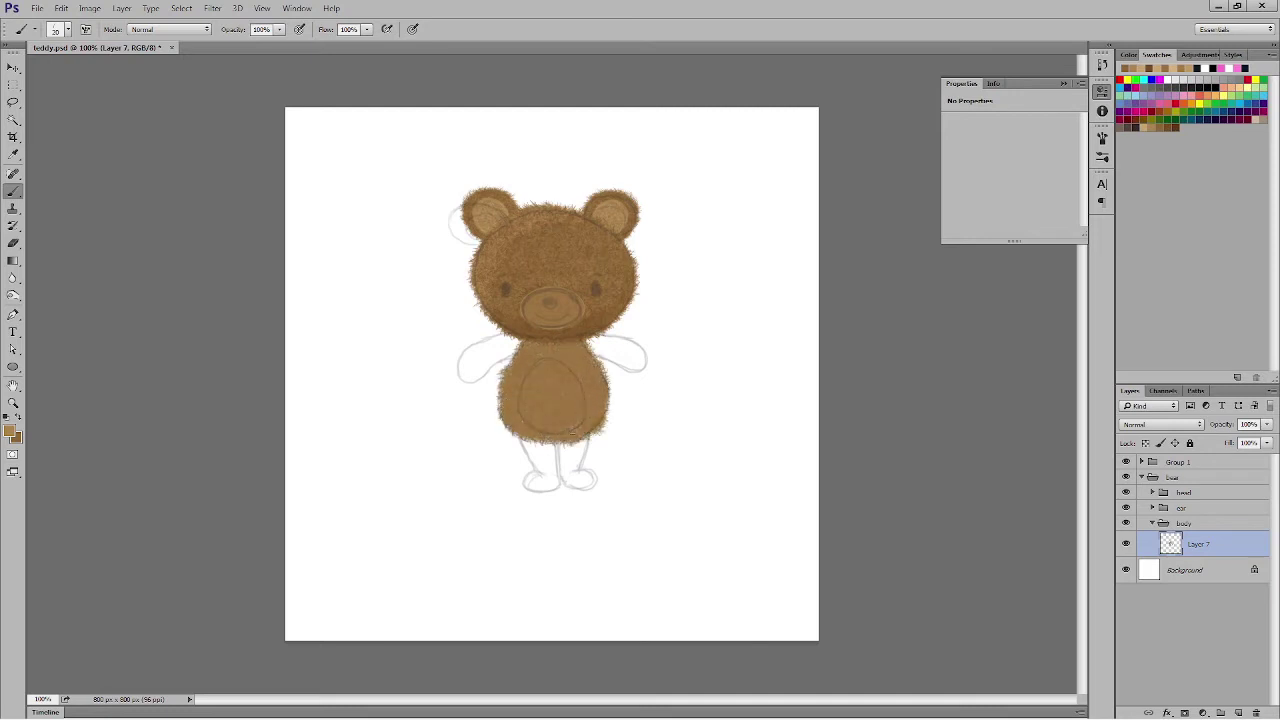
Step: Brush furry edges along the sides and bottom of the body, hiding the sketch group and reducing the brush size
drag(505, 355, 530, 440)
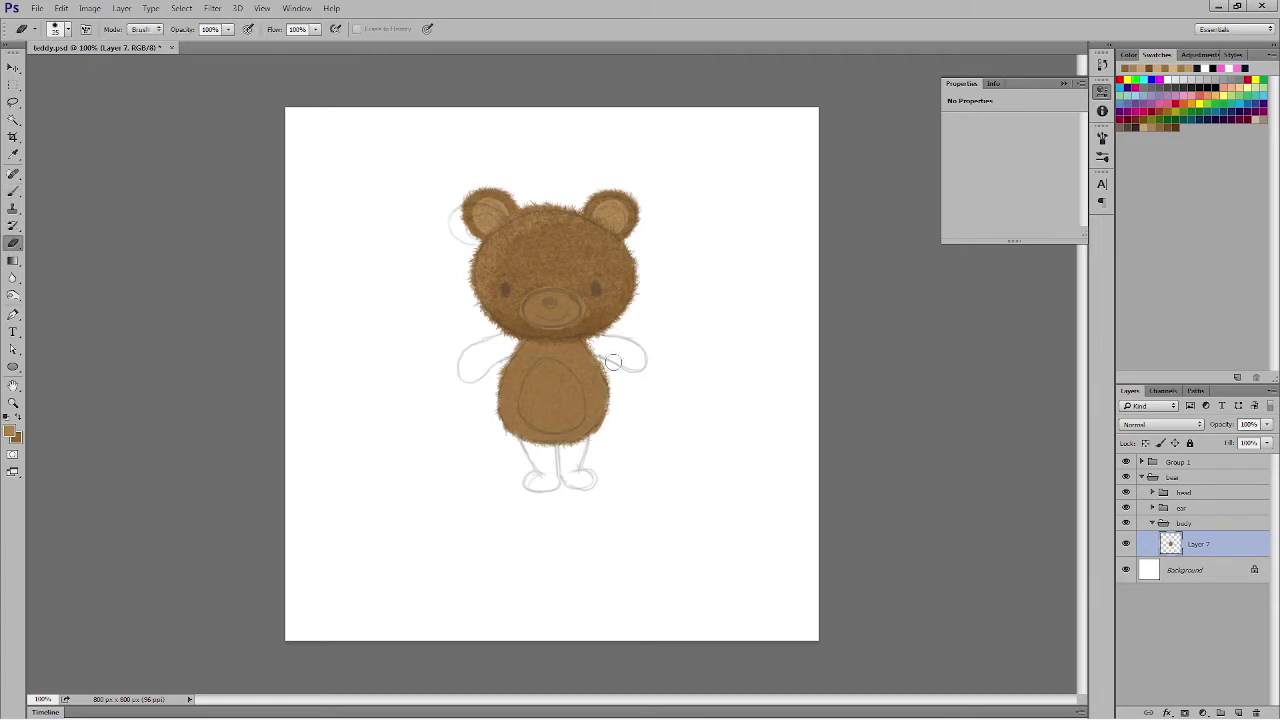
key(ctrl+plus)
mouse_move(603, 316)
mouse_down()
mouse_move(657, 441)
mouse_move(616, 492)
mouse_up()
mouse_move(452, 449)
mouse_down()
mouse_move(480, 505)
mouse_move(560, 518)
mouse_up()
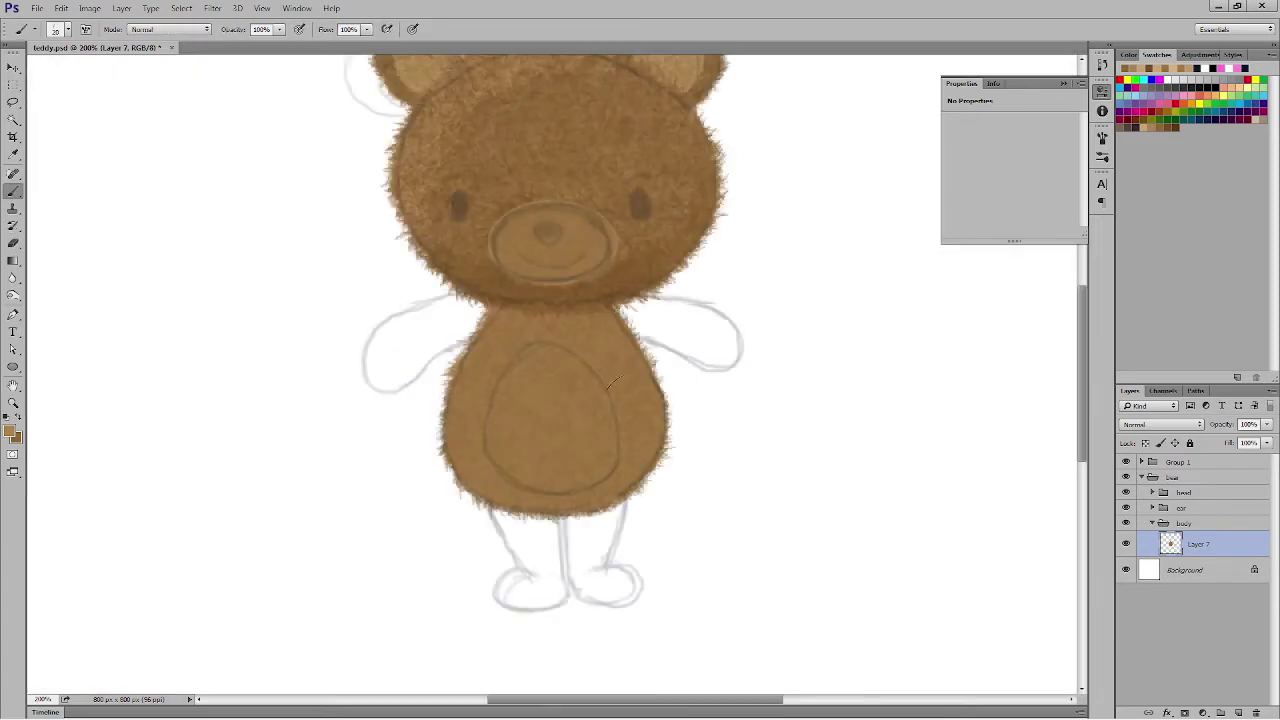
click(1126, 463)
key(bracketleft)
drag(484, 310, 458, 356)
drag(558, 517, 602, 514)
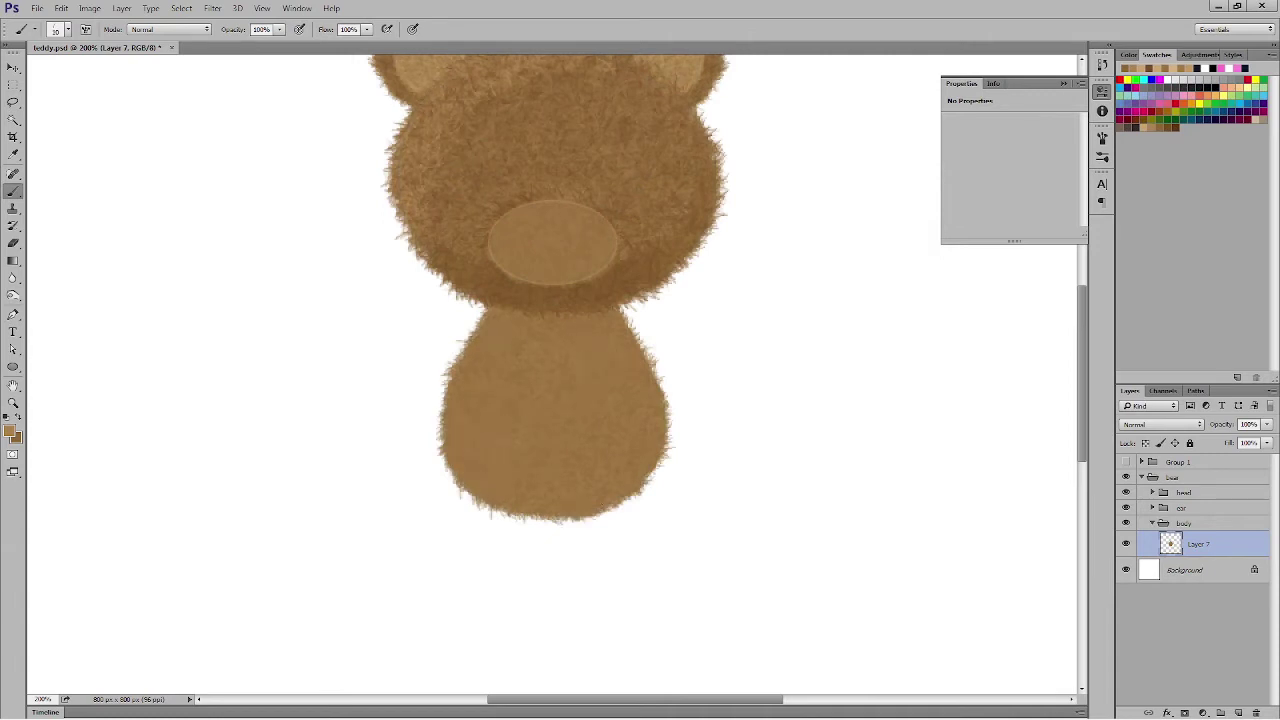
Step: Pick a darker brown background colour and shade the body fur around the neck, sides and bottom
click(16, 438)
click(718, 375)
click(888, 273)
key(bracketright)
mouse_move(462, 476)
mouse_down()
mouse_move(500, 490)
mouse_move(625, 482)
mouse_move(645, 462)
mouse_up()
drag(618, 338, 467, 363)
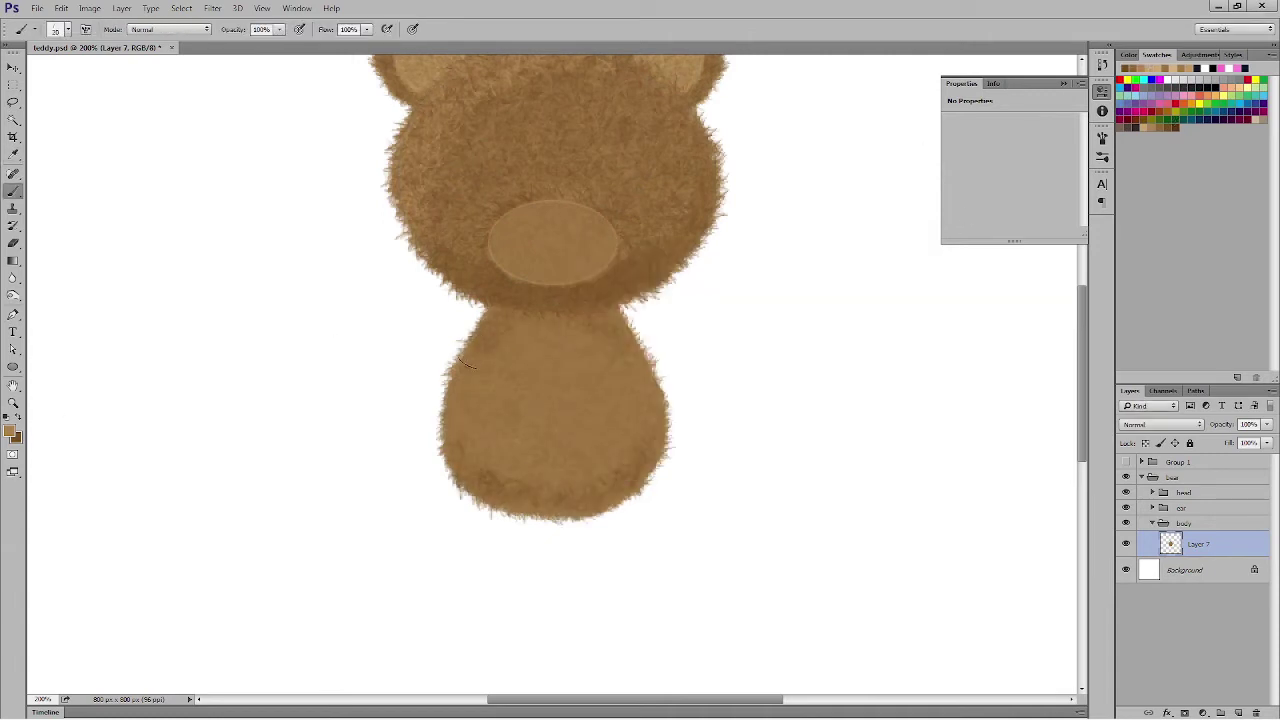
drag(626, 316, 650, 354)
drag(628, 502, 516, 516)
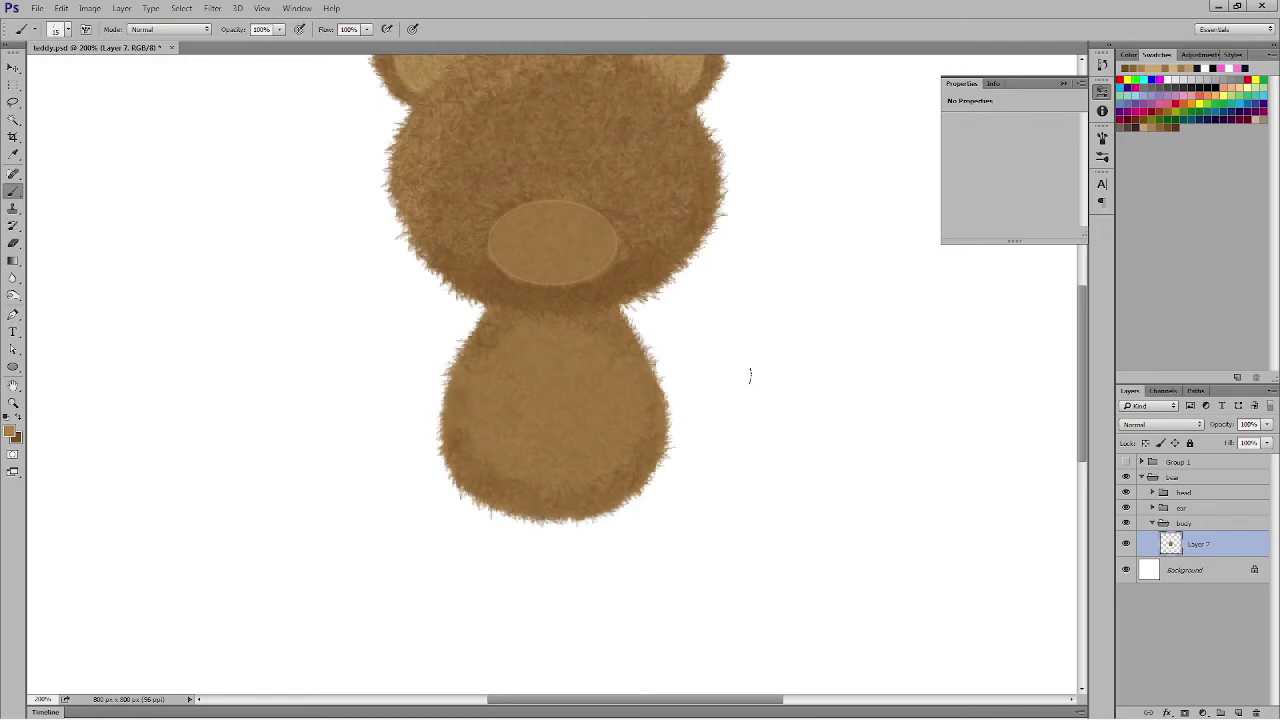
Step: Choose lighter foreground and background browns and paint an oval belly patch following the sketch, then hide the sketch group
click(1126, 462)
click(17, 438)
click(688, 358)
click(889, 275)
click(9, 430)
key(Return)
key(b)
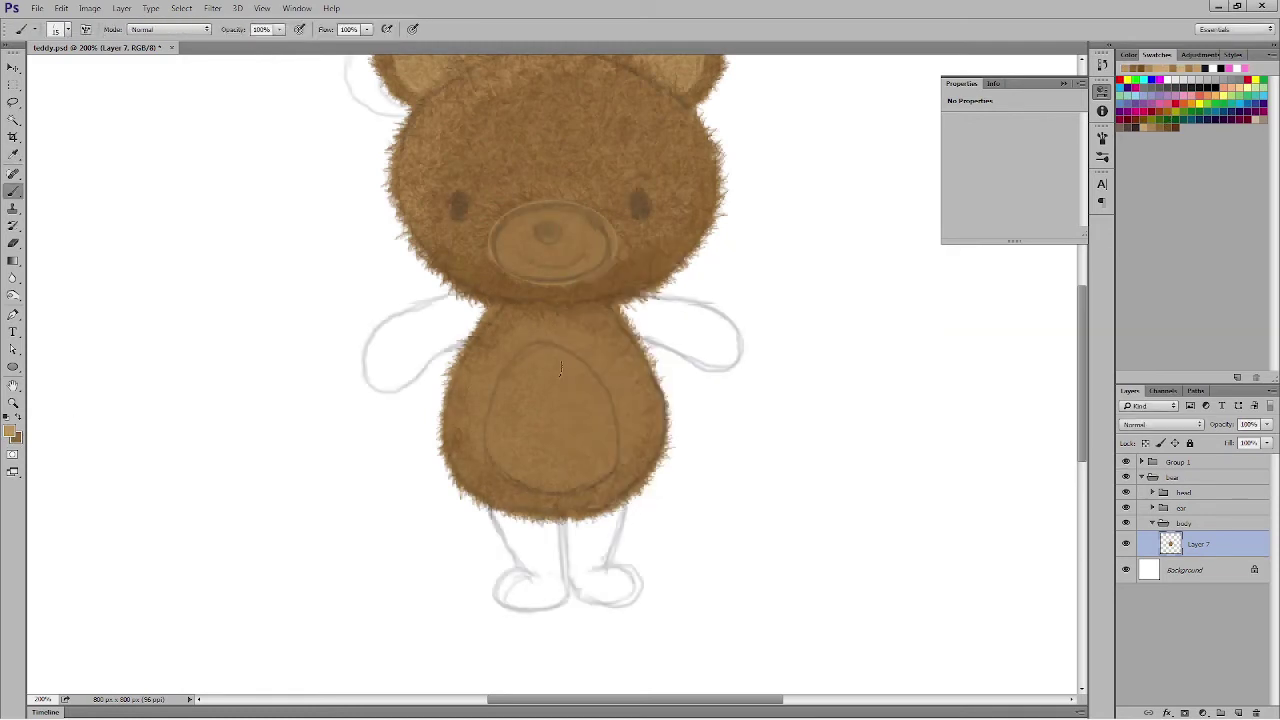
click(1126, 462)
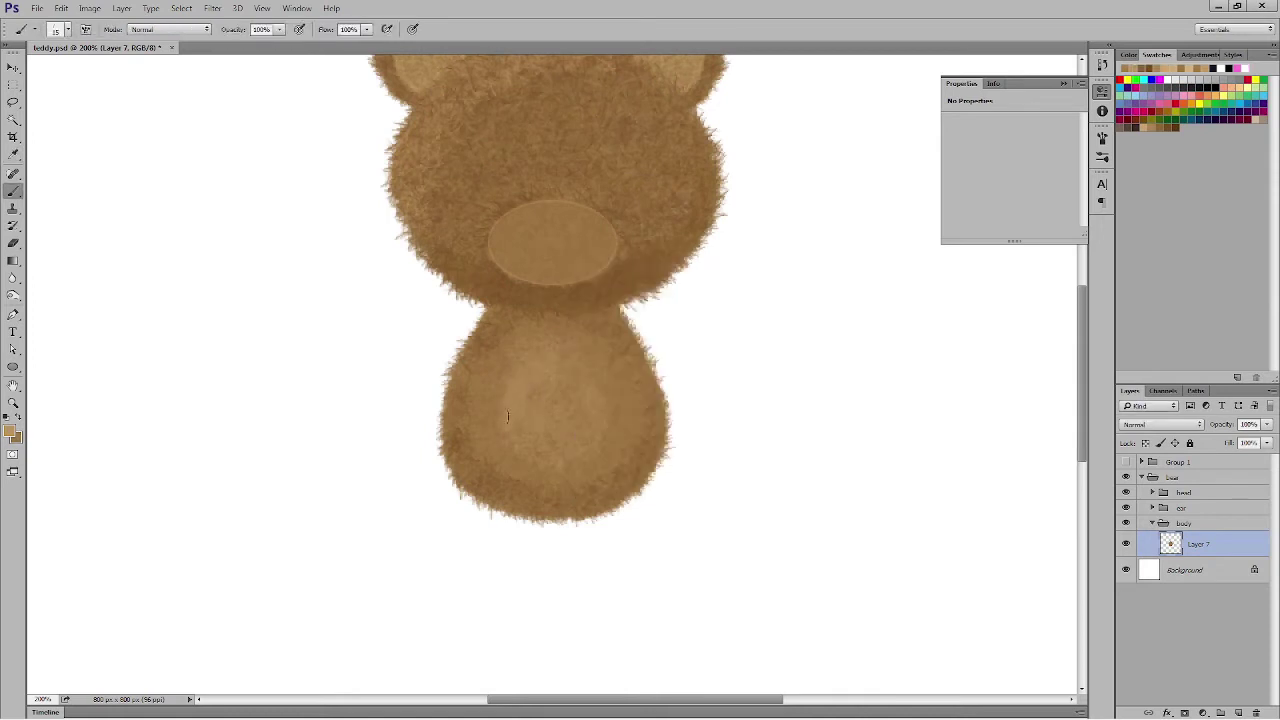
mouse_move(508, 350)
mouse_down()
mouse_move(566, 352)
mouse_move(572, 400)
mouse_move(602, 424)
mouse_move(531, 452)
mouse_up()
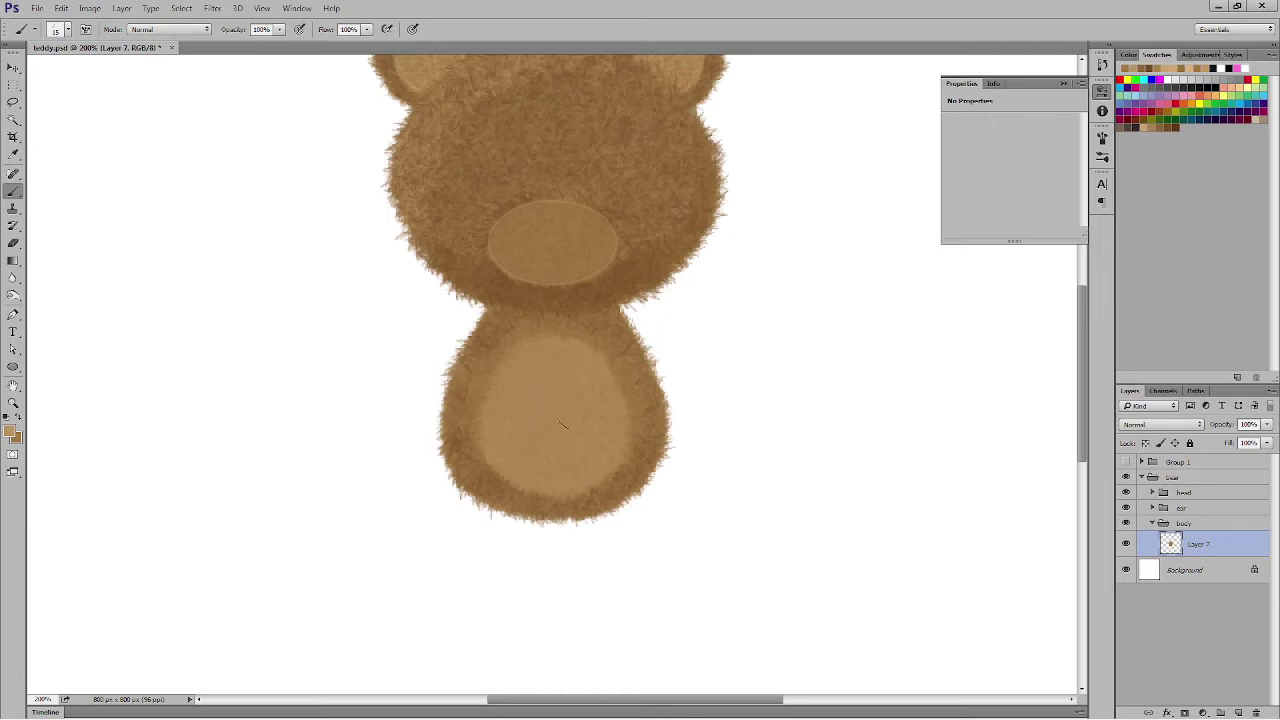
Step: Pick a lighter tan foreground colour and highlight the upper part of the belly patch
click(9, 431)
click(652, 319)
click(866, 277)
mouse_move(511, 388)
mouse_down()
mouse_move(558, 357)
mouse_move(529, 375)
mouse_move(586, 372)
mouse_move(531, 436)
mouse_up()
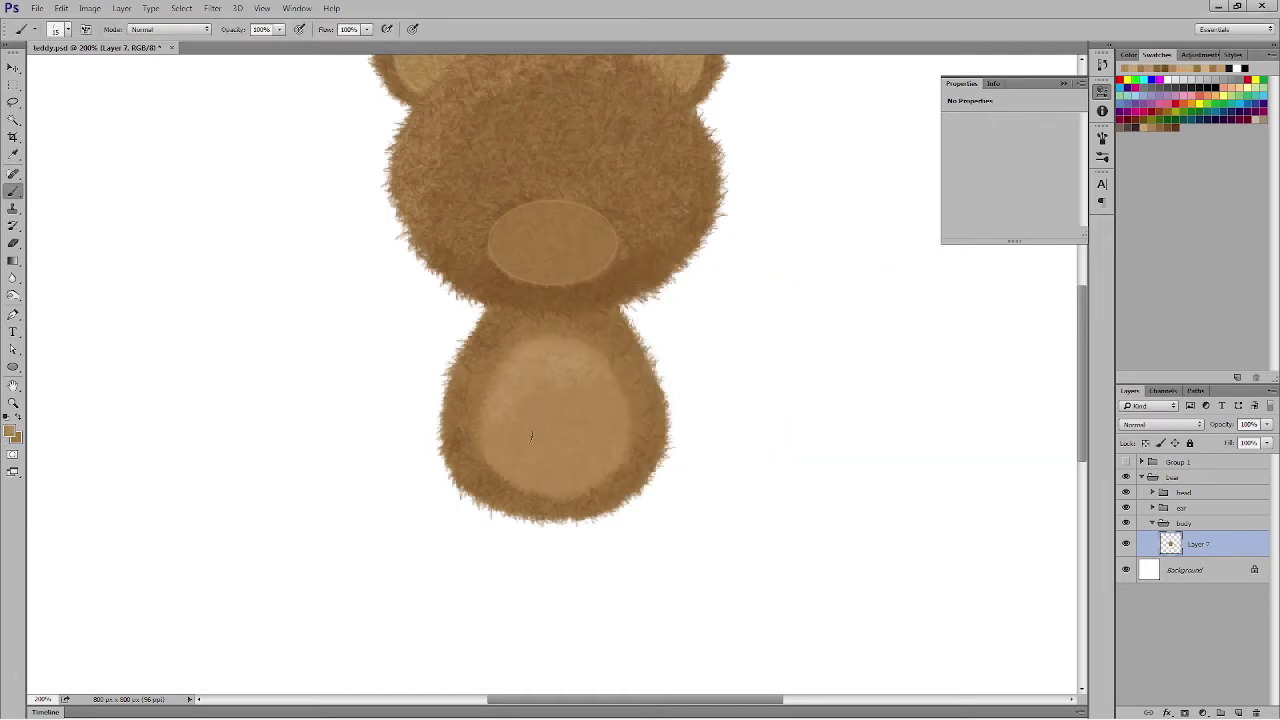
key(ctrl+1)
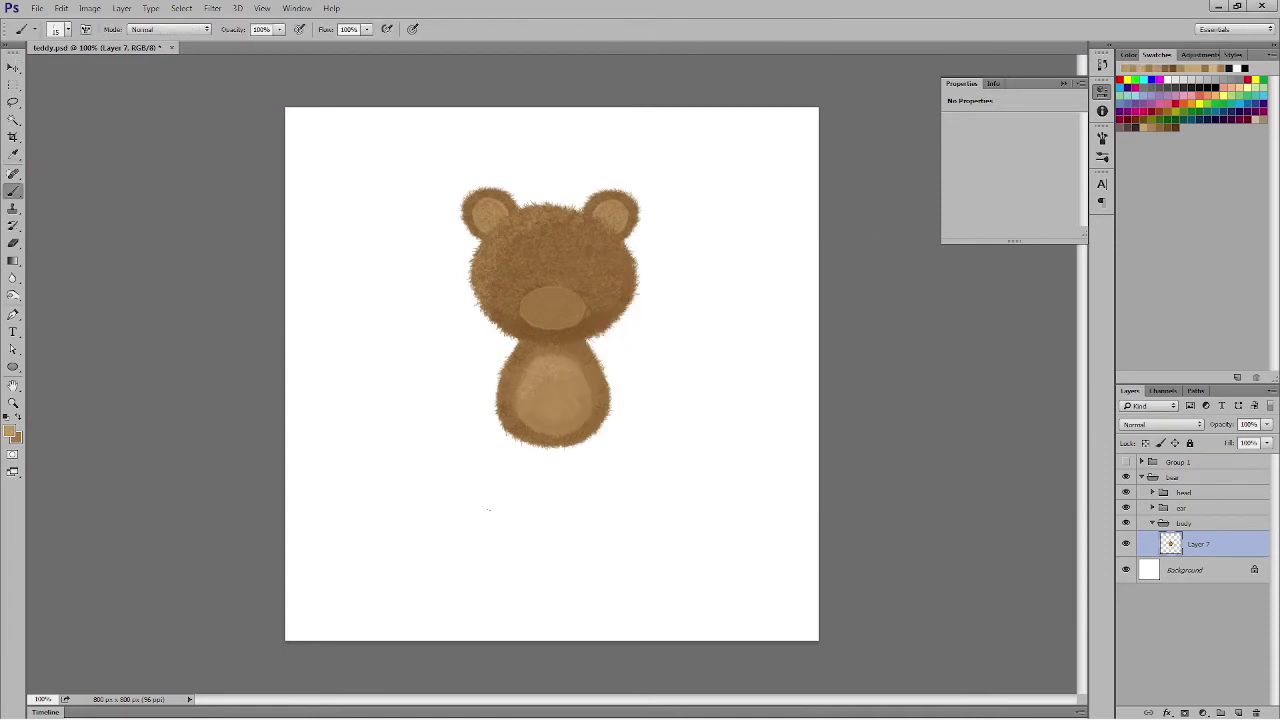
Step: Add a new layer above Layer 7 and draw a thin dark brown vertical seam down the belly at 20% opacity
click(1126, 462)
click(1126, 462)
click(1126, 462)
click(1126, 462)
click(1238, 713)
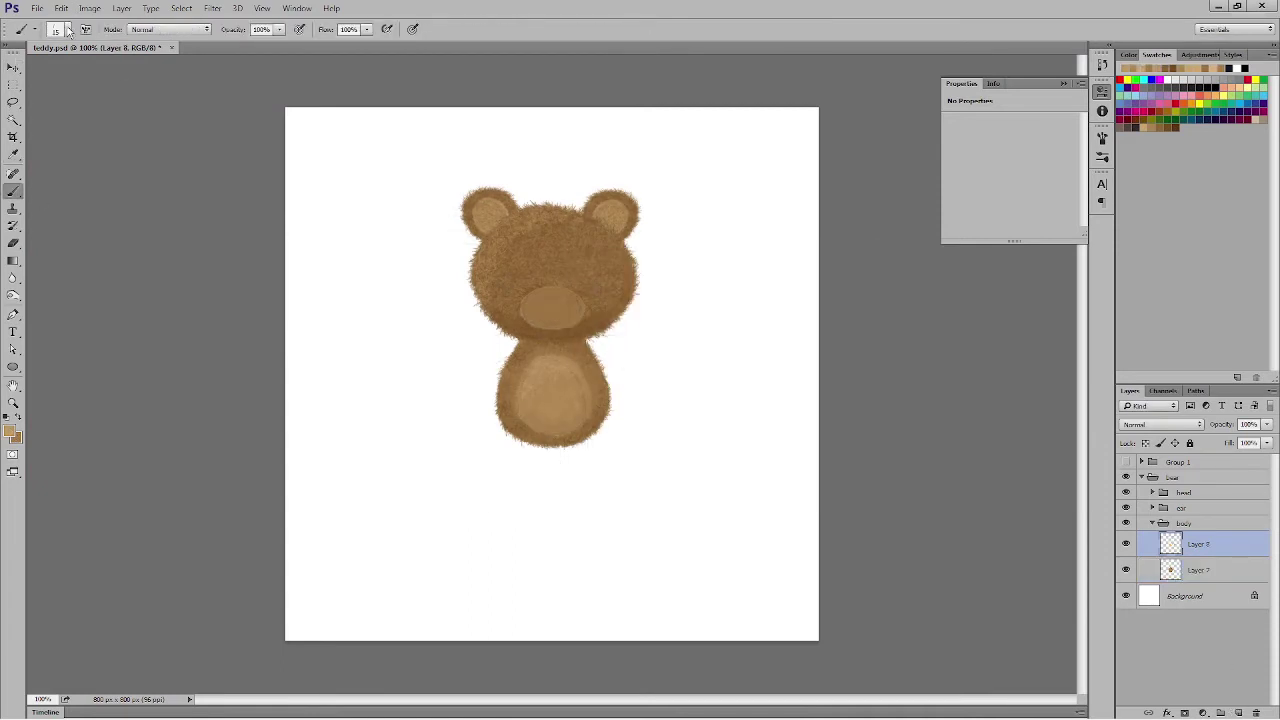
click(68, 30)
click(9, 431)
click(889, 276)
key(2)
drag(551, 358, 551, 432)
click(1152, 492)
click(1198, 566)
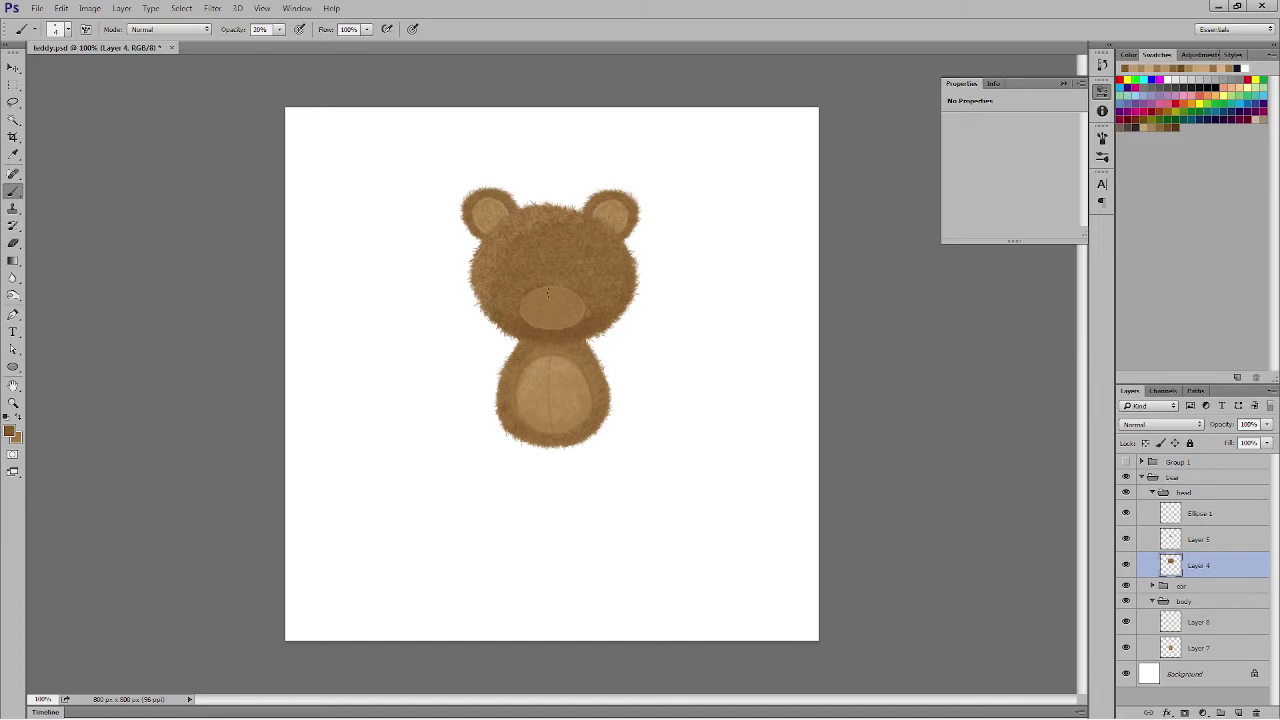
click(1152, 492)
click(1126, 570)
click(1126, 570)
click(1190, 570)
Step: Show the sketch group and create a group named hands below the body group, with a new layer inside it
click(1126, 462)
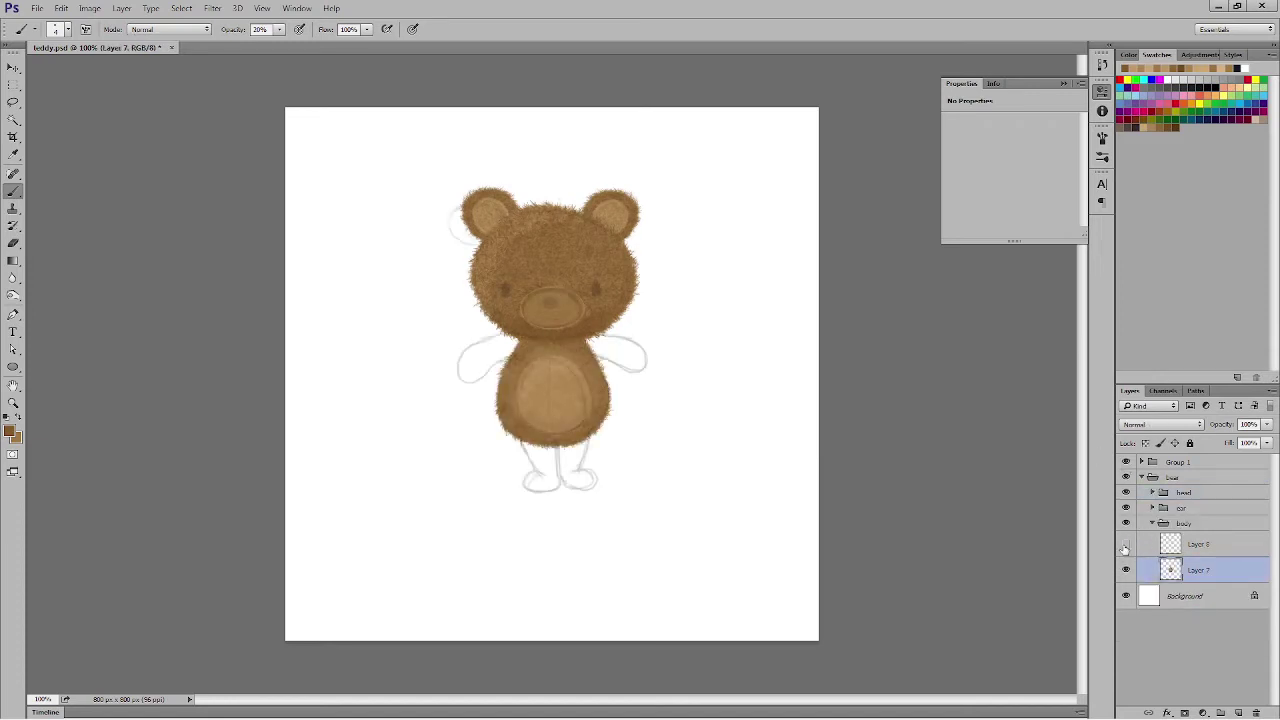
shift+click(1198, 544)
key(ctrl+g)
double_click(1192, 539)
text(hand)
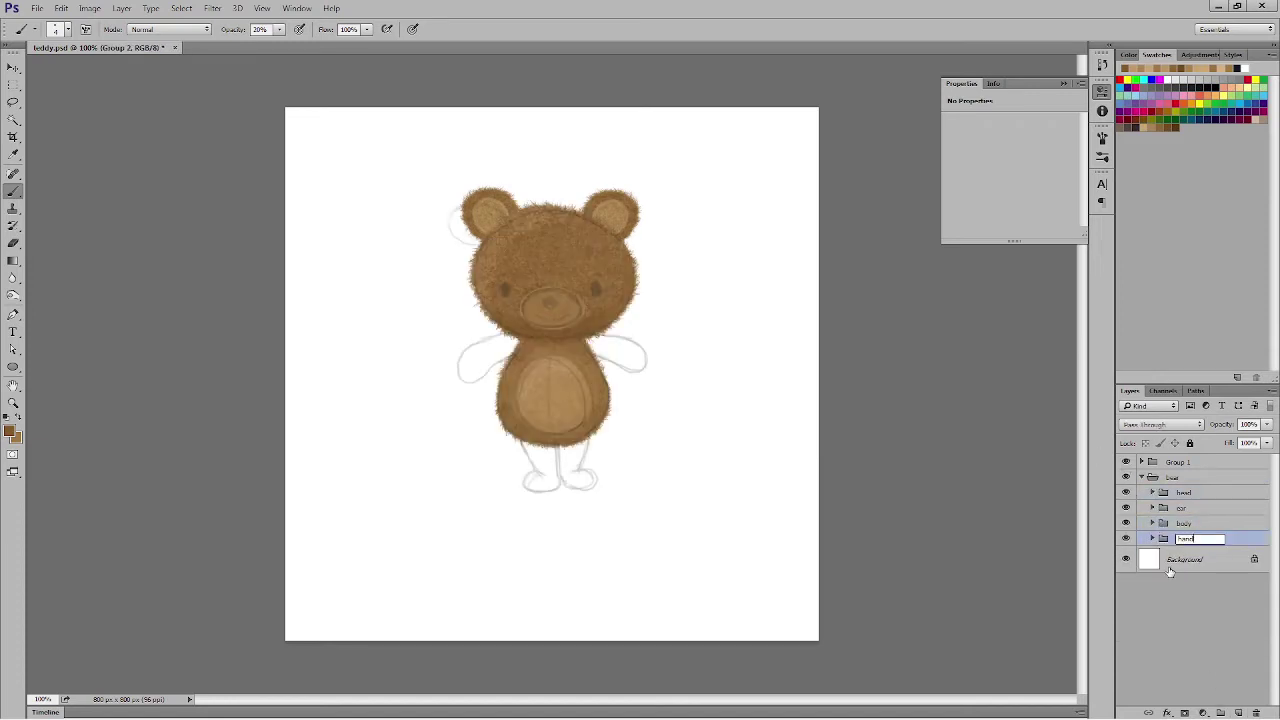
text(s)
key(Return)
click(1152, 538)
click(1204, 561)
Step: Paint the bear's right-hand arm on Layer 9 in brown with the grass-tip brush at 100% opacity
click(68, 30)
double_click(85, 203)
key(0)
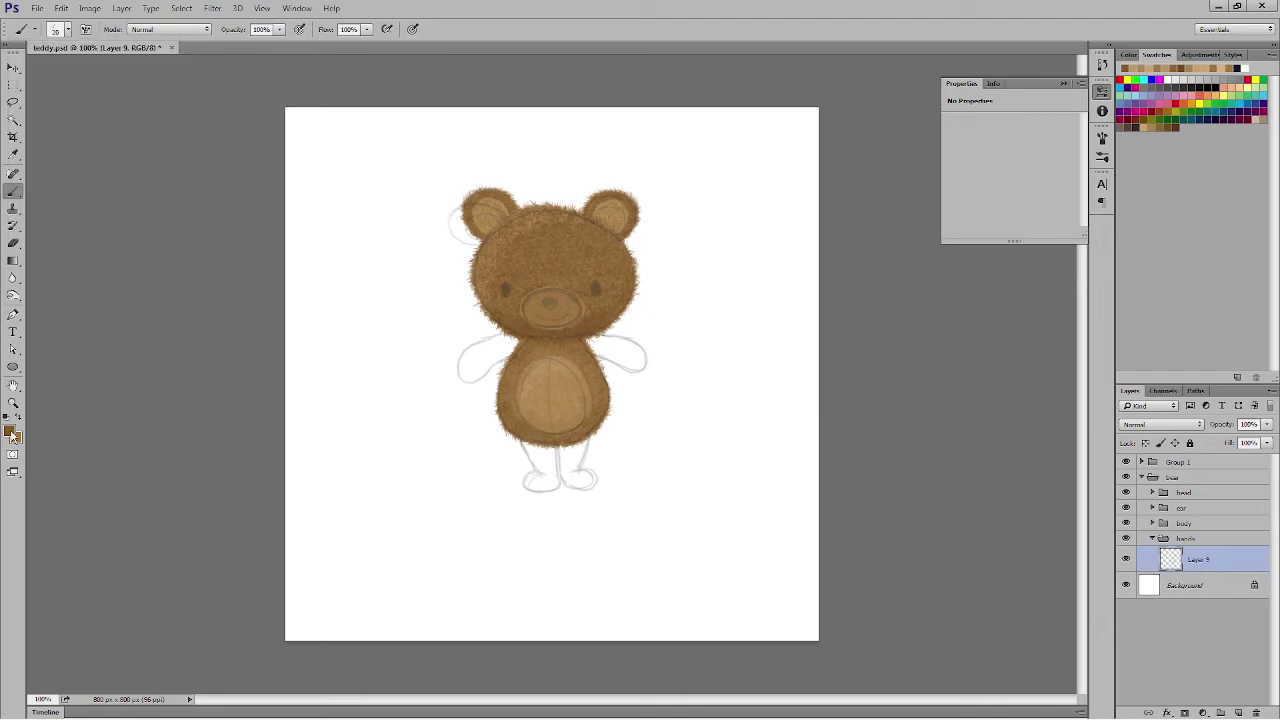
click(11, 432)
key(Return)
mouse_move(600, 345)
mouse_down()
mouse_move(640, 365)
mouse_move(625, 348)
mouse_up()
Step: Set the background colour to brown #815c2c, hide the sketch group and brush fur around the end of the arm
click(19, 438)
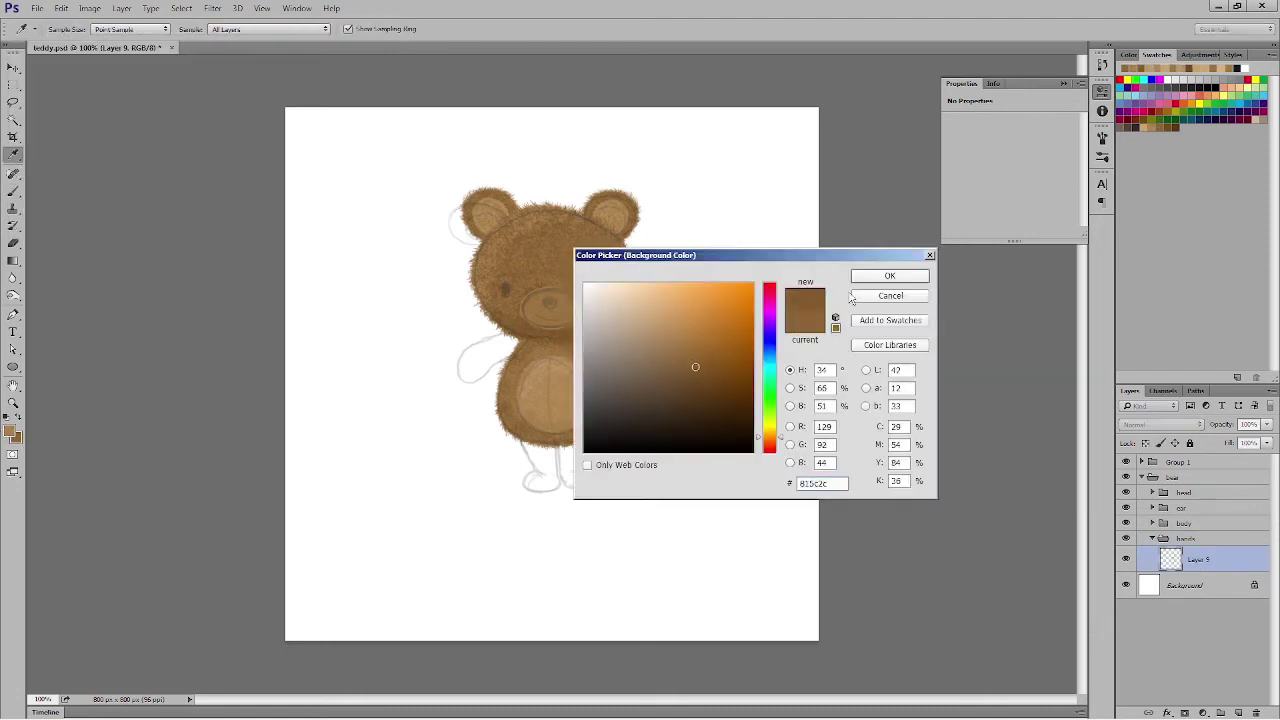
click(695, 368)
key(Return)
key(ctrl+plus)
click(1126, 462)
drag(728, 314, 744, 332)
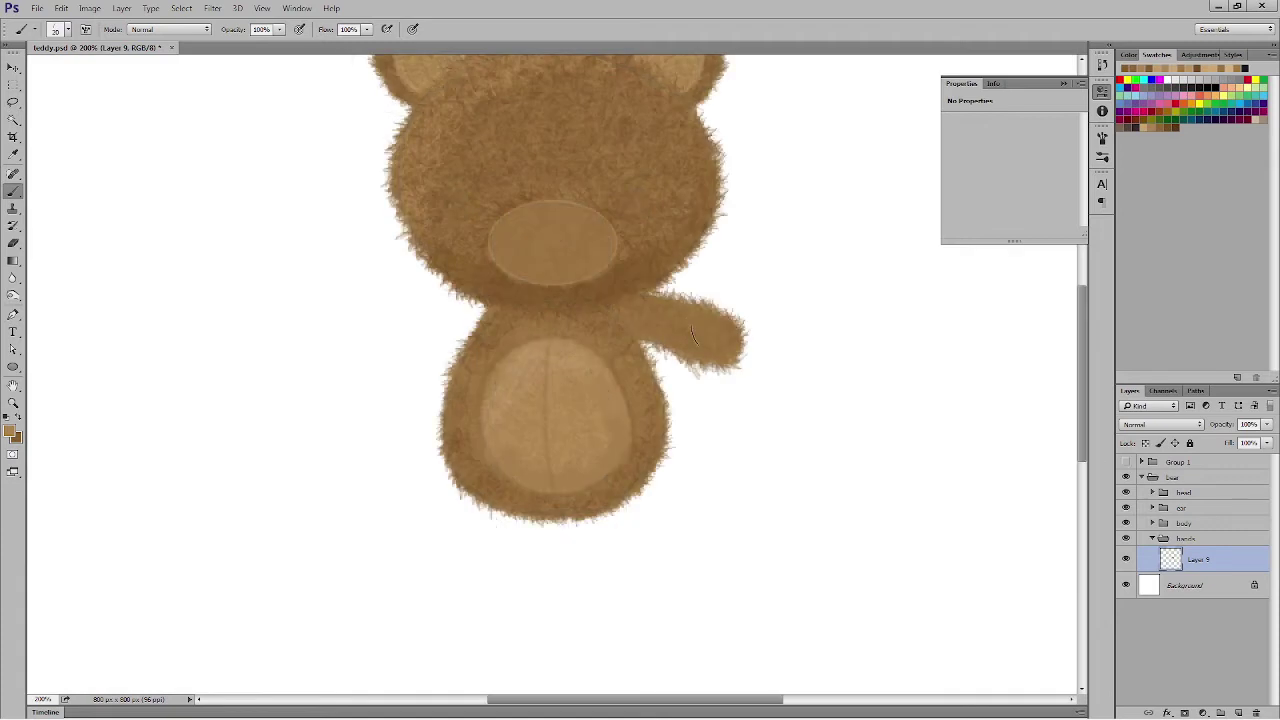
Step: Pick a darker brown foreground colour and shade the underside of the arm with a smaller brush
click(9, 431)
click(706, 357)
key(Return)
key(bracketleft)
drag(648, 345, 686, 356)
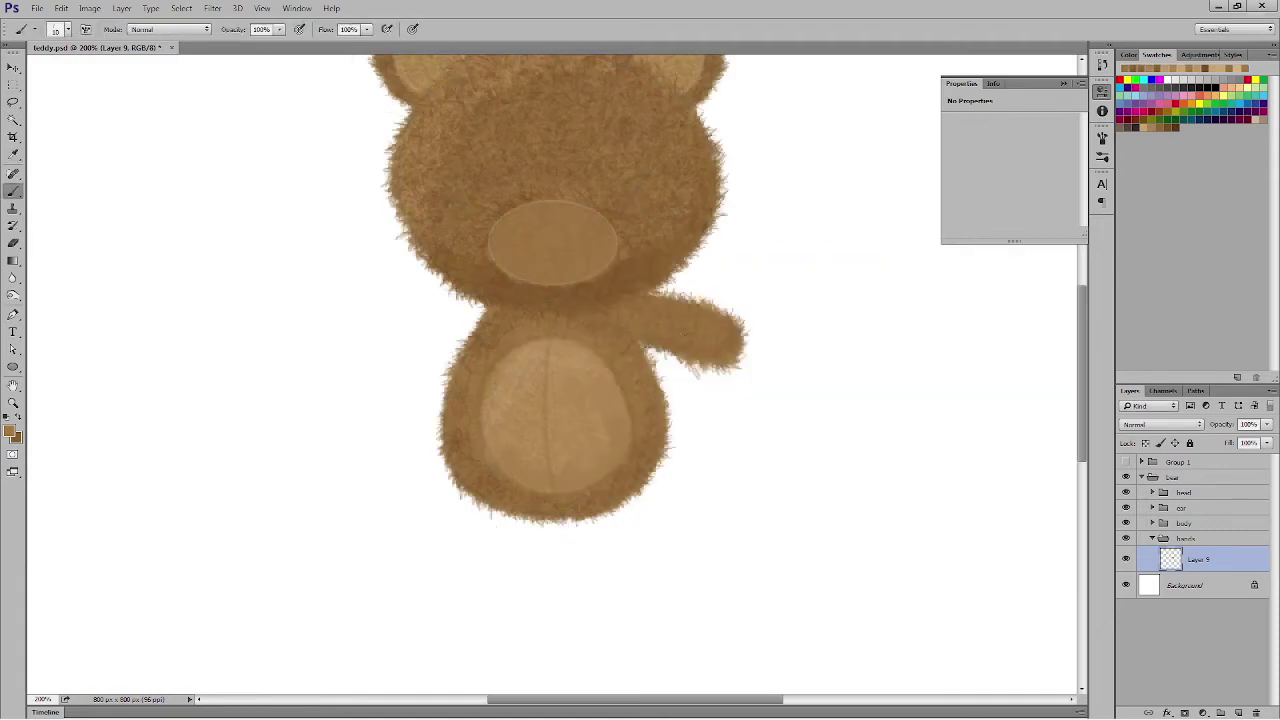
Step: Try to draw thin dark brown claw lines on the paw at 50% opacity
click(68, 29)
click(83, 131)
click(1175, 127)
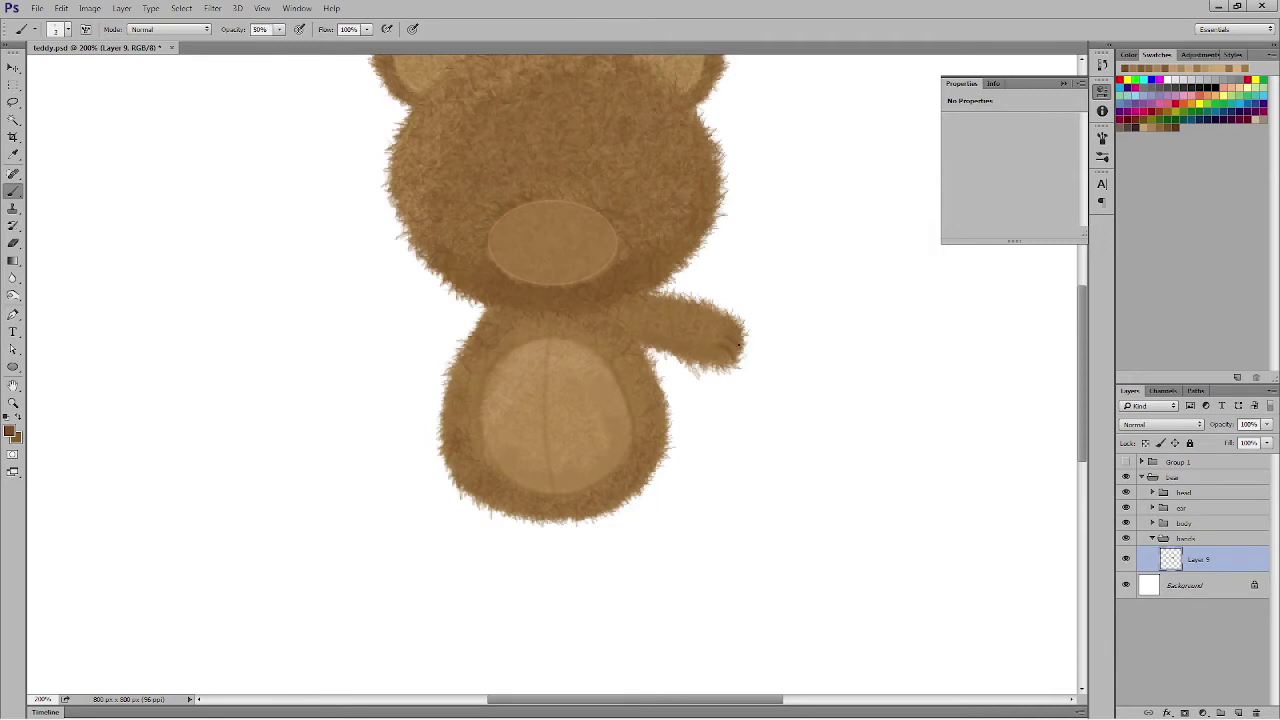
Step: Switch back to the fur brush at 100% opacity and paint a light tan paw pad at the end of the arm
click(68, 29)
click(154, 131)
click(9, 431)
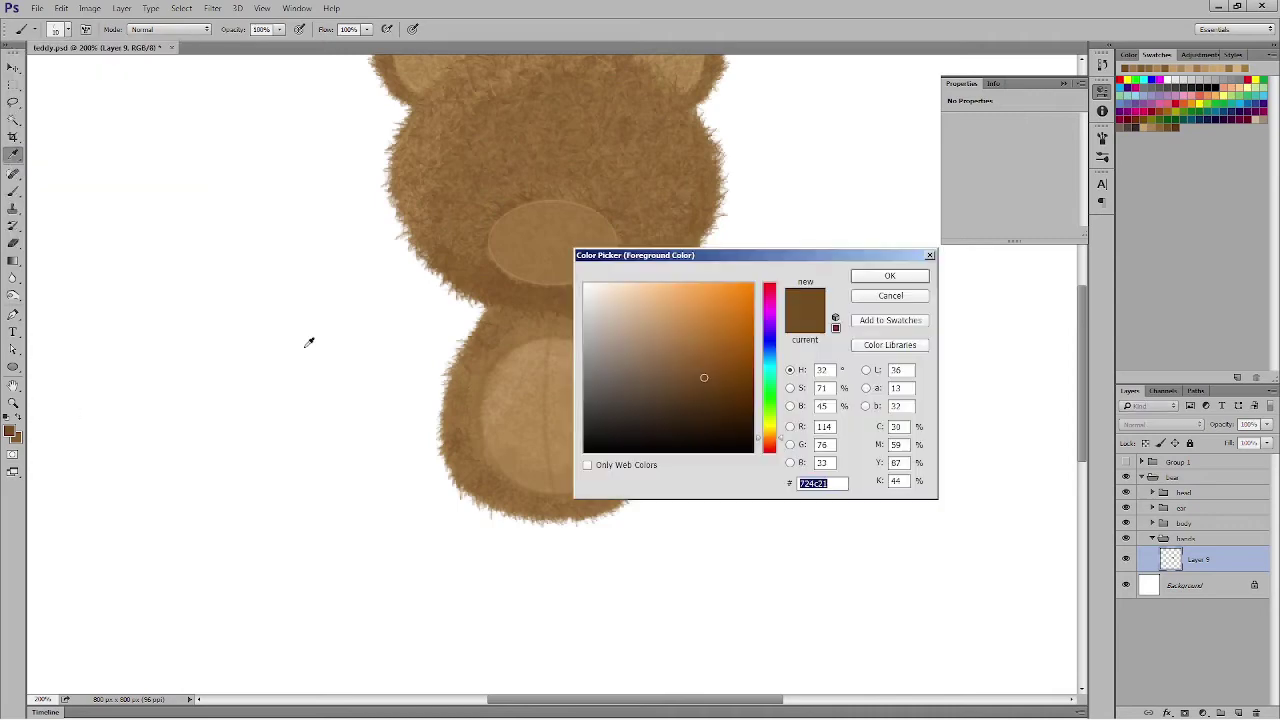
click(540, 400)
click(889, 277)
key(0)
click(9, 431)
click(672, 320)
click(889, 277)
drag(710, 334, 732, 342)
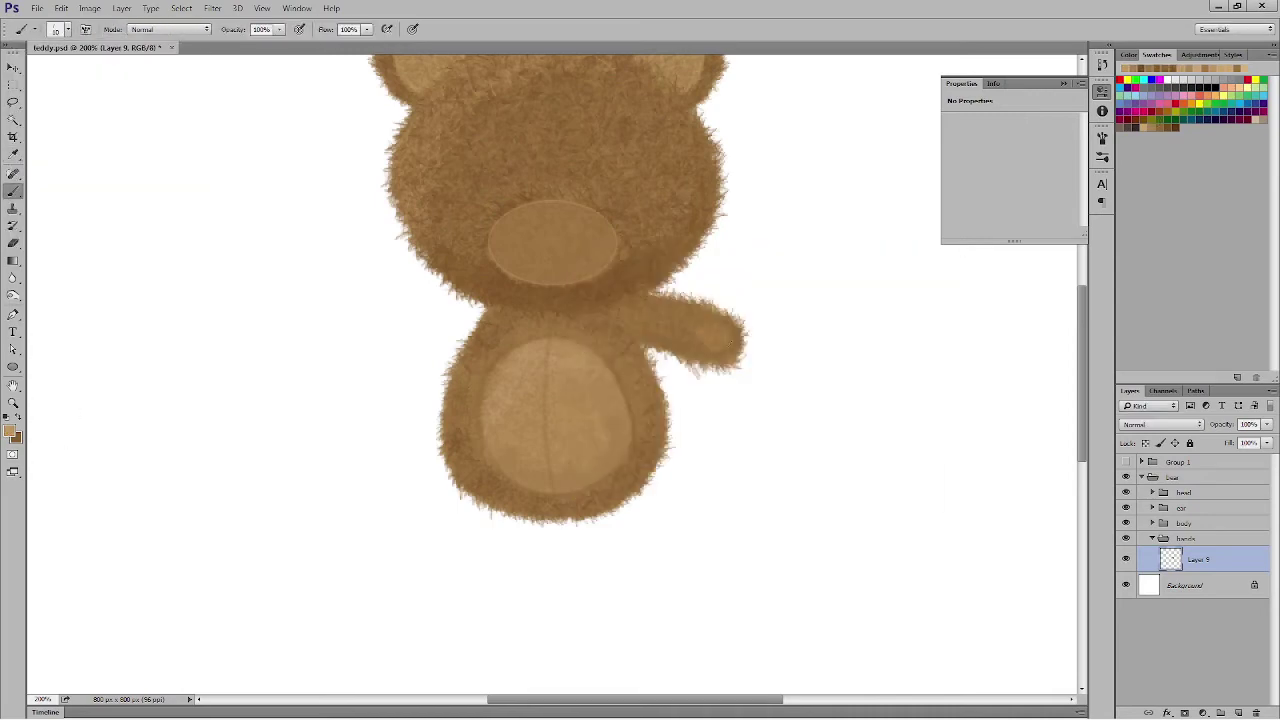
Step: Duplicate Layer 9, flip the copy horizontally and move it to the other side of the body as the left-hand arm
click(13, 67)
key(ctrl+minus)
key(ctrl+minus)
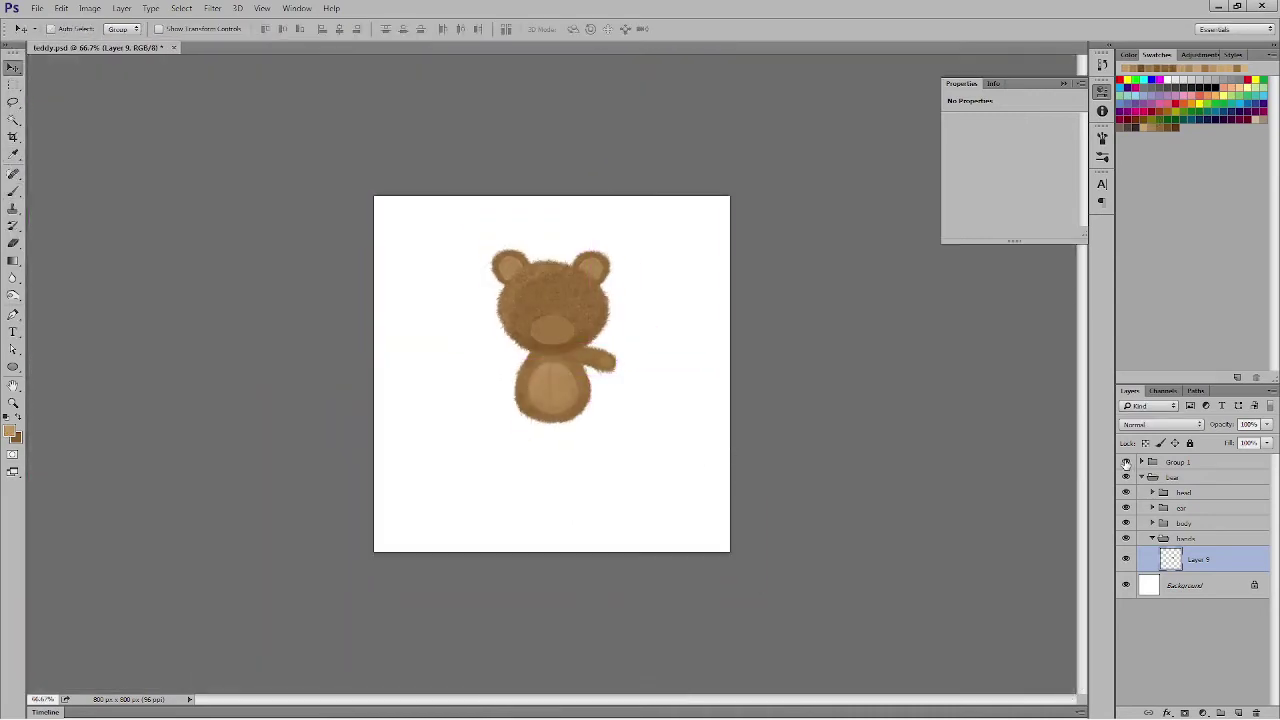
drag(1198, 560, 1238, 713)
click(62, 8)
mouse_move(90, 260)
click(262, 397)
drag(595, 362, 484, 369)
Step: Choose a medium brown foreground colour and brush fur over the inner ends of both arms, hiding the head and body groups
click(13, 191)
click(9, 431)
click(674, 331)
click(889, 277)
key(ctrl+plus)
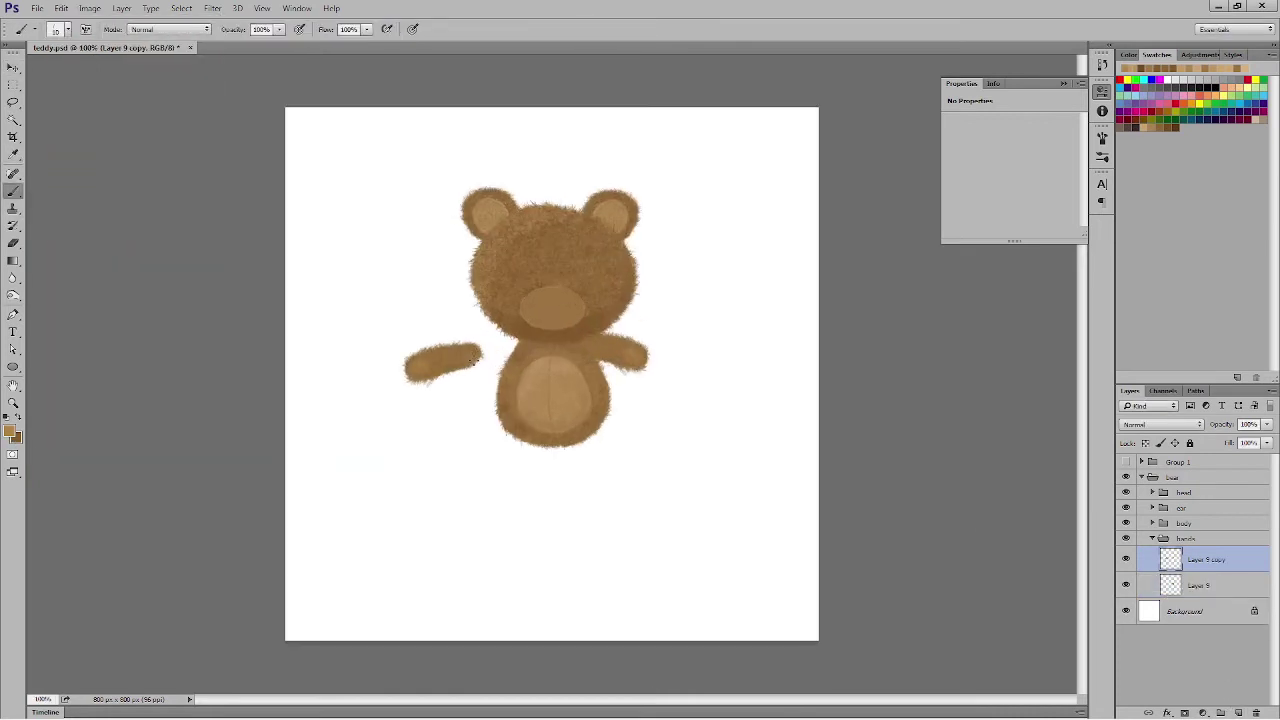
click(1126, 523)
click(1126, 492)
click(1200, 585)
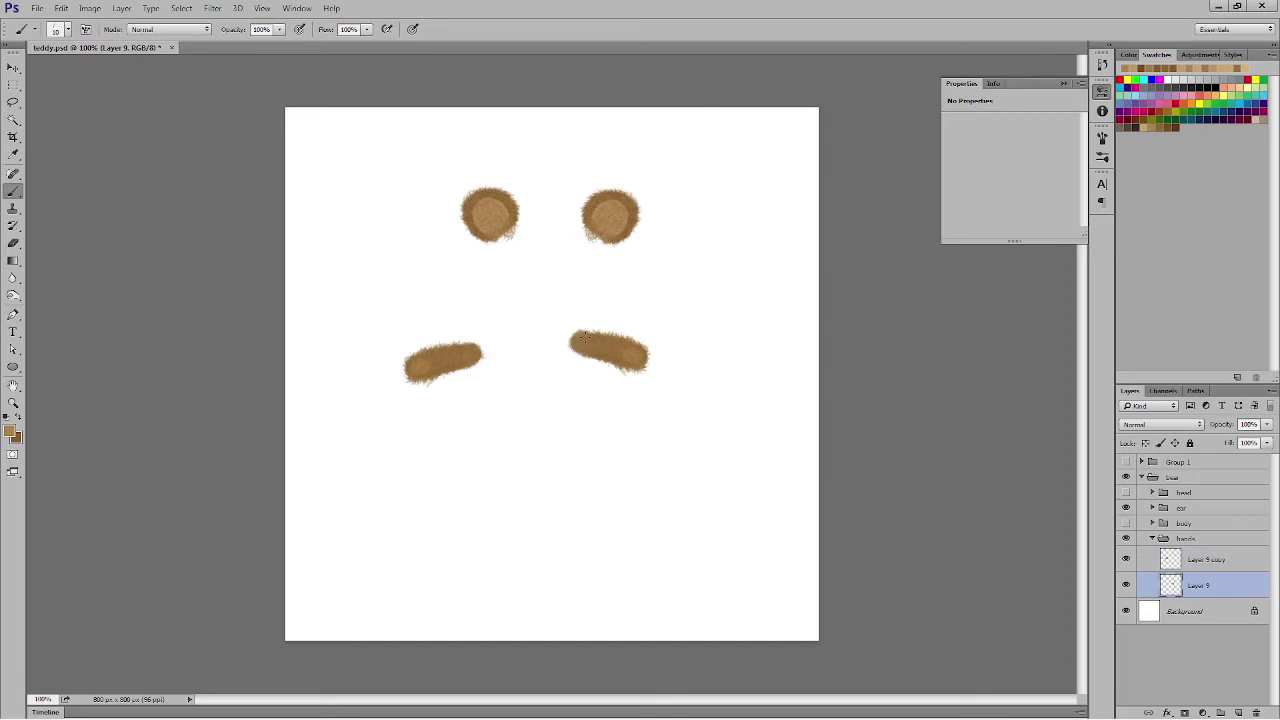
Step: Show the head and body groups again and move both arms into place against the body
click(1126, 492)
click(1126, 523)
click(1206, 560)
click(13, 68)
drag(437, 367, 486, 361)
click(1199, 585)
drag(634, 358, 634, 362)
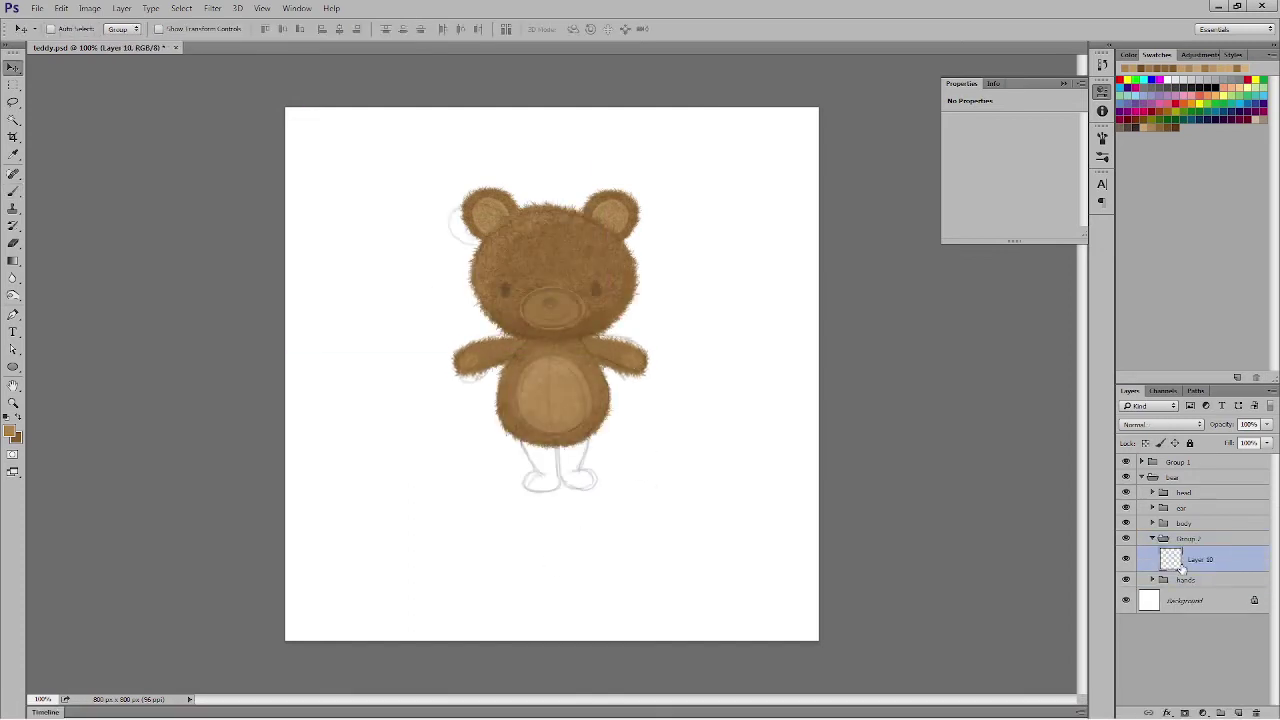
Step: Rename Group 2 as legs, move it below the hands group and select Layer 10 inside it
double_click(1190, 539)
text(le)
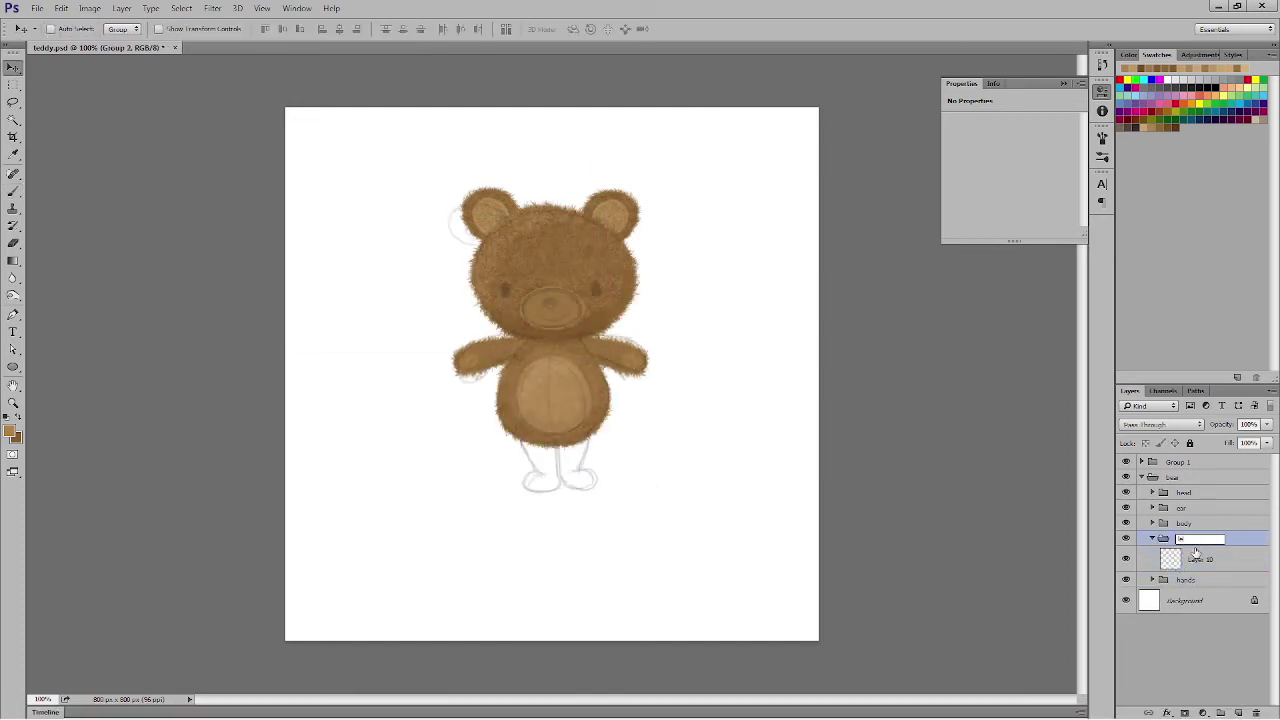
text(gs)
click(1152, 538)
drag(1197, 538, 1172, 562)
click(1152, 554)
click(1200, 575)
Step: Paint the first leg and foot in brown fur over the sketch on Layer 10, then hide the sketch group
key(ctrl+plus)
drag(699, 468, 690, 268)
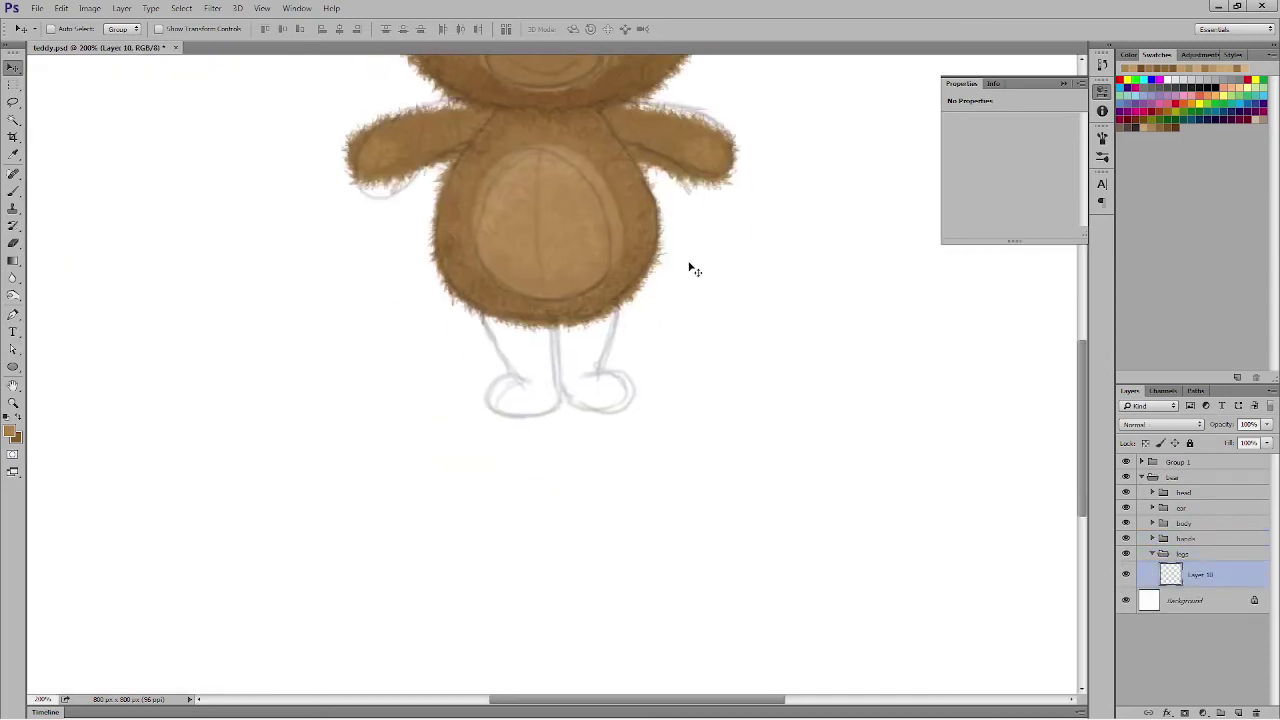
key(b)
mouse_move(540, 330)
mouse_down()
mouse_move(475, 298)
mouse_move(530, 328)
mouse_move(514, 366)
mouse_move(542, 362)
mouse_move(494, 390)
mouse_move(540, 406)
mouse_move(538, 340)
mouse_move(532, 370)
mouse_move(520, 327)
mouse_move(534, 398)
mouse_move(534, 358)
mouse_up()
click(1126, 461)
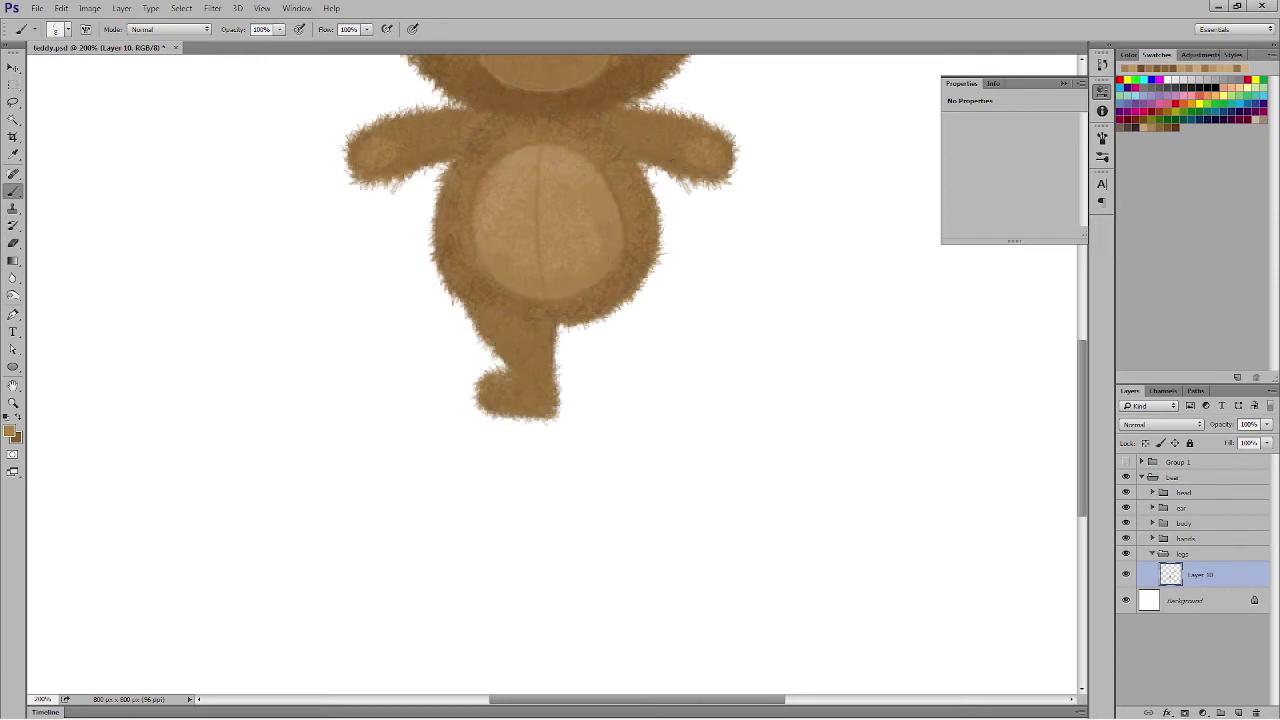
Step: Erase stray fur along the leg's outer edge, brush fur along the foot's underside and check it against the sketch
click(20, 249)
drag(460, 314, 494, 360)
mouse_move(565, 253)
mouse_down()
mouse_move(575, 429)
mouse_move(579, 380)
mouse_up()
key(b)
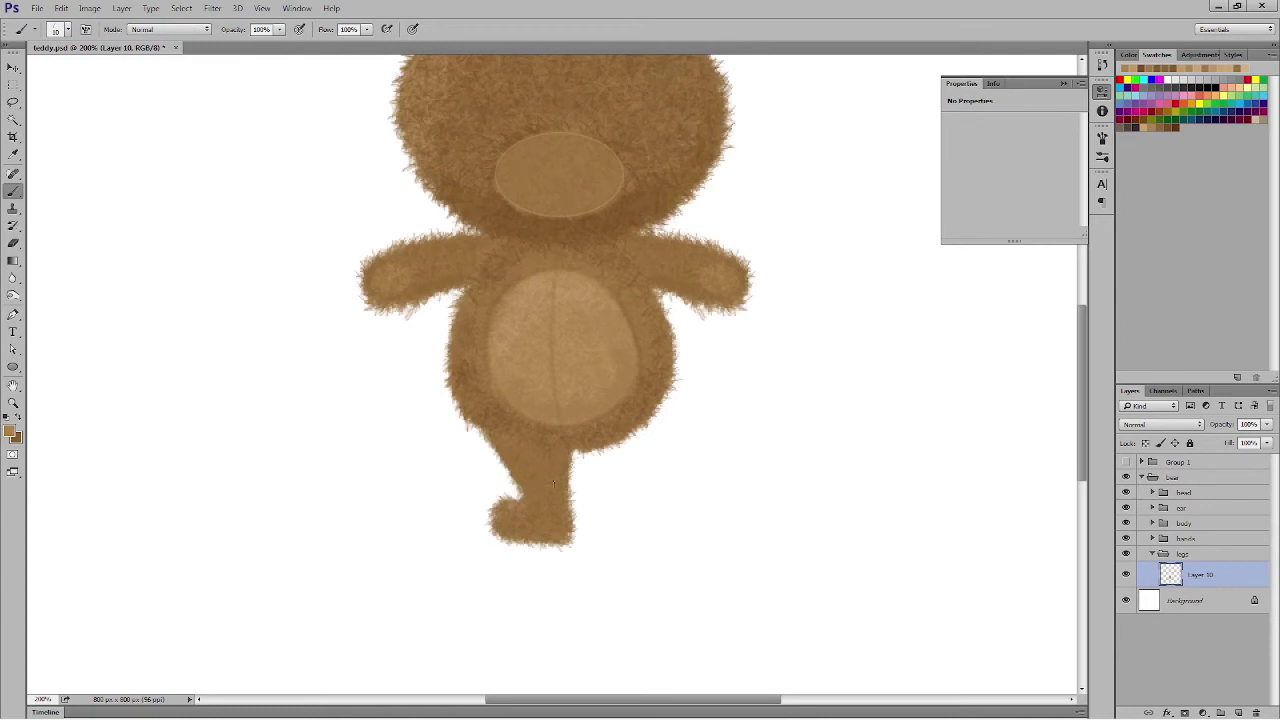
mouse_move(518, 548)
mouse_down()
mouse_move(495, 518)
mouse_move(518, 512)
mouse_move(554, 546)
mouse_up()
click(1126, 461)
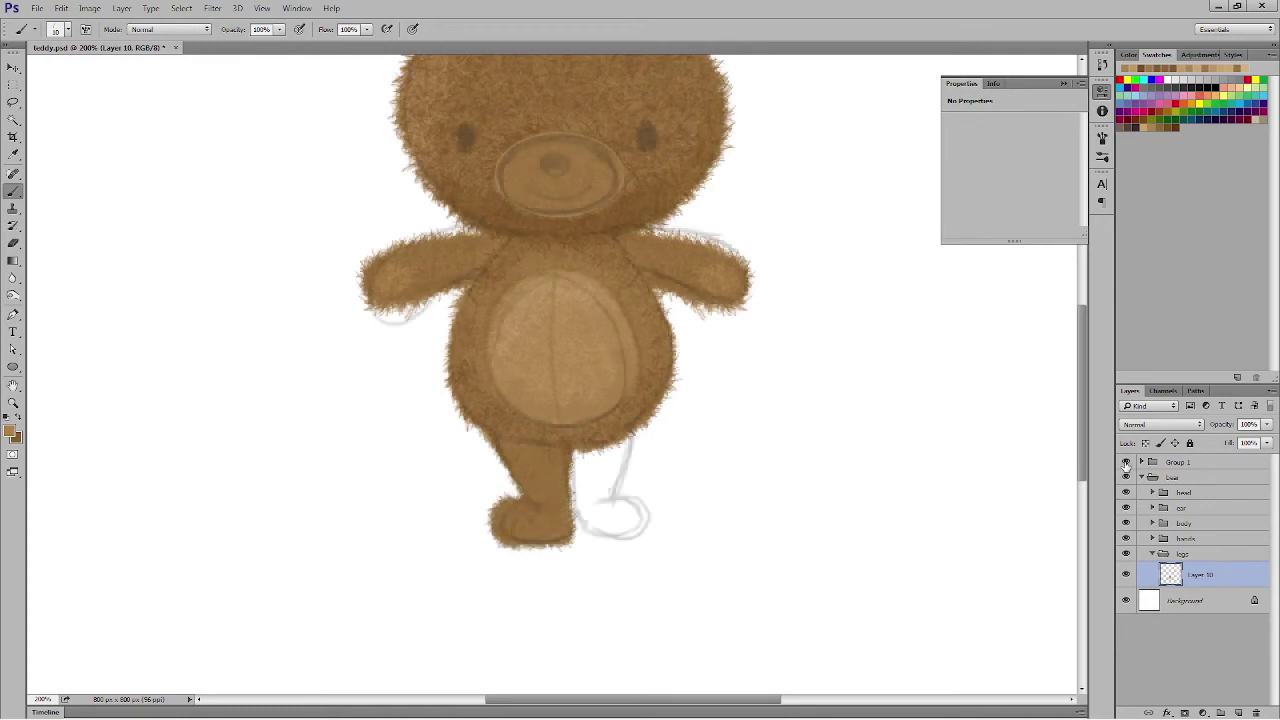
click(1126, 461)
Step: Pick a medium brown foreground and dark brown 734f22 background, and brush shading down the leg's inner side
click(9, 431)
click(682, 352)
click(889, 277)
click(17, 438)
click(706, 375)
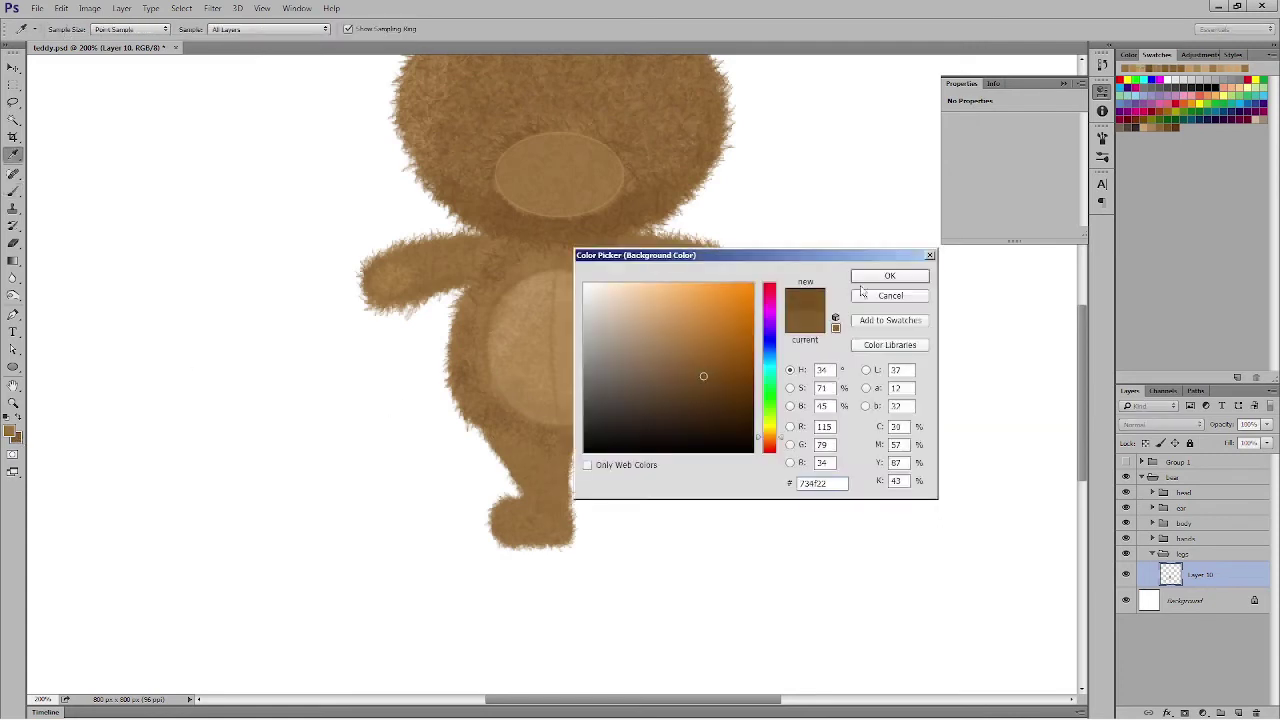
click(889, 277)
drag(570, 460, 566, 509)
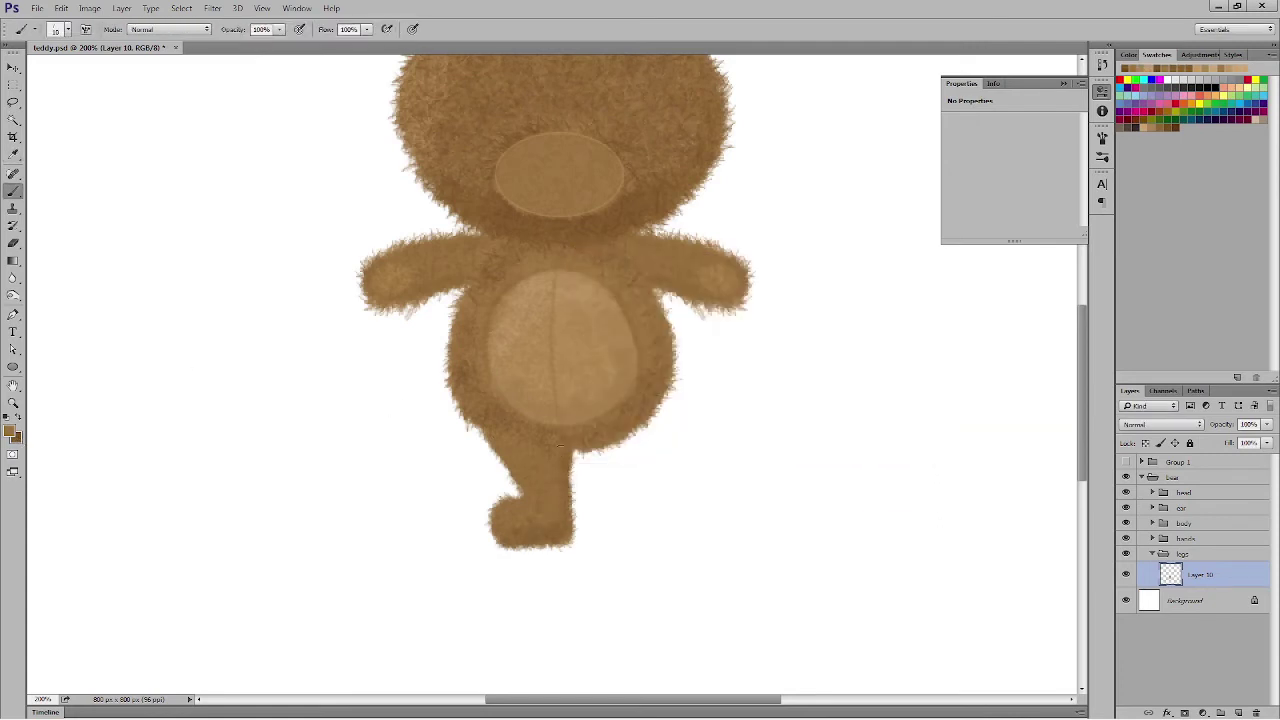
drag(537, 458, 553, 505)
Step: Show the sketch group and erase the excess fur around the leg and foot to match the outline
key(e)
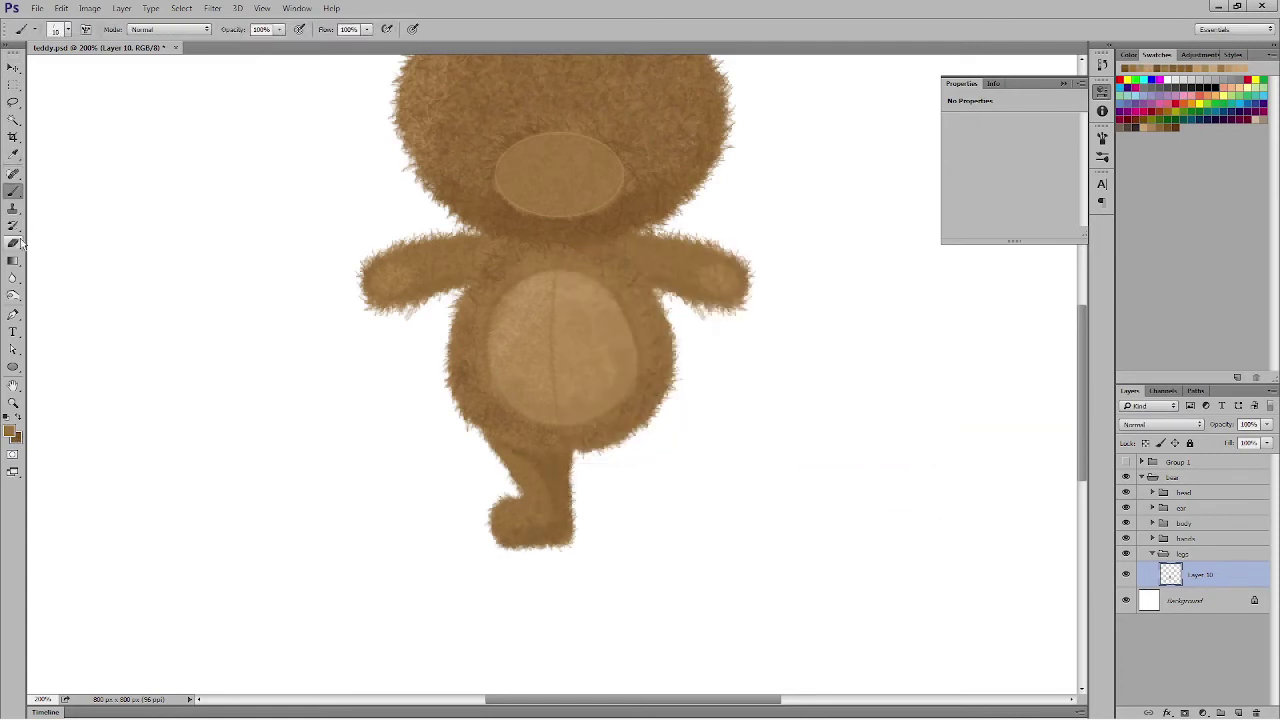
mouse_move(486, 440)
mouse_down()
mouse_move(522, 502)
mouse_move(490, 520)
mouse_move(570, 545)
mouse_move(575, 477)
mouse_up()
click(1126, 462)
mouse_move(514, 543)
mouse_down()
mouse_move(494, 524)
mouse_move(571, 490)
mouse_up()
Step: Choose a lighter brown foreground, repaint the leg and foot edges along the sketch and hide the sketch group
key(b)
click(9, 431)
click(676, 335)
click(902, 271)
click(9, 431)
click(902, 271)
mouse_move(504, 454)
mouse_down()
mouse_move(532, 466)
mouse_move(565, 530)
mouse_move(534, 541)
mouse_up()
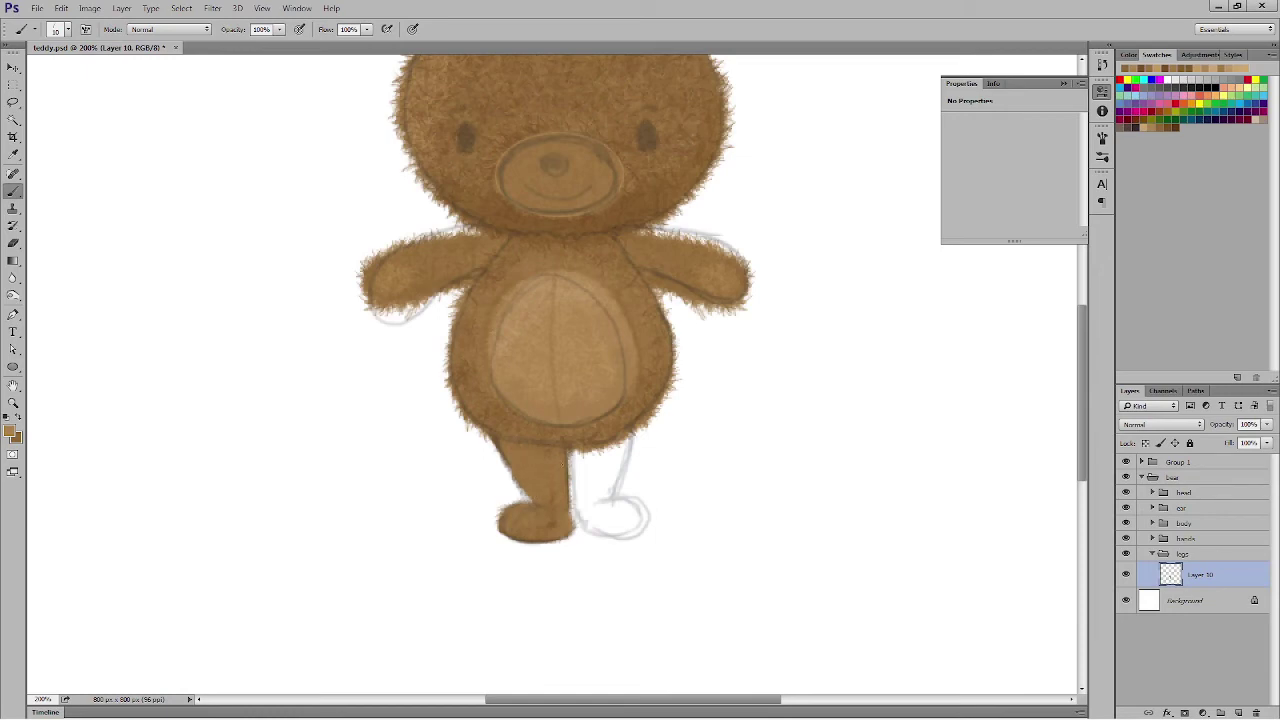
drag(572, 522, 570, 460)
click(1126, 461)
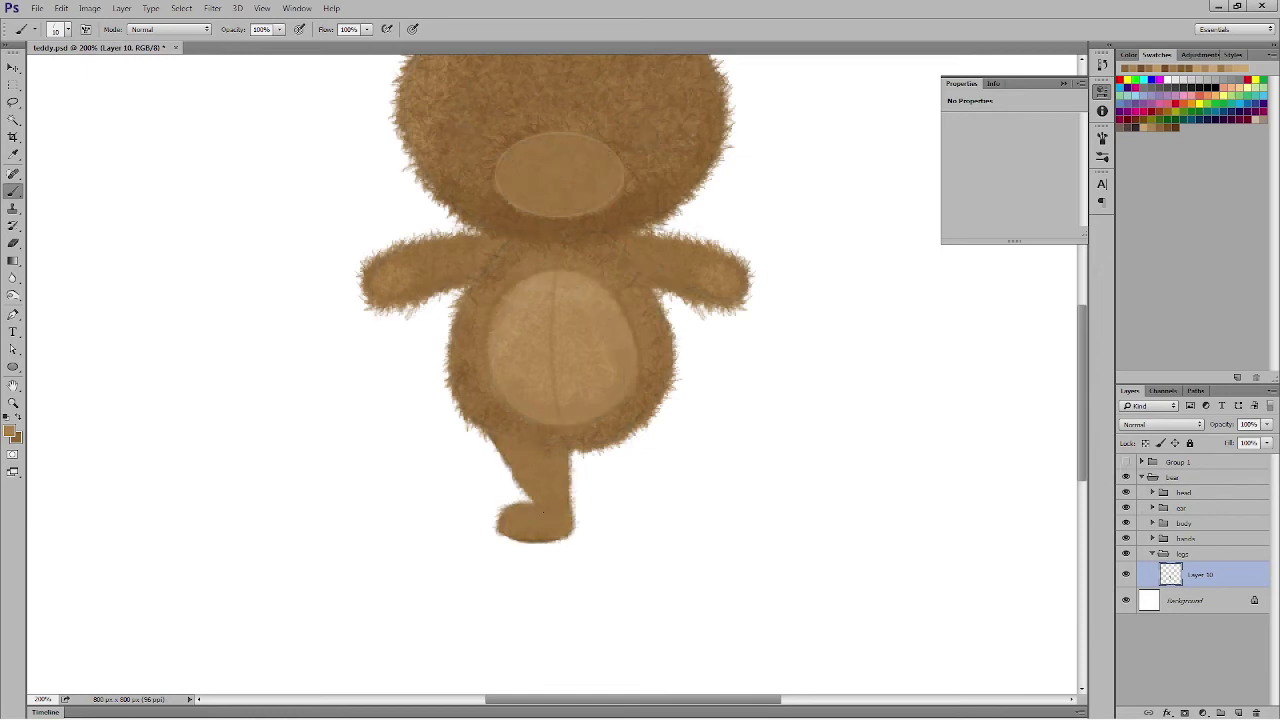
Step: Choose darker foreground and background browns and brush fur shading along the foot's sole and the leg's inner edge
click(9, 431)
click(889, 277)
click(9, 431)
click(726, 343)
click(889, 277)
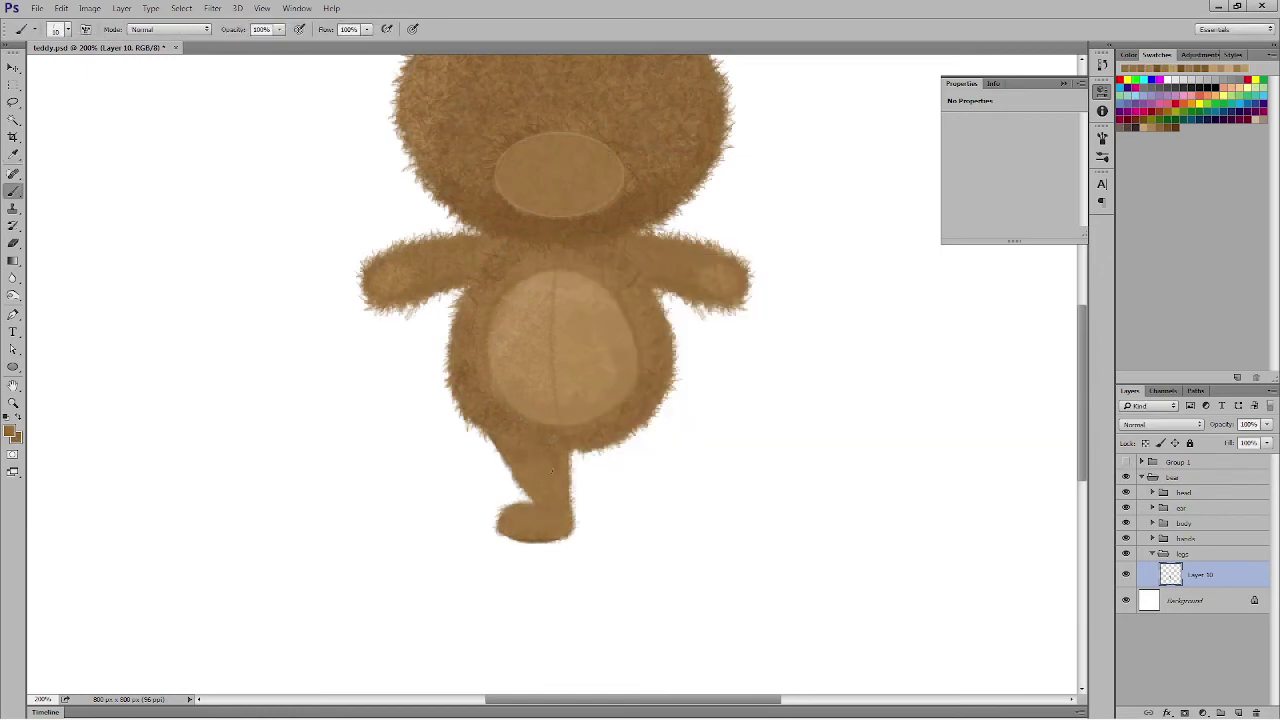
click(16, 438)
click(714, 371)
click(889, 277)
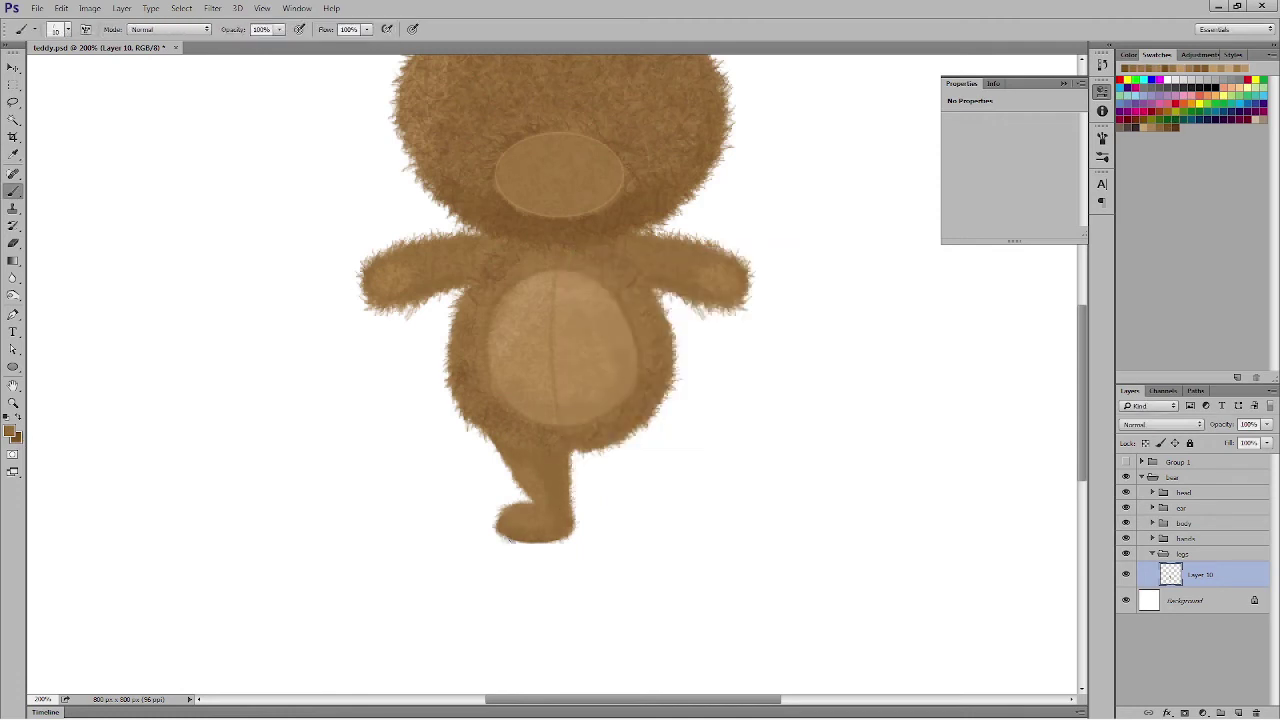
drag(506, 537, 558, 542)
drag(572, 494, 571, 455)
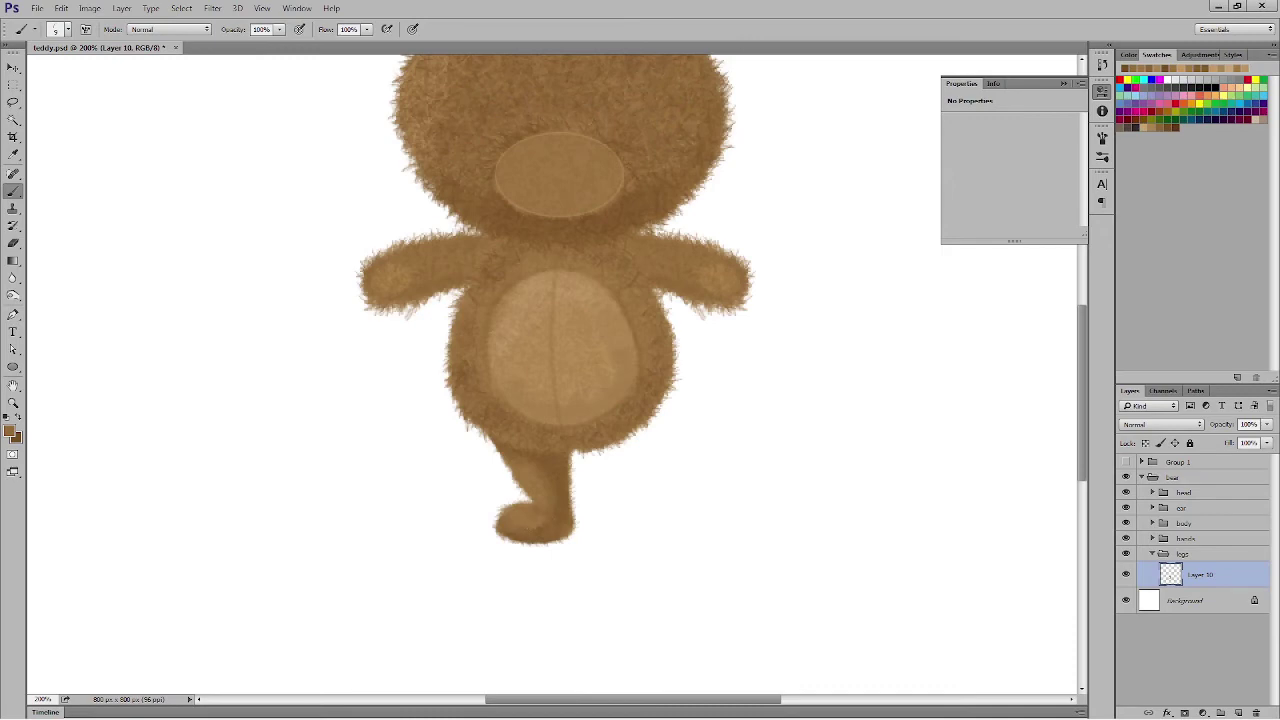
Step: Pick a light tan foreground and paint a highlight on top of the foot with a 3 px soft round brush at 30% opacity
drag(509, 522, 539, 521)
click(16, 437)
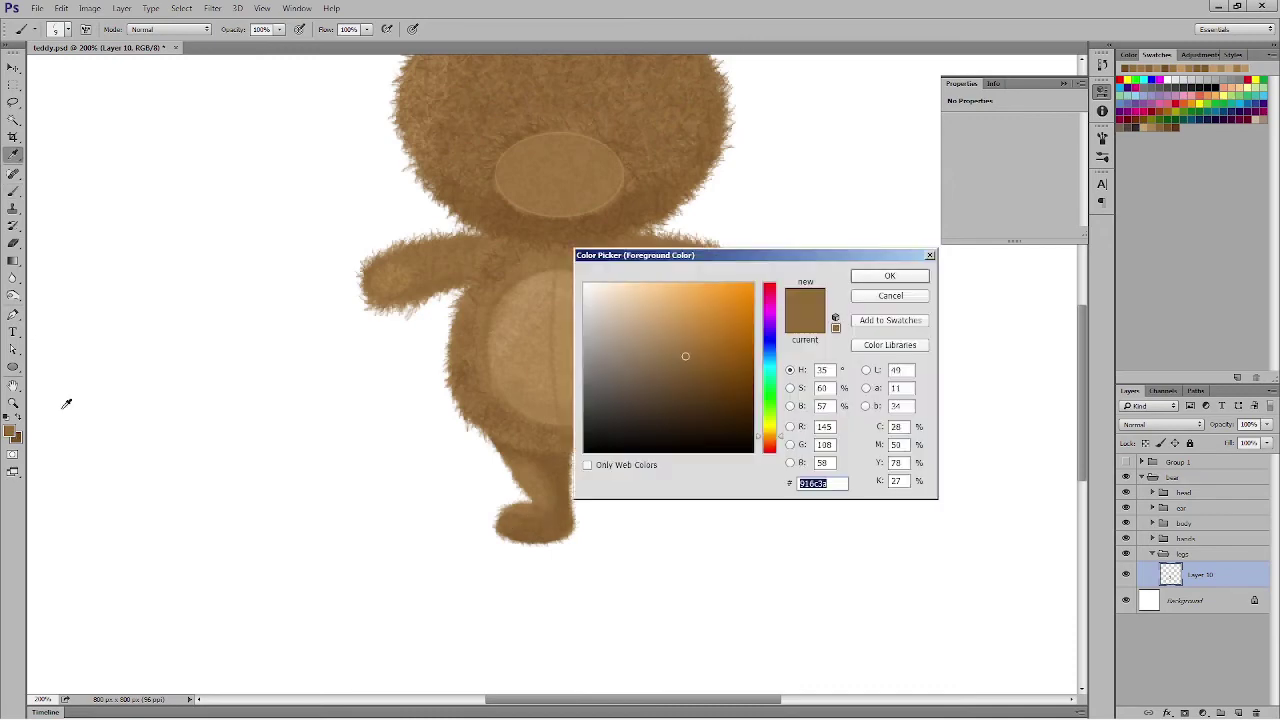
key(Return)
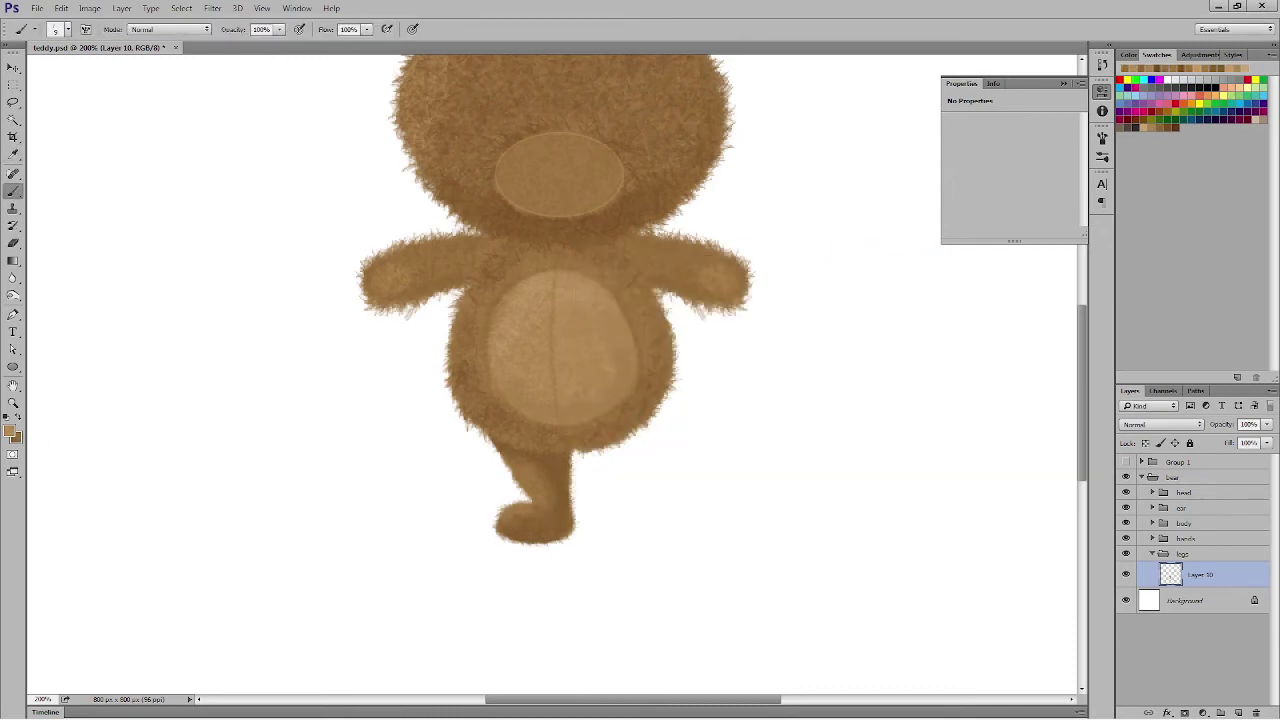
right_click(13, 191)
click(68, 29)
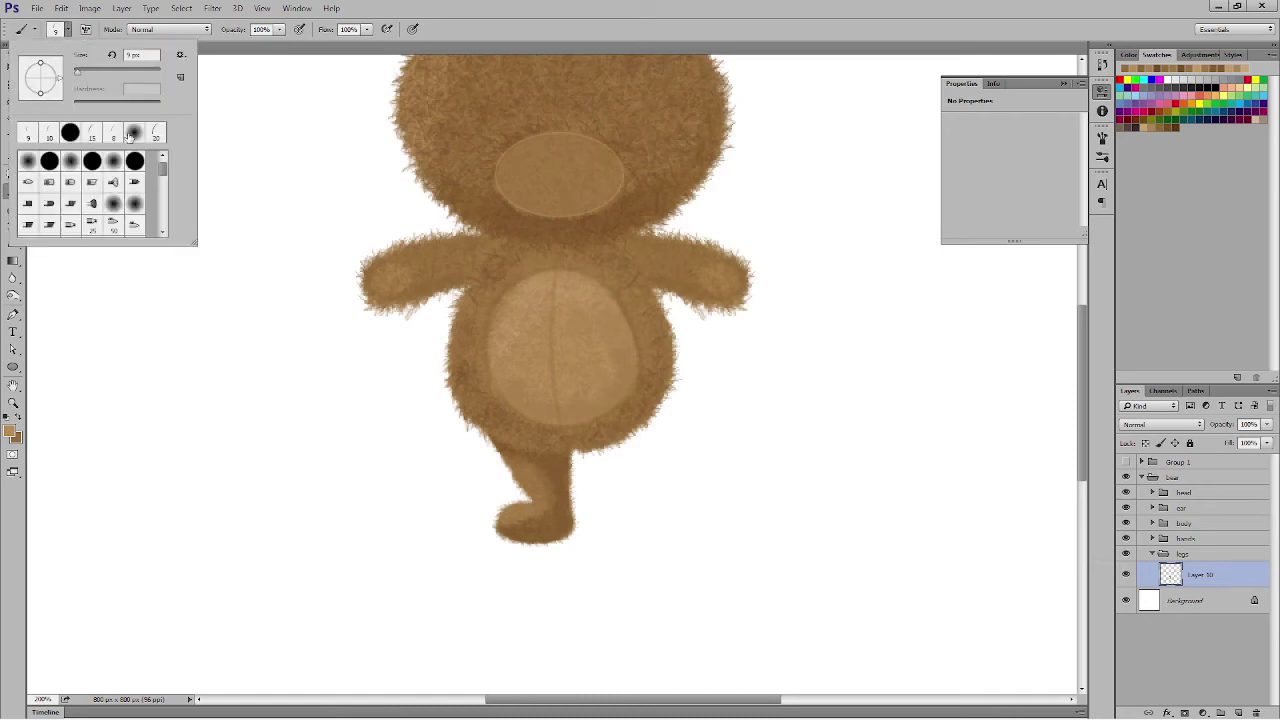
double_click(126, 133)
key(ctrl+plus)
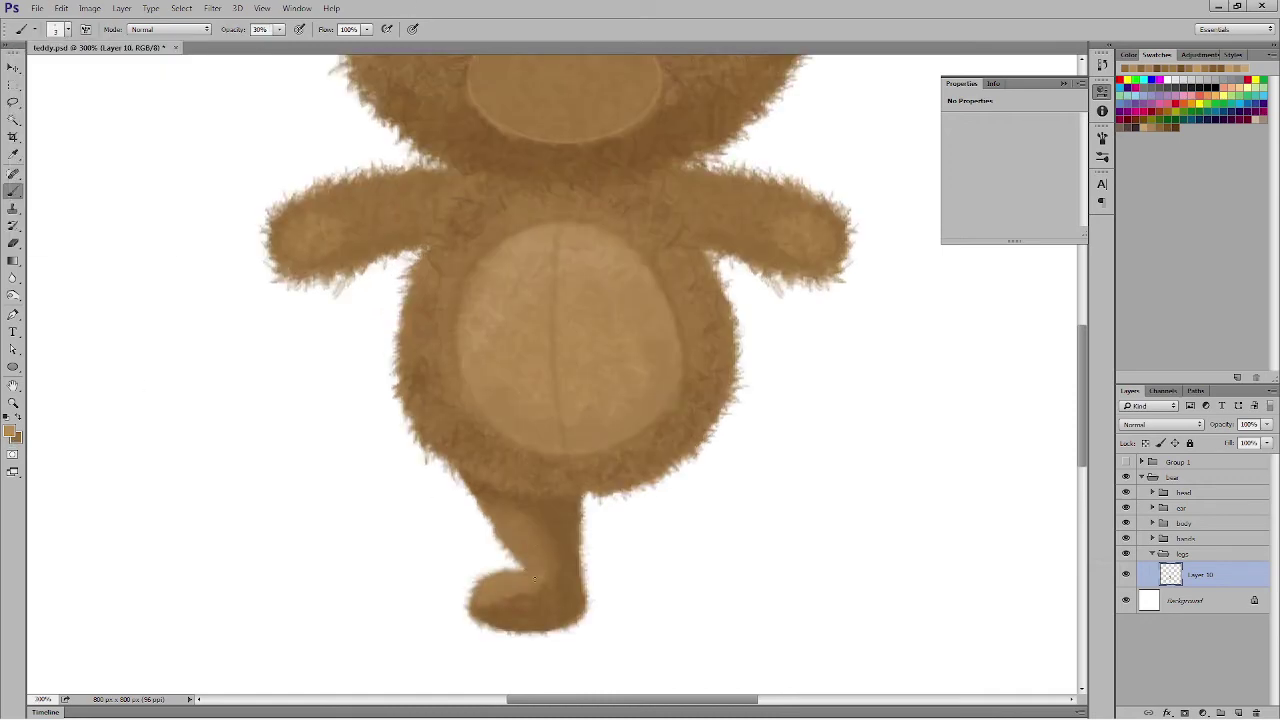
key(ctrl+minus)
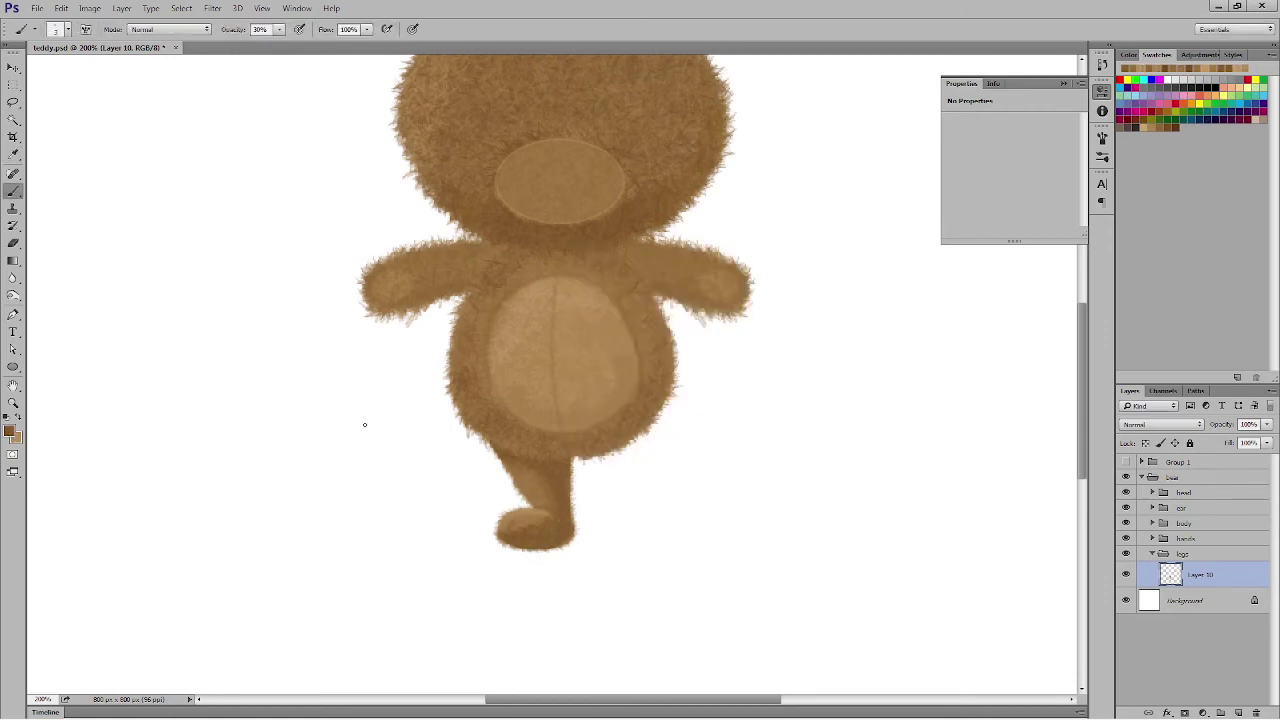
Step: Save the document and erase the stray fur along the foot's sole to leave a smooth edge
key(v)
key(ctrl+minus)
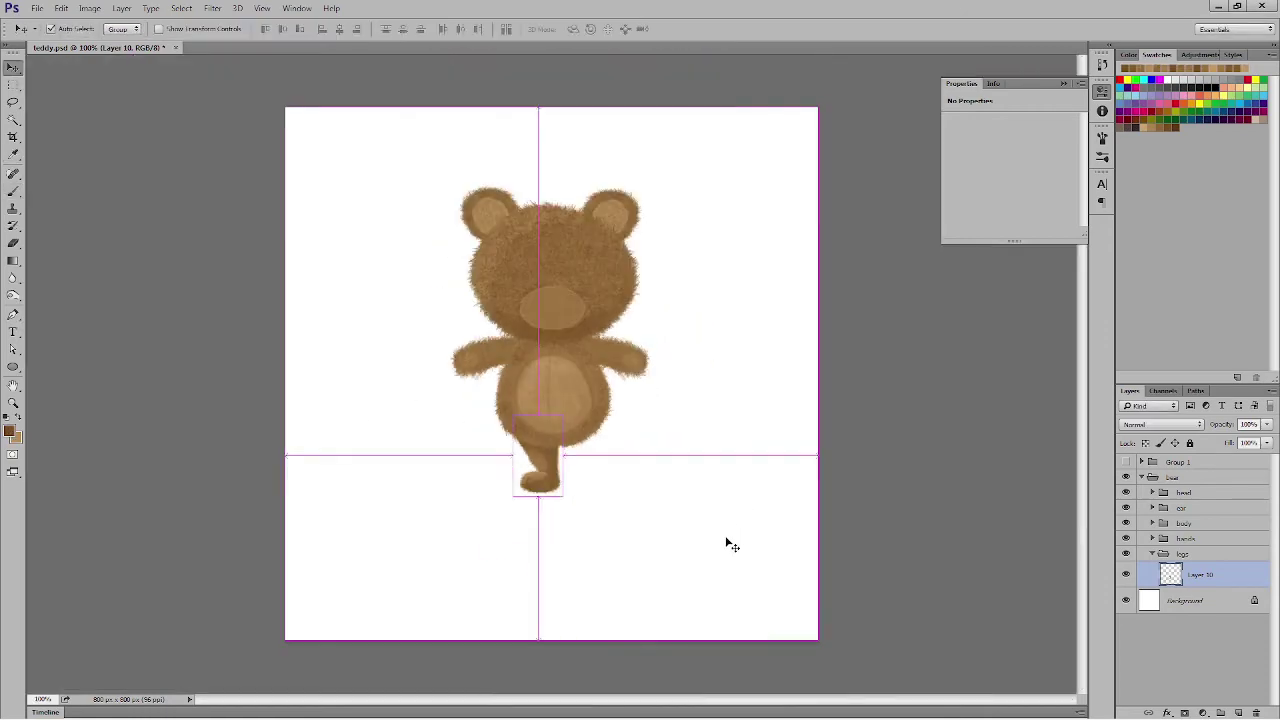
key(ctrl+s)
key(ctrl+plus)
key(ctrl+plus)
key(ctrl+plus)
scroll(691, 374, down, 8)
key(e)
drag(635, 374, 517, 369)
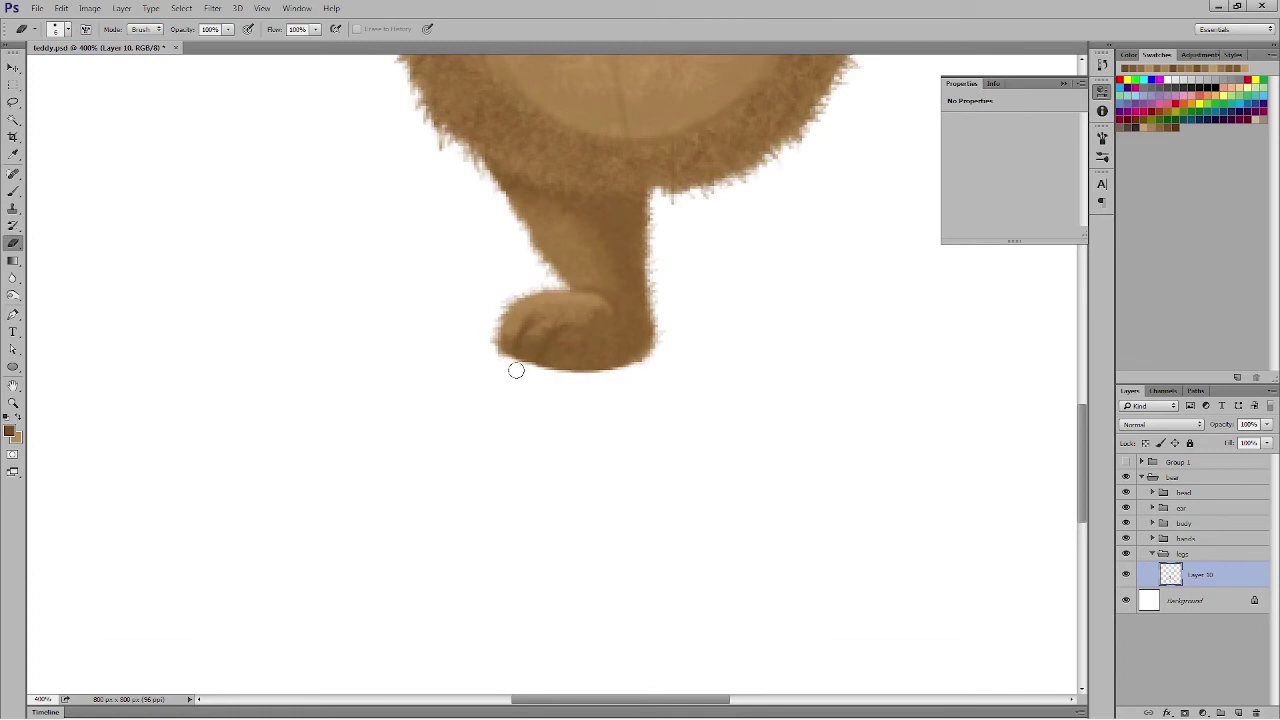
Step: Try a horizontally flipped copy of Layer 10 as the second leg, and delete the copy
key(v)
key(ctrl+minus)
key(ctrl+minus)
key(ctrl+minus)
drag(1200, 575, 1238, 713)
click(61, 8)
mouse_move(77, 257)
click(266, 388)
drag(540, 472, 608, 488)
click(1256, 713)
click(612, 268)
Step: Hide the body group, switch back to the fur brush and paint brown fur over the leg's ragged upper end
click(1126, 524)
key(ctrl+plus)
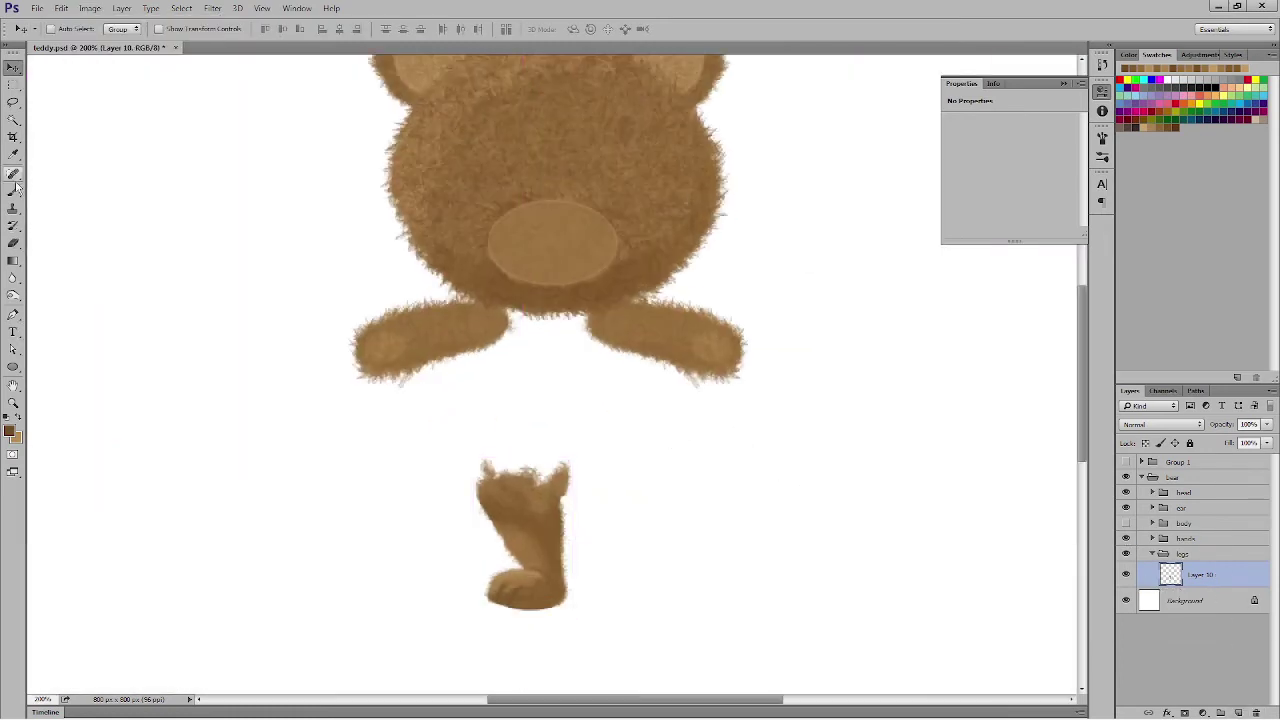
key(b)
click(65, 29)
click(113, 133)
click(354, 12)
click(9, 431)
click(1162, 127)
click(890, 276)
mouse_move(490, 480)
mouse_down()
mouse_move(544, 455)
mouse_move(545, 493)
mouse_move(511, 473)
mouse_up()
Step: Sample a background brown from the leg and blend dark brown fur into the rounded upper end
click(9, 431)
click(890, 276)
click(17, 439)
click(561, 510)
click(890, 276)
click(9, 431)
click(890, 276)
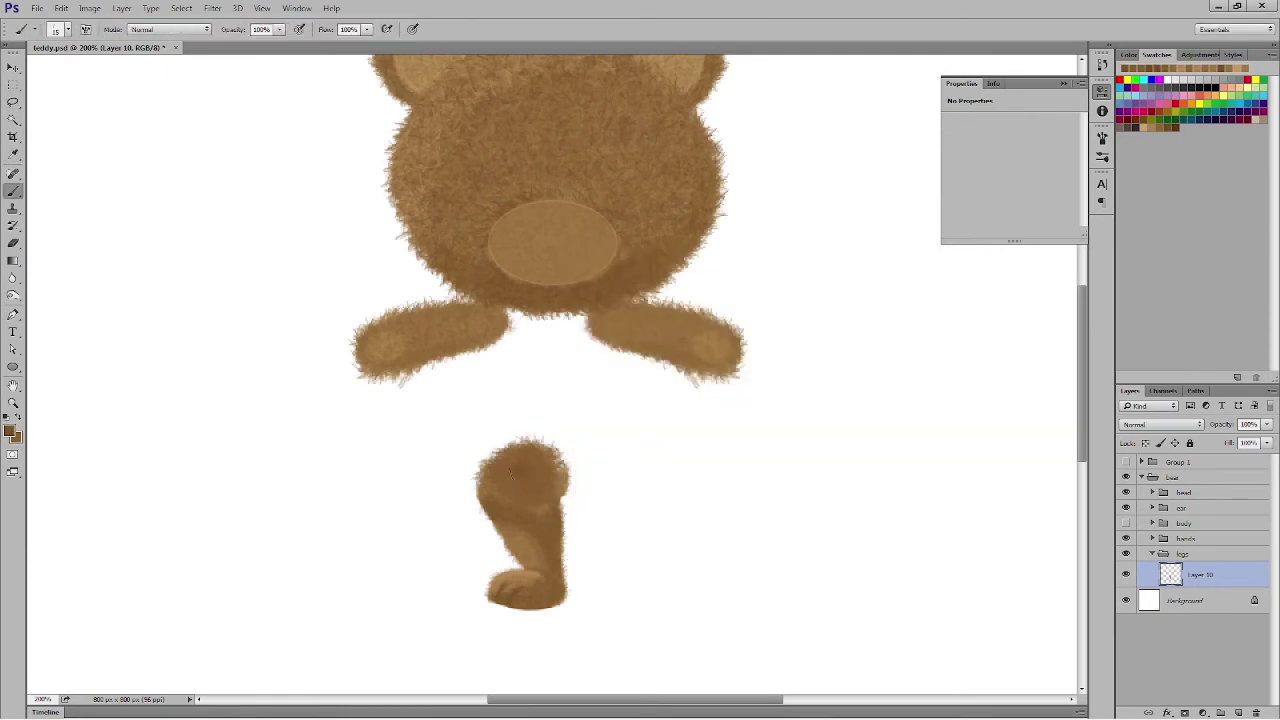
Step: Show the body group, duplicate Layer 10, flip the copy horizontally and move it beside the first leg
click(13, 68)
click(1126, 523)
drag(1204, 576, 1239, 710)
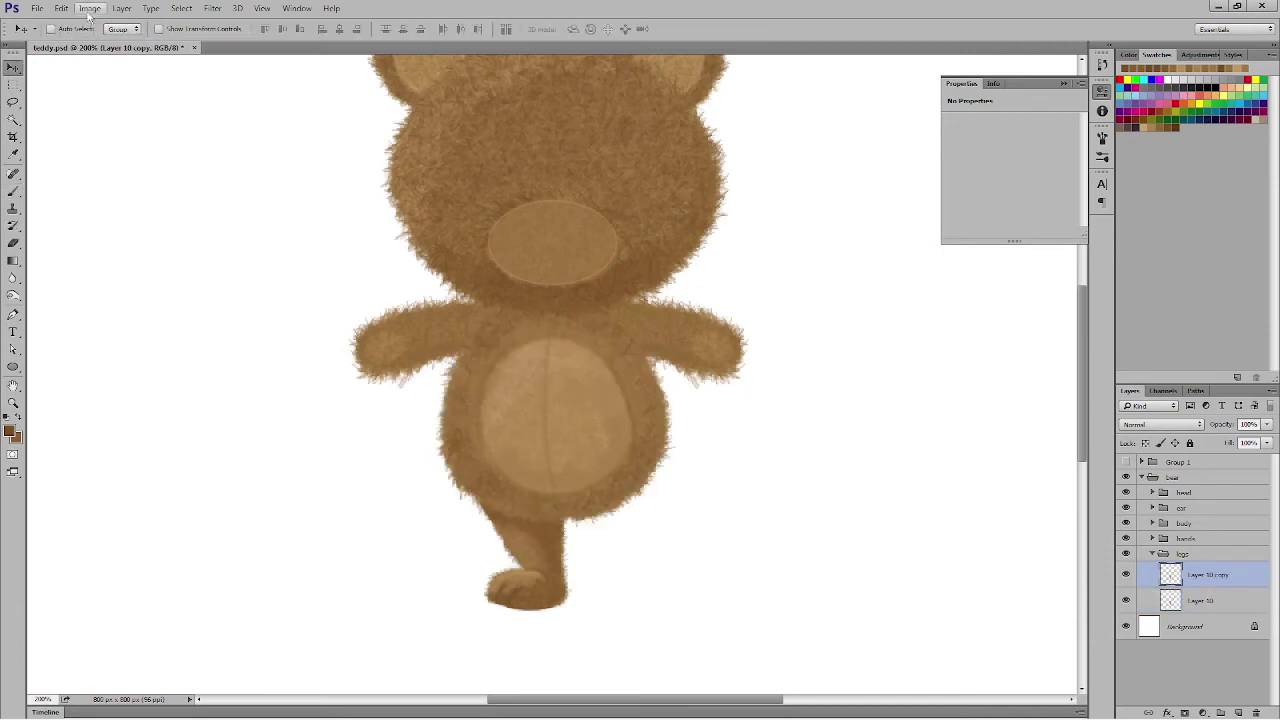
click(61, 8)
mouse_move(85, 258)
click(265, 395)
drag(536, 566, 610, 581)
Step: Skew the copied leg outward horizontally by about 4.5° and move it slightly closer to the first leg
key(ctrl+t)
drag(600, 624, 614, 624)
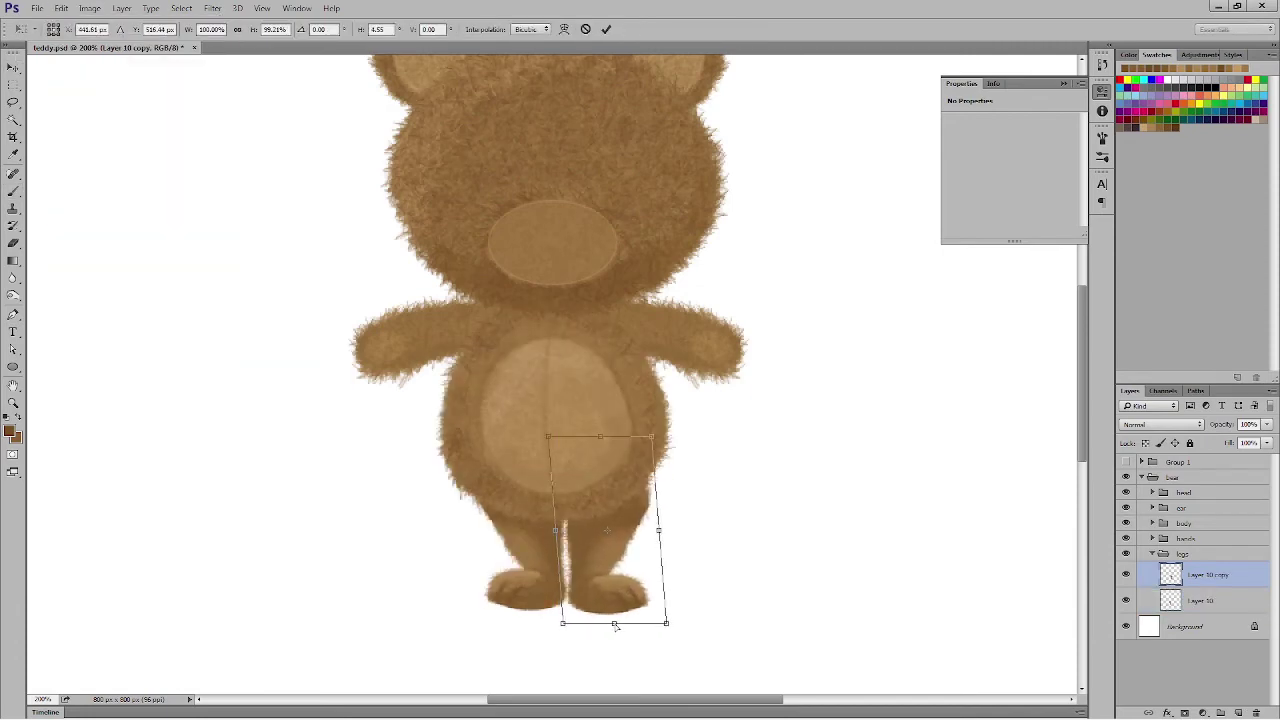
key(Return)
drag(630, 579, 618, 581)
Step: Skew the original leg on Layer 10 horizontally by about -3.5° and nudge it level with the other leg
click(1200, 601)
key(ctrl+t)
drag(510, 614, 497, 614)
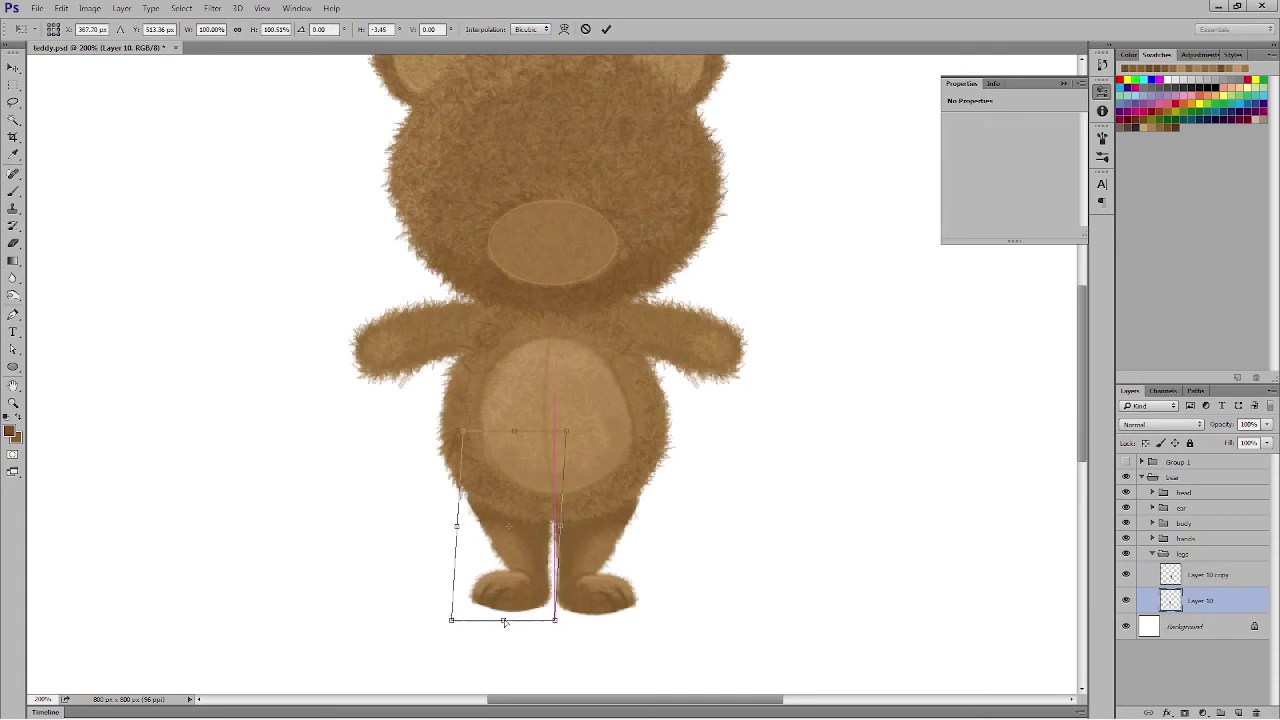
key(Return)
key(Down)
key(Right)
key(Up)
key(Up)
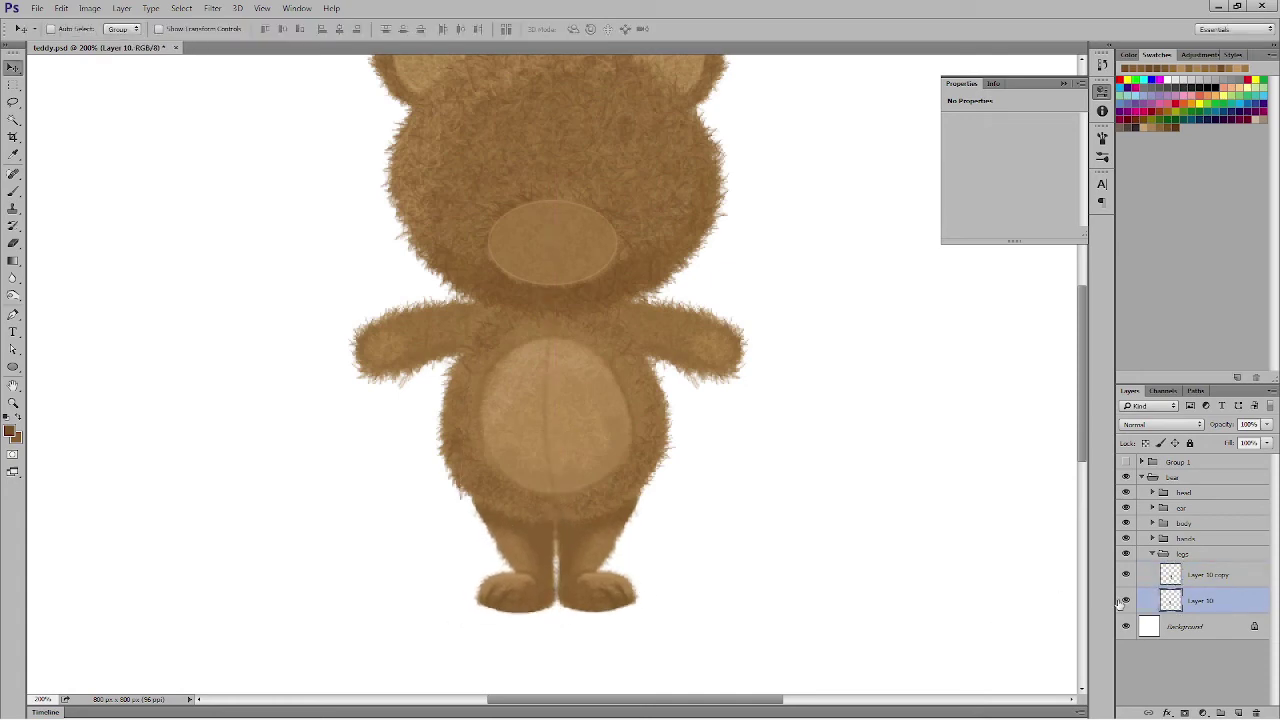
Step: Check the whole bear by toggling the sketch, legs, body and ear groups off and on
key(ctrl+minus)
click(1126, 461)
click(1127, 461)
click(1127, 554)
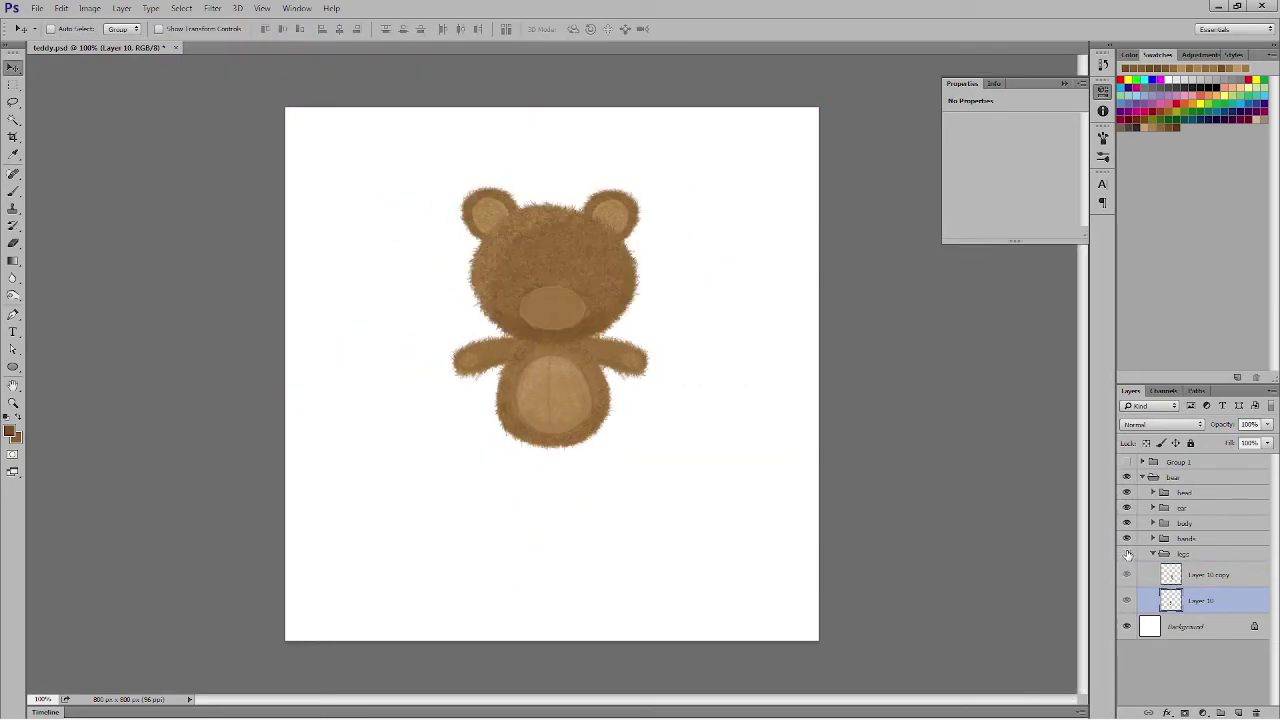
click(1127, 554)
click(1153, 554)
click(1127, 524)
click(1127, 524)
click(1127, 508)
click(1127, 508)
Step: Add a new layer at the top of the head group and set the Ellipse tool to draw in Pixels mode
click(1152, 492)
click(1200, 513)
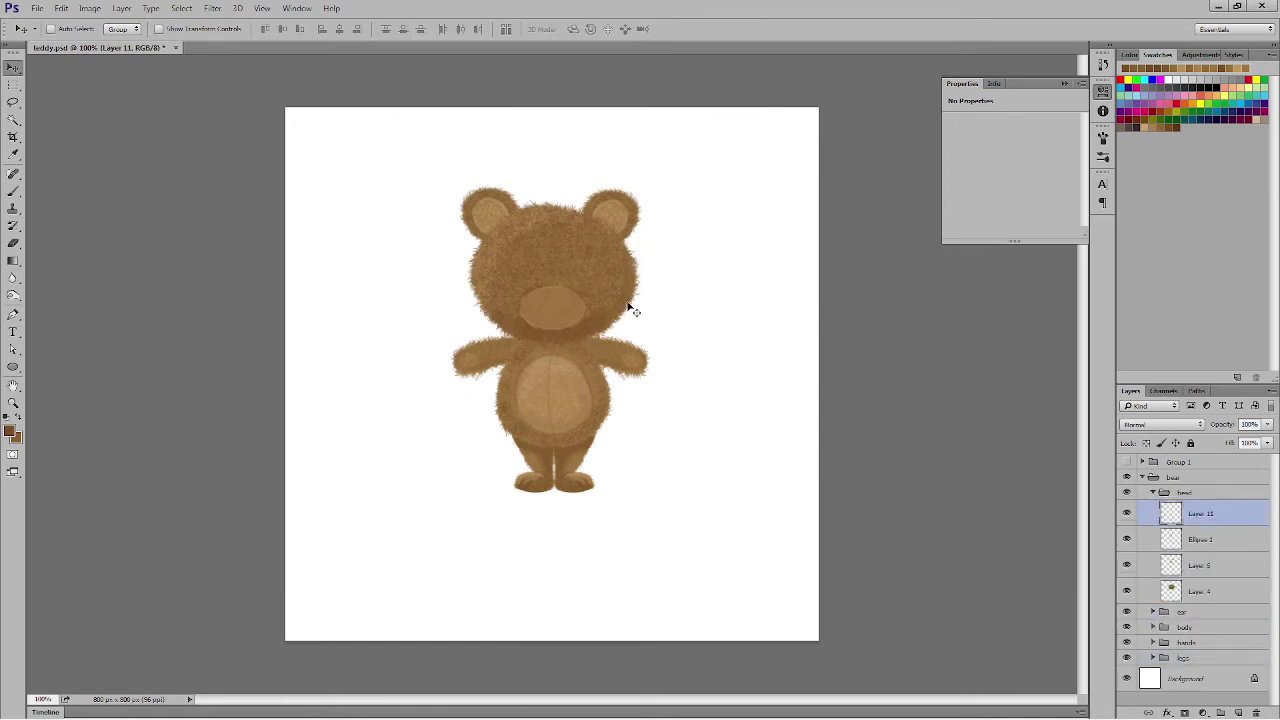
key(ctrl+plus)
click(13, 367)
click(68, 29)
click(66, 61)
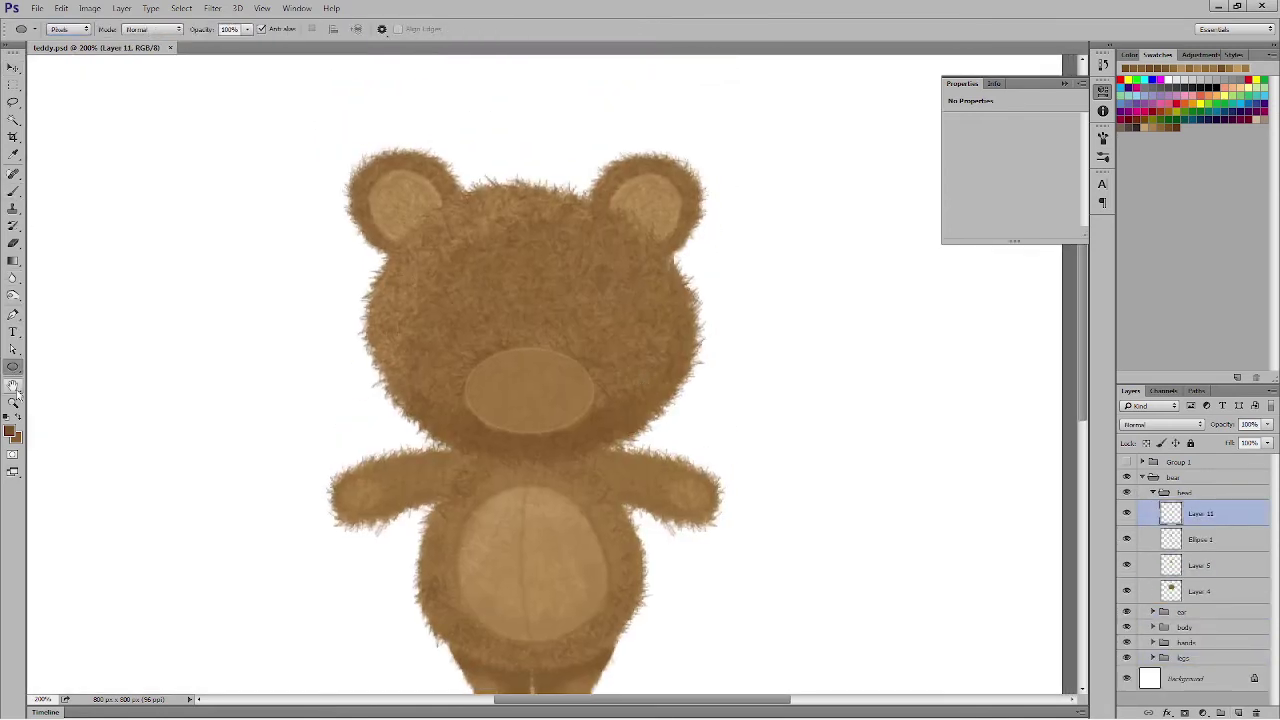
Step: Choose a near-black foreground colour, show the sketch group and draw an oval over the first sketched eye
click(9, 431)
click(660, 425)
click(896, 273)
click(1127, 462)
drag(424, 339, 451, 368)
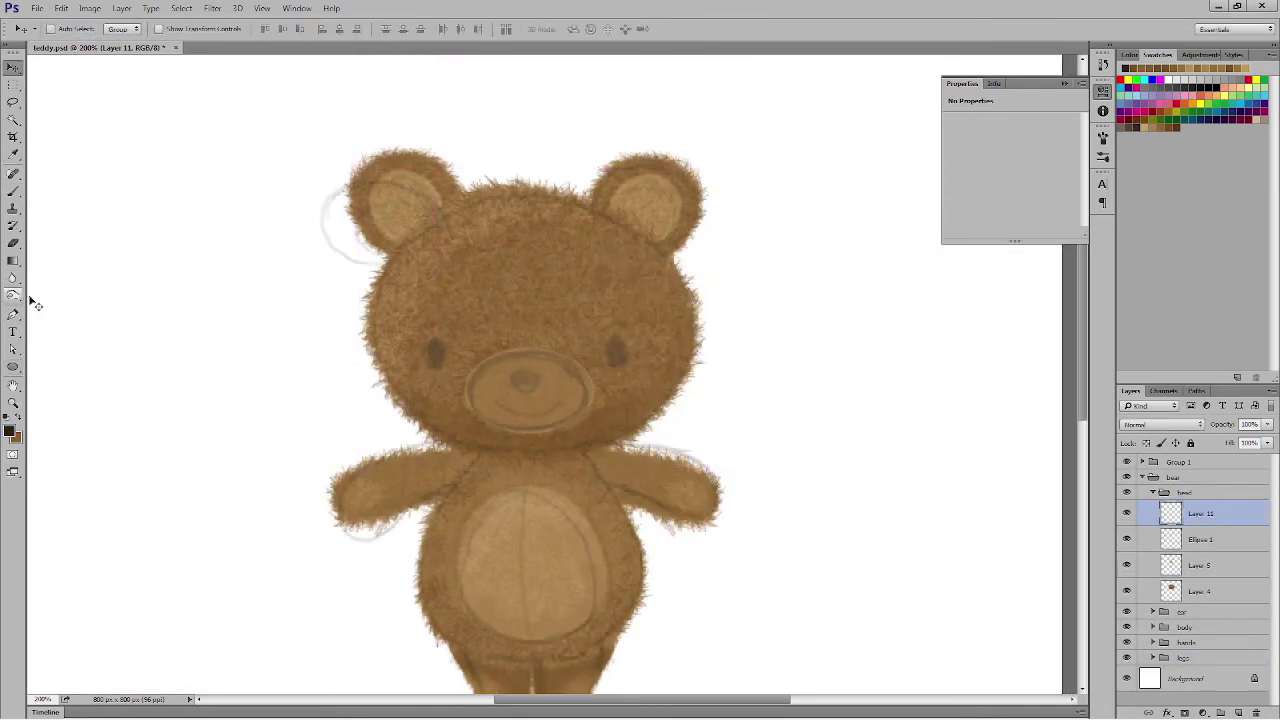
Step: Place a copy of the eye over the other sketched eye and compare the face with the sketch hidden
click(14, 68)
drag(441, 356, 622, 358)
click(1127, 462)
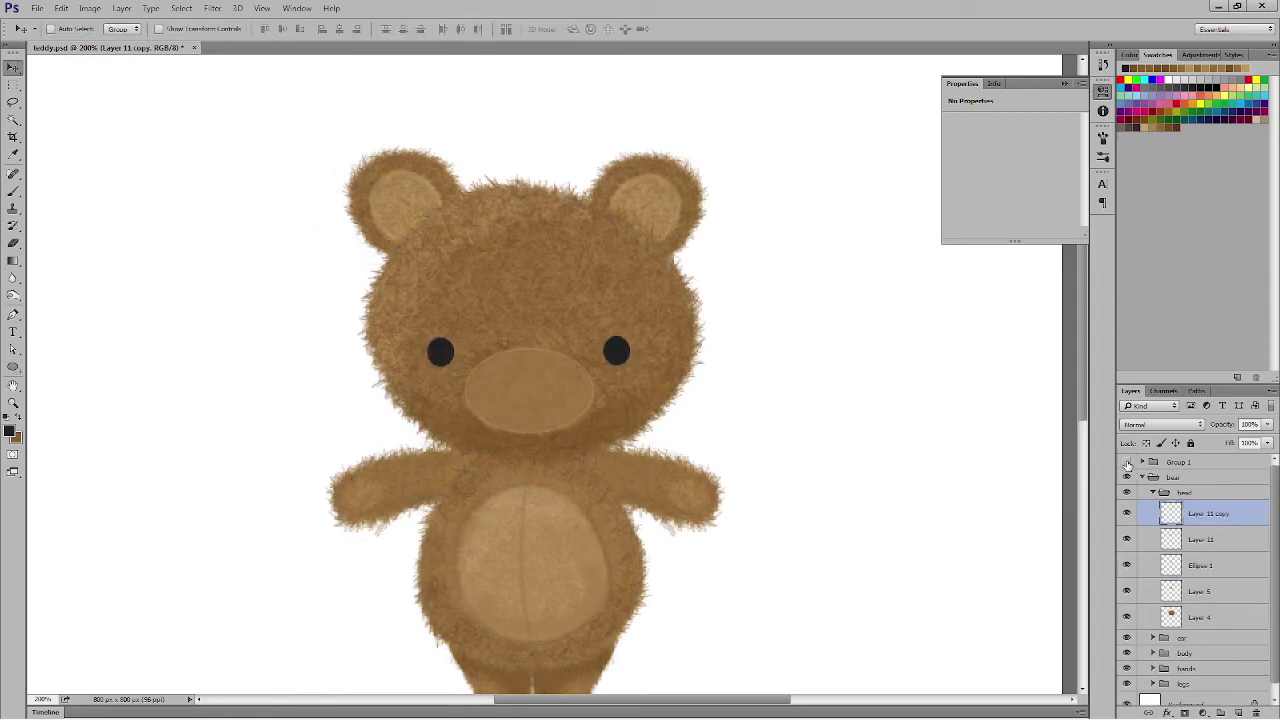
click(1127, 462)
Step: Rename Layer 11 as eyes and delete the copied eye layer
double_click(1210, 542)
text(eyes)
click(1194, 514)
double_click(1217, 515)
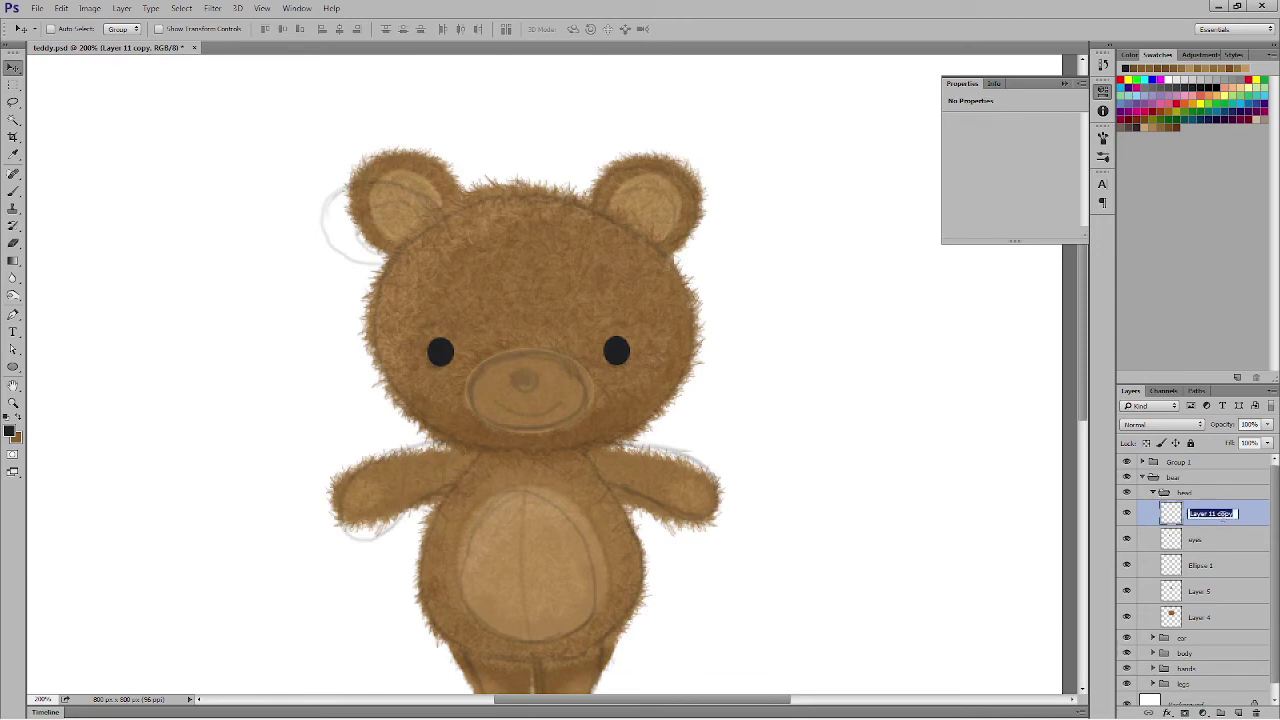
text(eyes)
key(Return)
click(1256, 713)
click(612, 274)
Step: Lock the transparent pixels of the eyes layer and refill the eye with black
click(1147, 443)
click(9, 430)
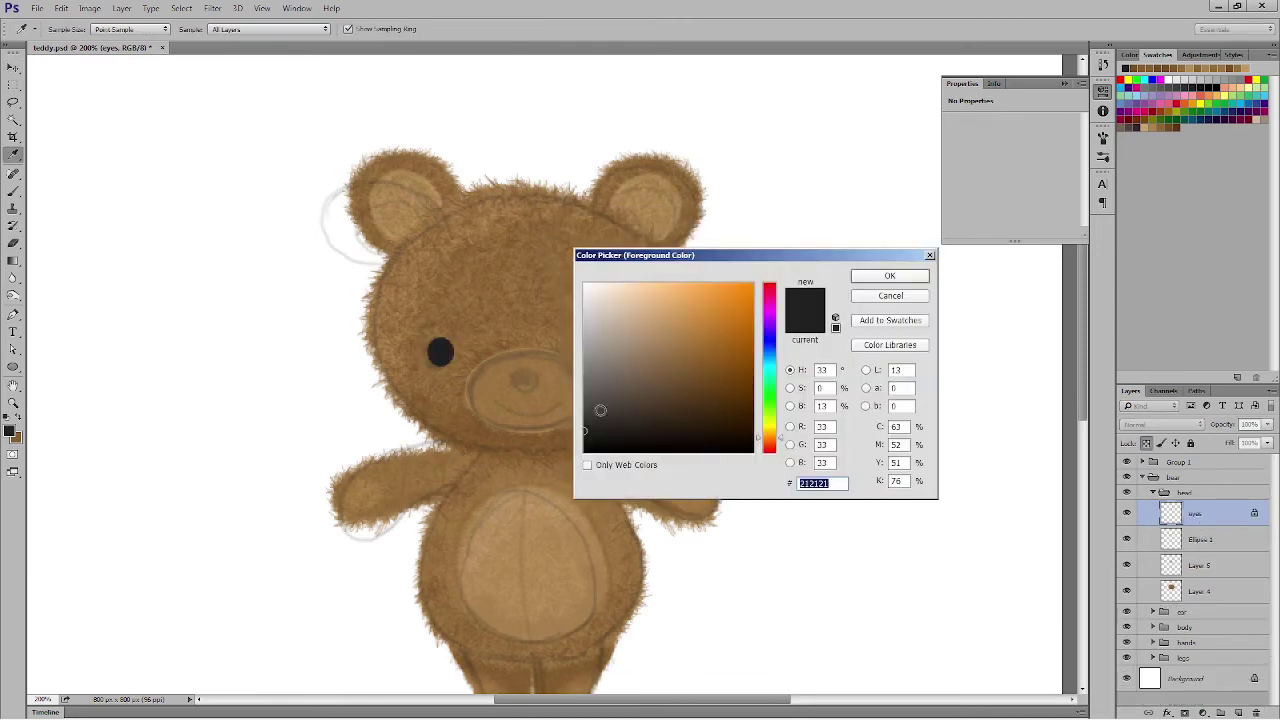
click(586, 450)
click(889, 277)
key(alt+BackSpace)
Step: Choose white as the foreground colour and draw a small round highlight in the eye's upper part with the Ellipse tool
click(15, 193)
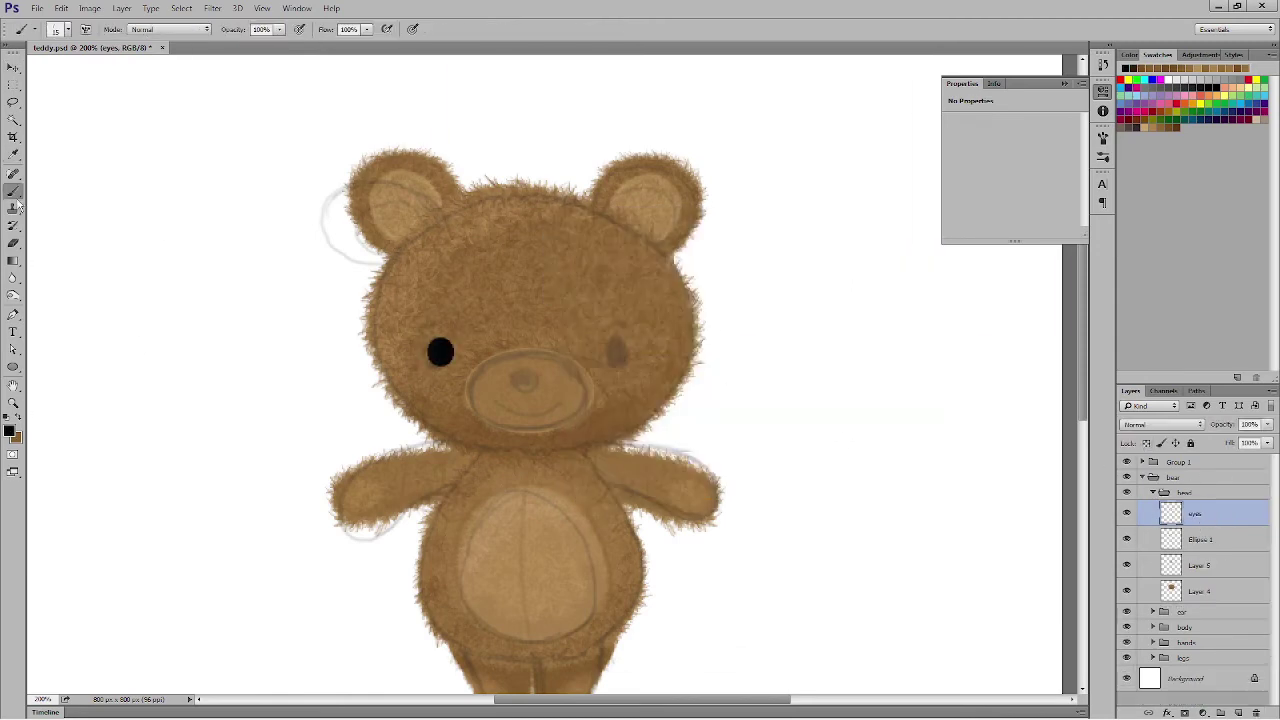
click(14, 367)
click(9, 430)
click(580, 273)
click(889, 277)
key(ctrl+plus)
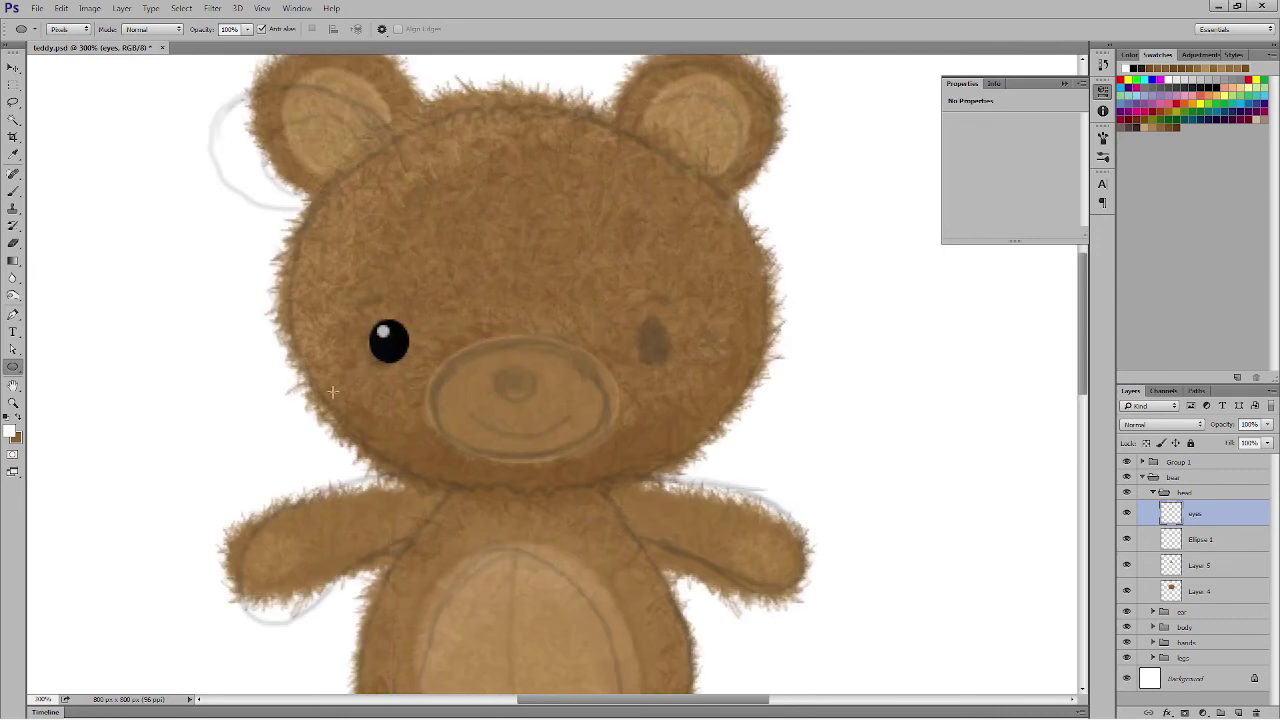
Step: Duplicate the eyes layer and move the copy level across to the other sketched eye
key(v)
key(ctrl+1)
drag(1239, 706, 1239, 706)
drag(508, 290, 600, 298)
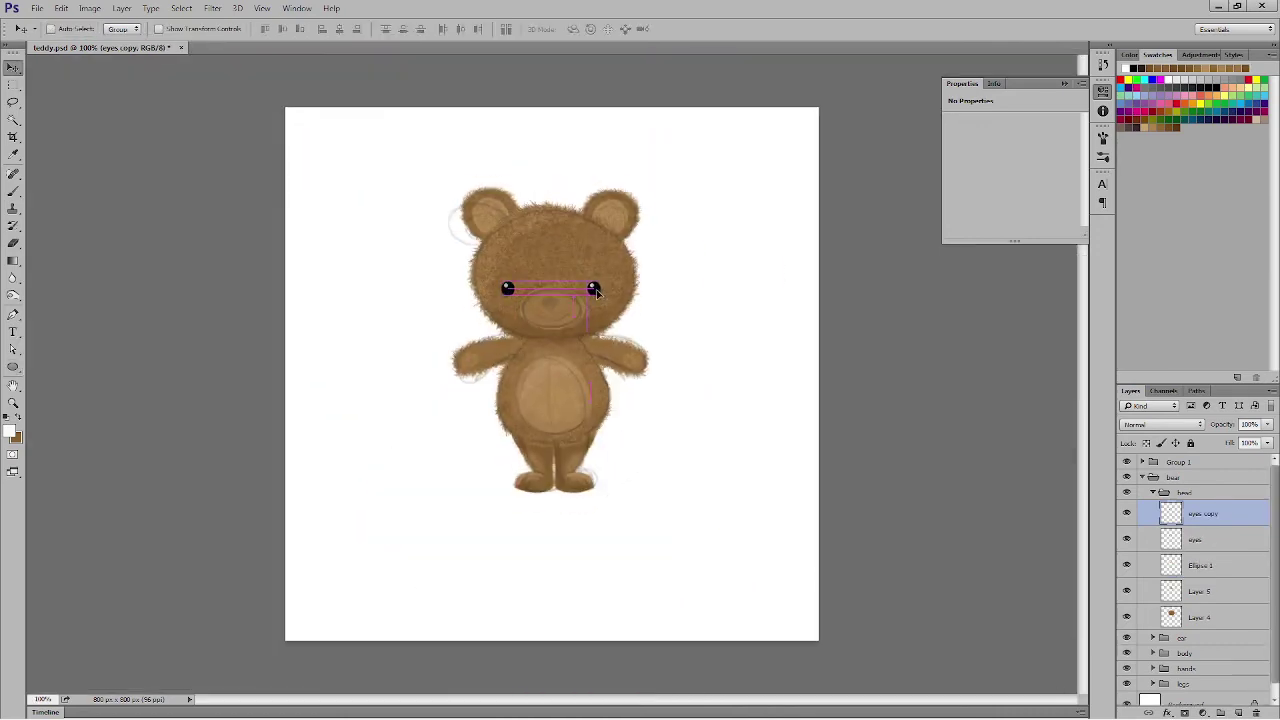
Step: Reset the colours to black and white and check the original eye with the eyes copy layer hidden and shown again
click(1127, 513)
click(1196, 539)
key(d)
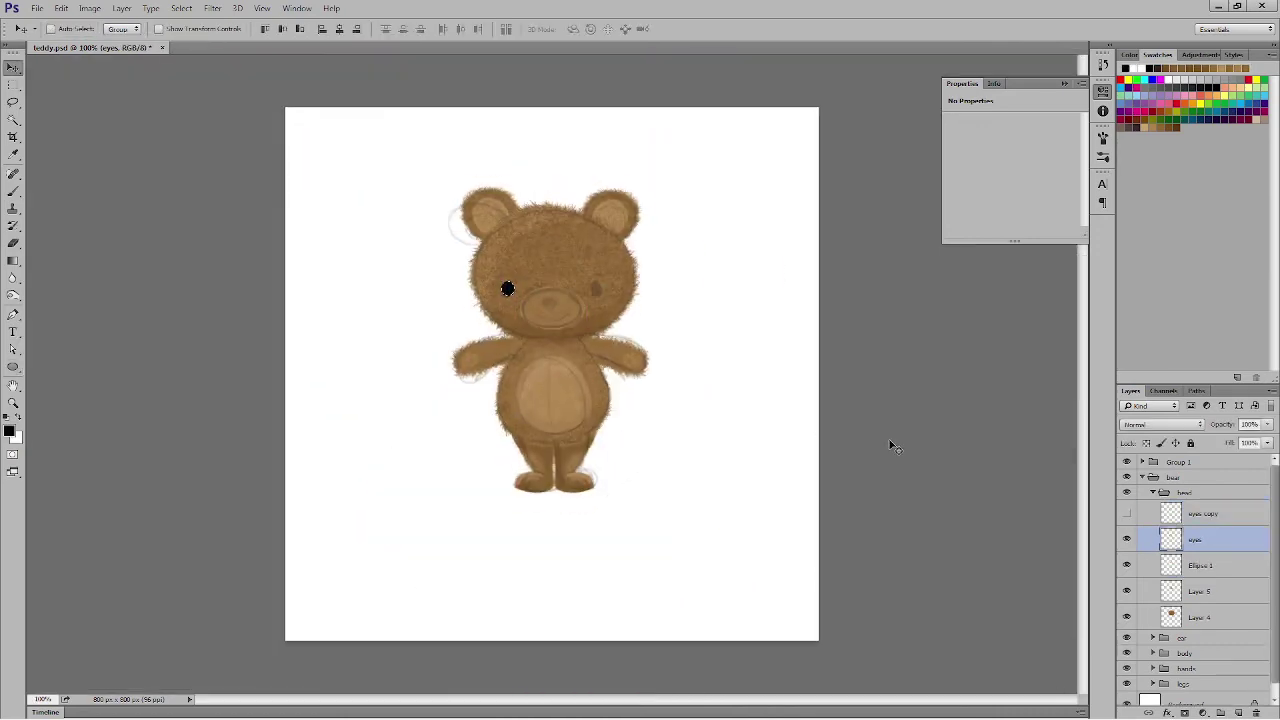
key(ctrl+plus)
click(1125, 512)
key(ctrl+minus)
key(ctrl+plus)
click(1203, 514)
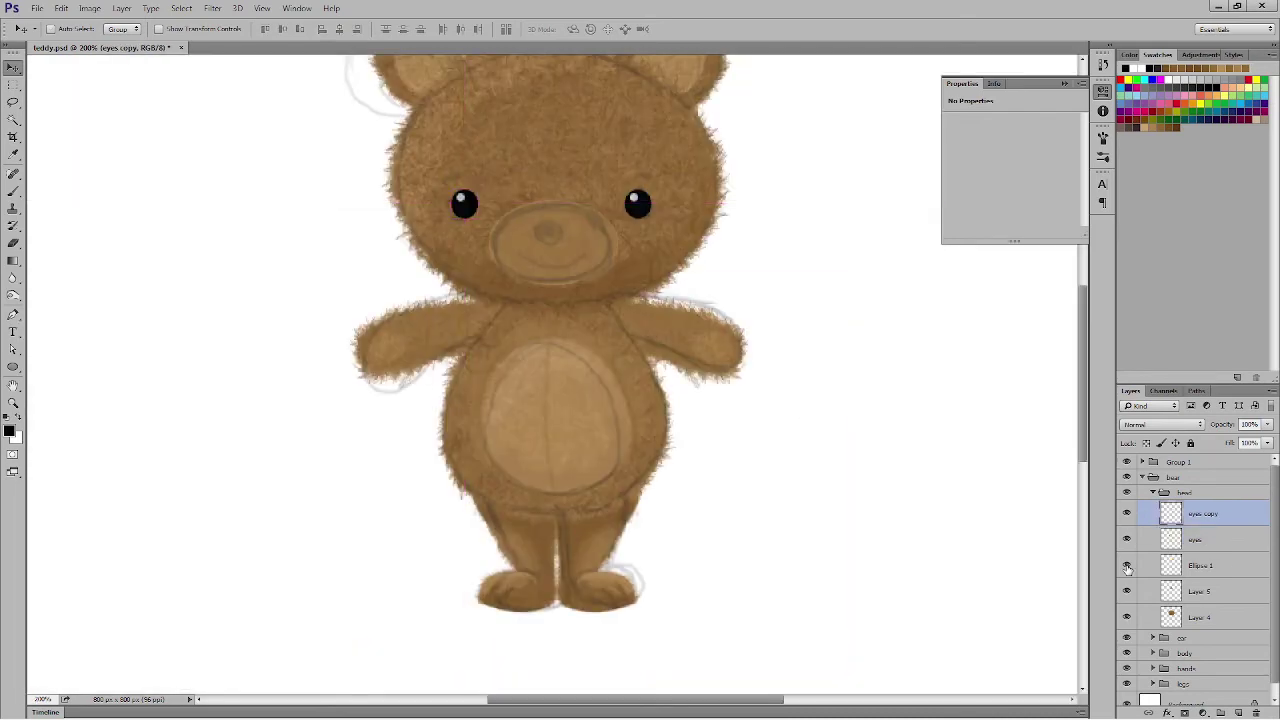
Step: Add a new layer above the eyes copy and choose a small brush for the eyebrows
click(1239, 712)
key(b)
click(50, 29)
click(48, 161)
click(9, 431)
key(Return)
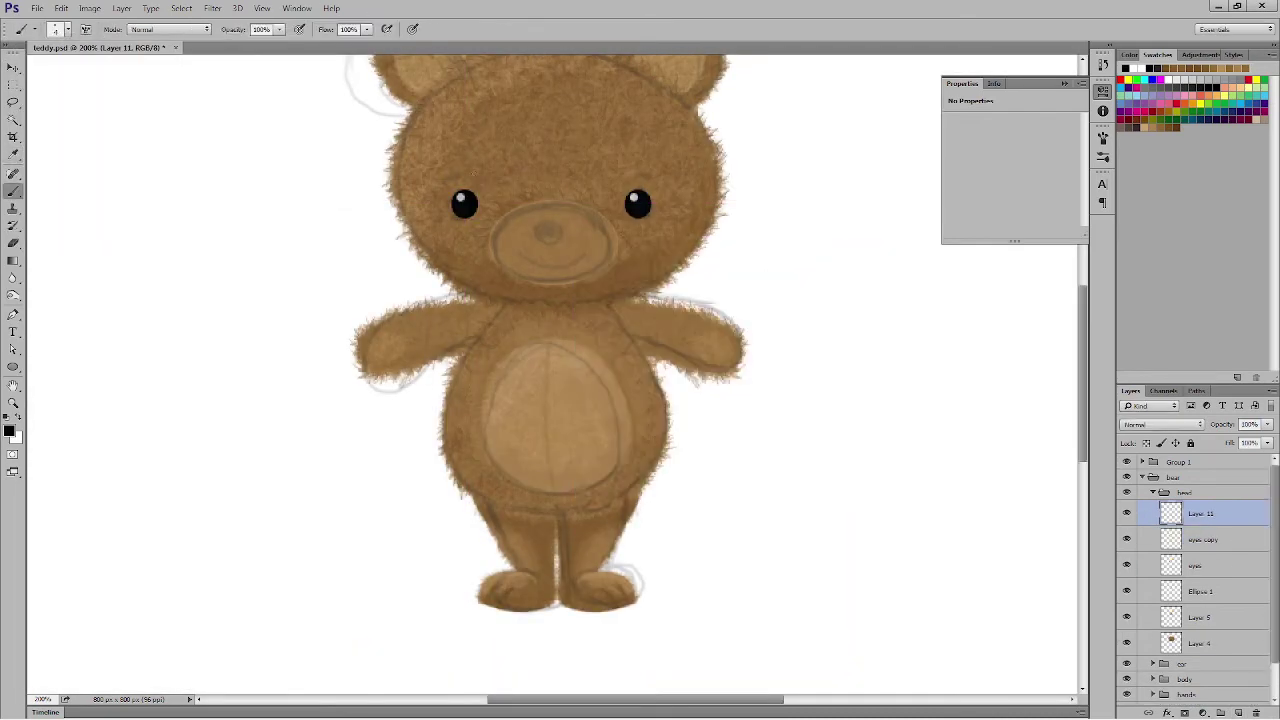
Step: Choose a very dark brown and paint a thin curved eyebrow above each eye, comparing the face with the sketch hidden
click(9, 431)
click(714, 393)
key(Return)
key(b)
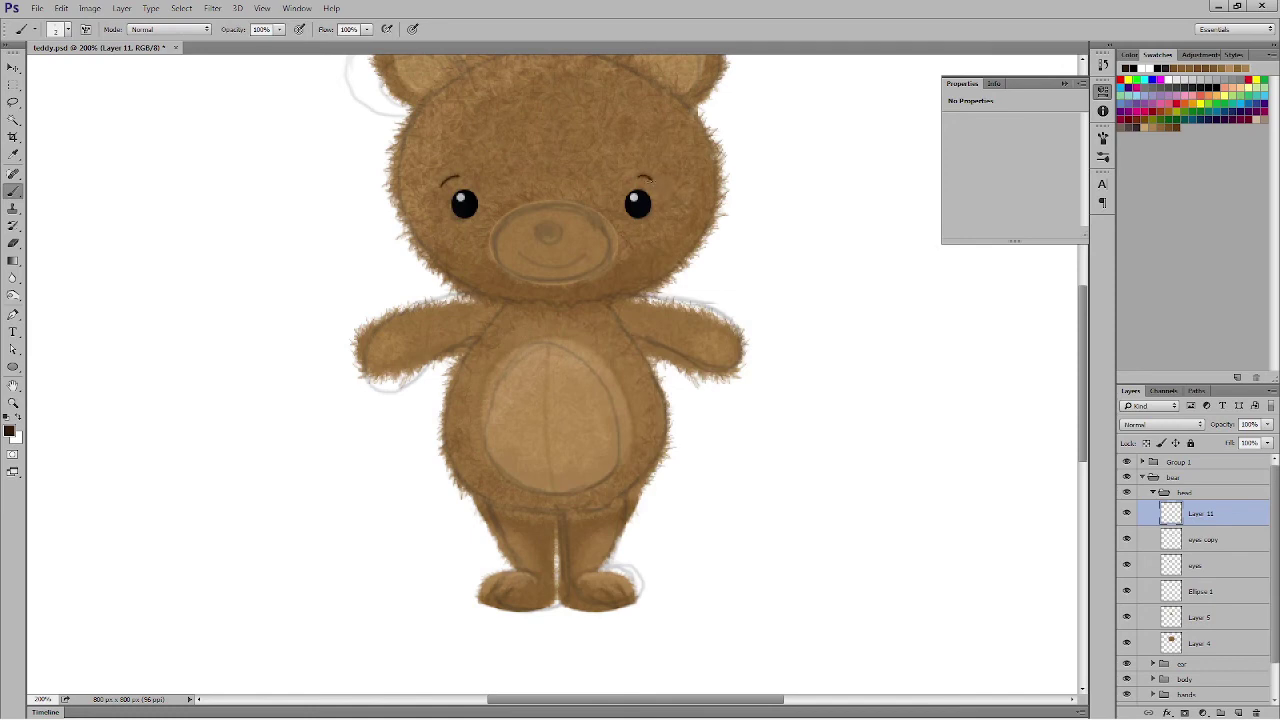
key(v)
key(ctrl+minus)
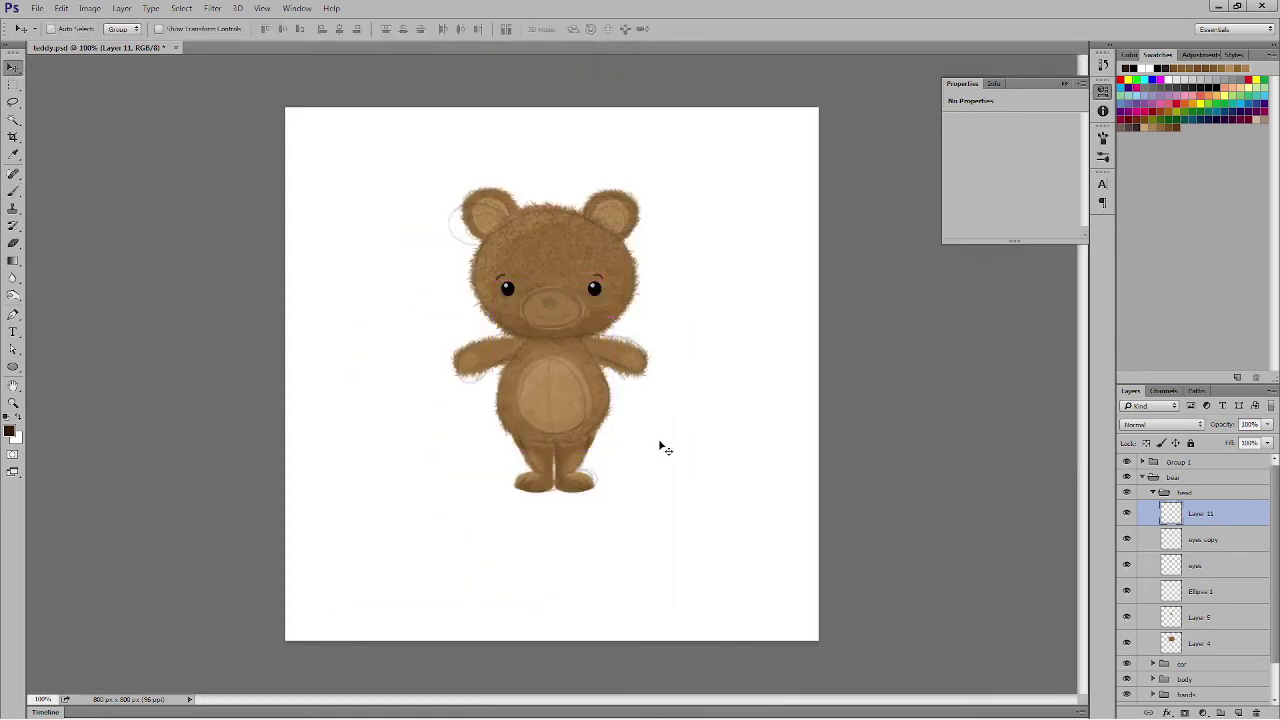
click(1127, 462)
click(1127, 462)
Step: Paint a black rounded-triangle nose with a small white highlight on a new layer and centre it on the muzzle
key(ctrl+shift+alt+n)
key(ctrl+plus)
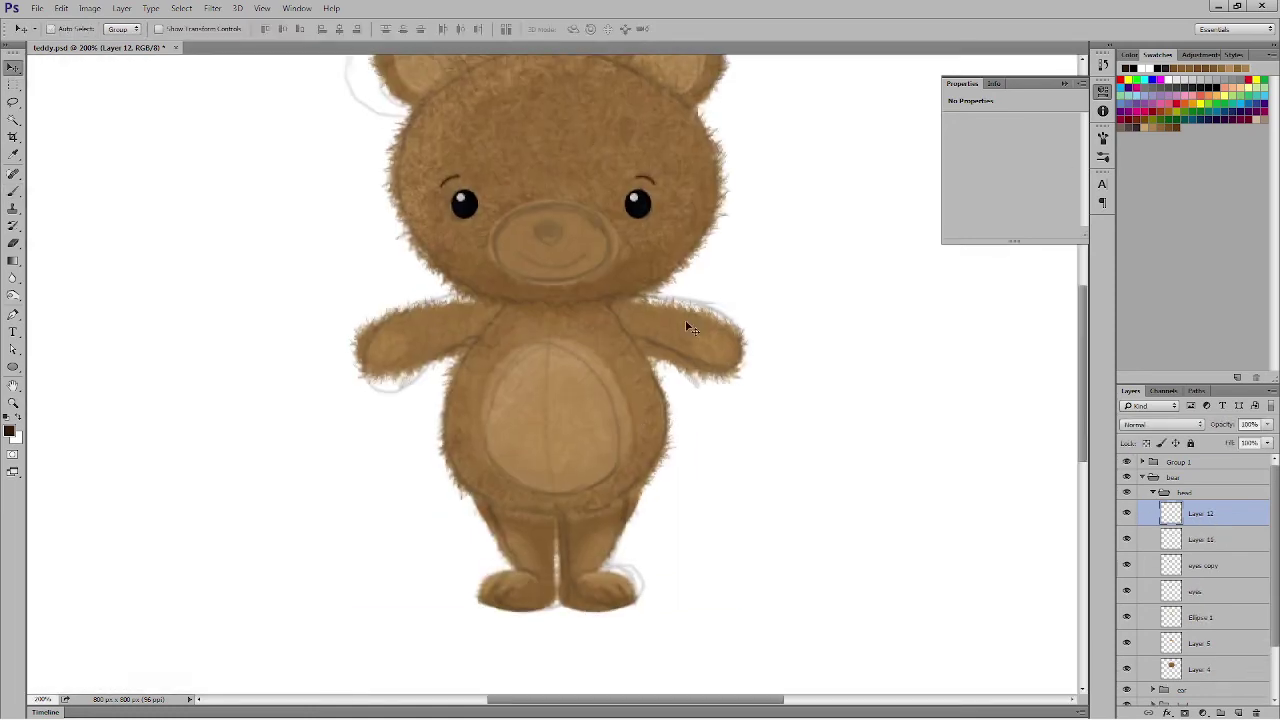
key(b)
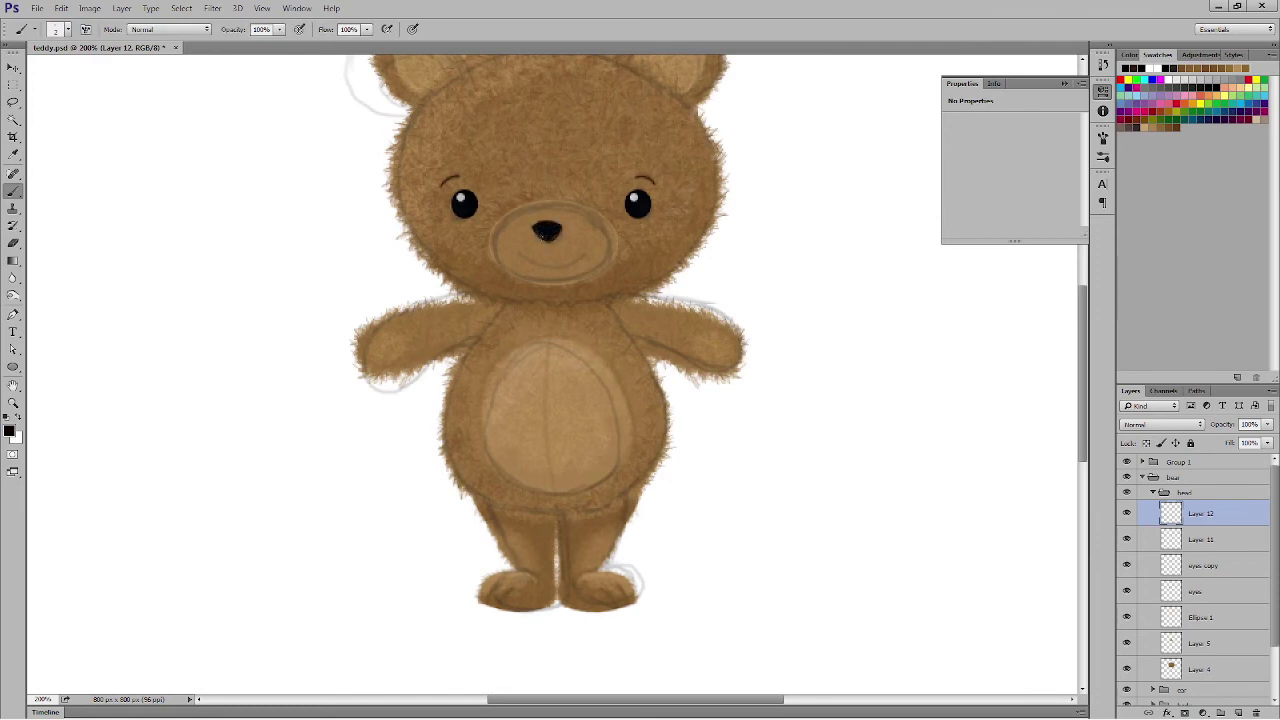
key(x)
key(ctrl+plus)
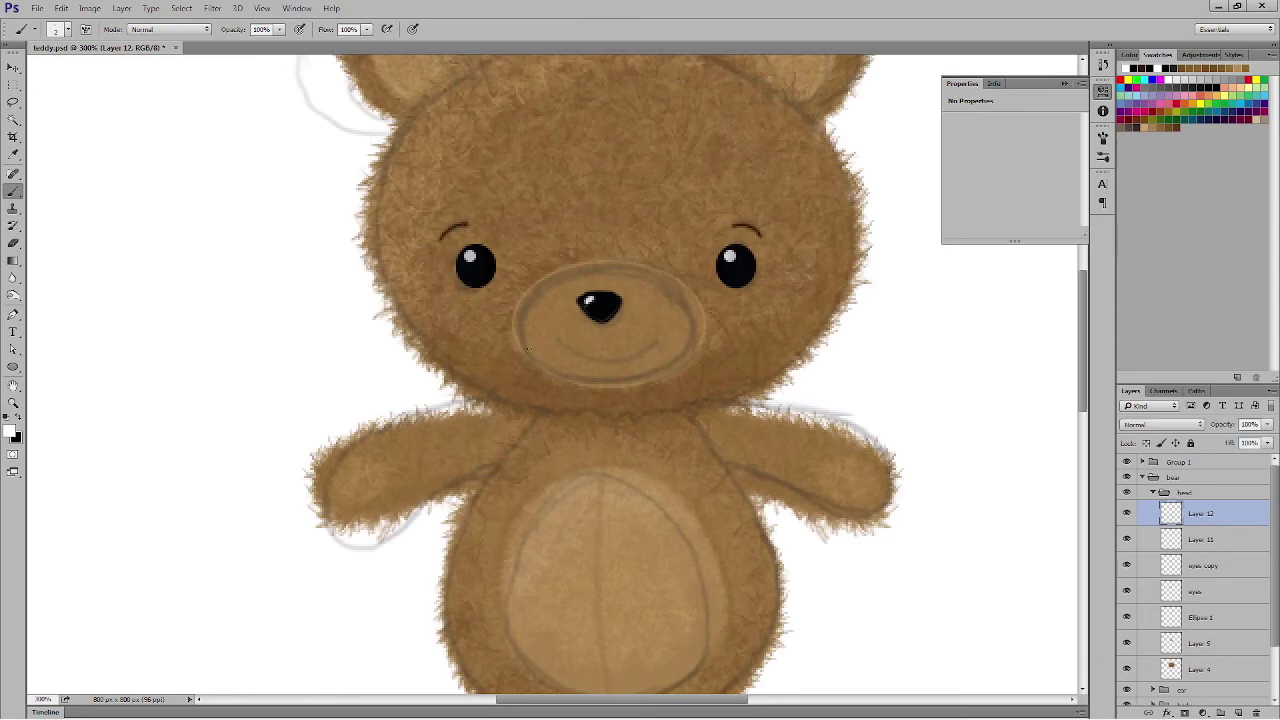
key(v)
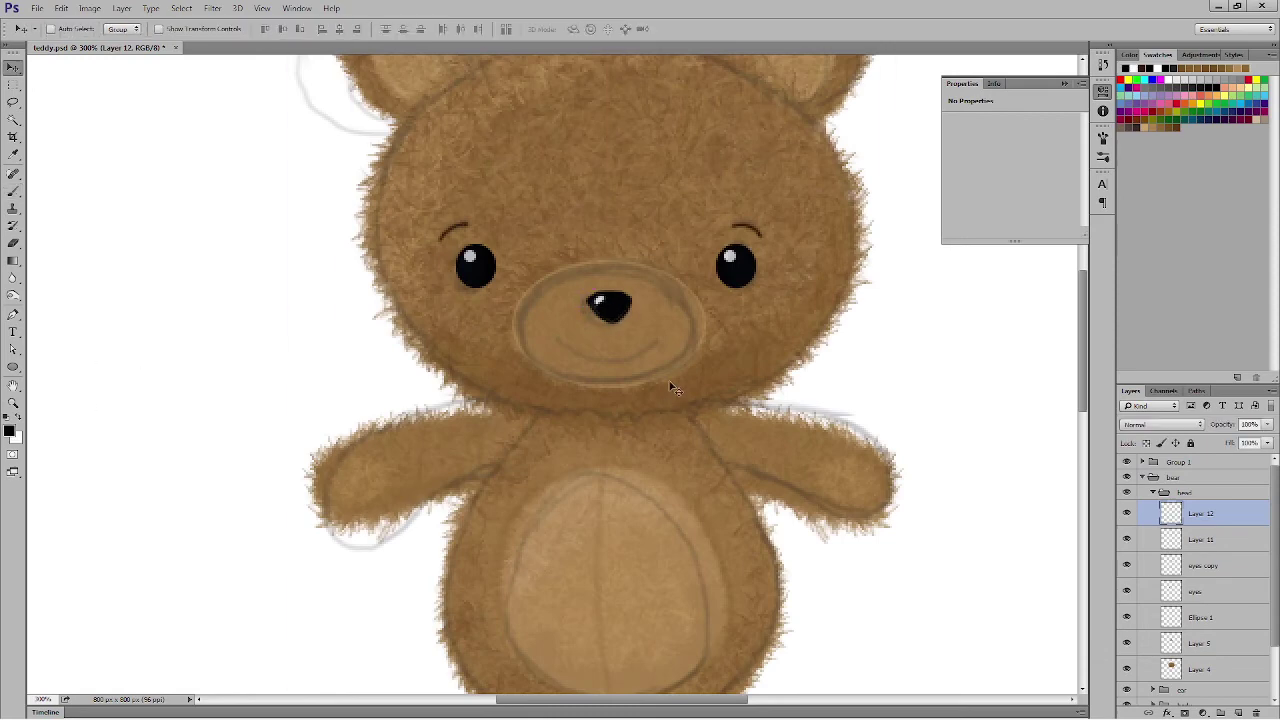
Step: Hide the sketch group and draw an elliptical path under the nose on a new layer, removing its upper anchor to leave an open arc
click(1127, 462)
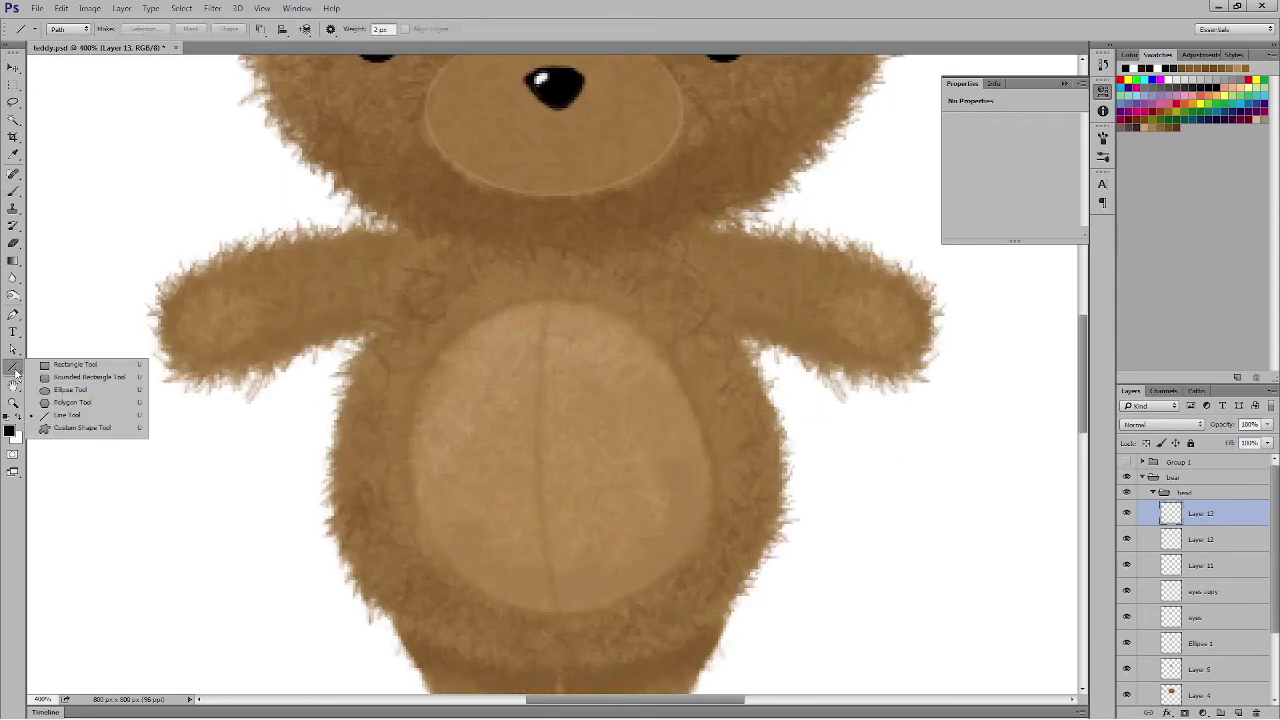
click(70, 386)
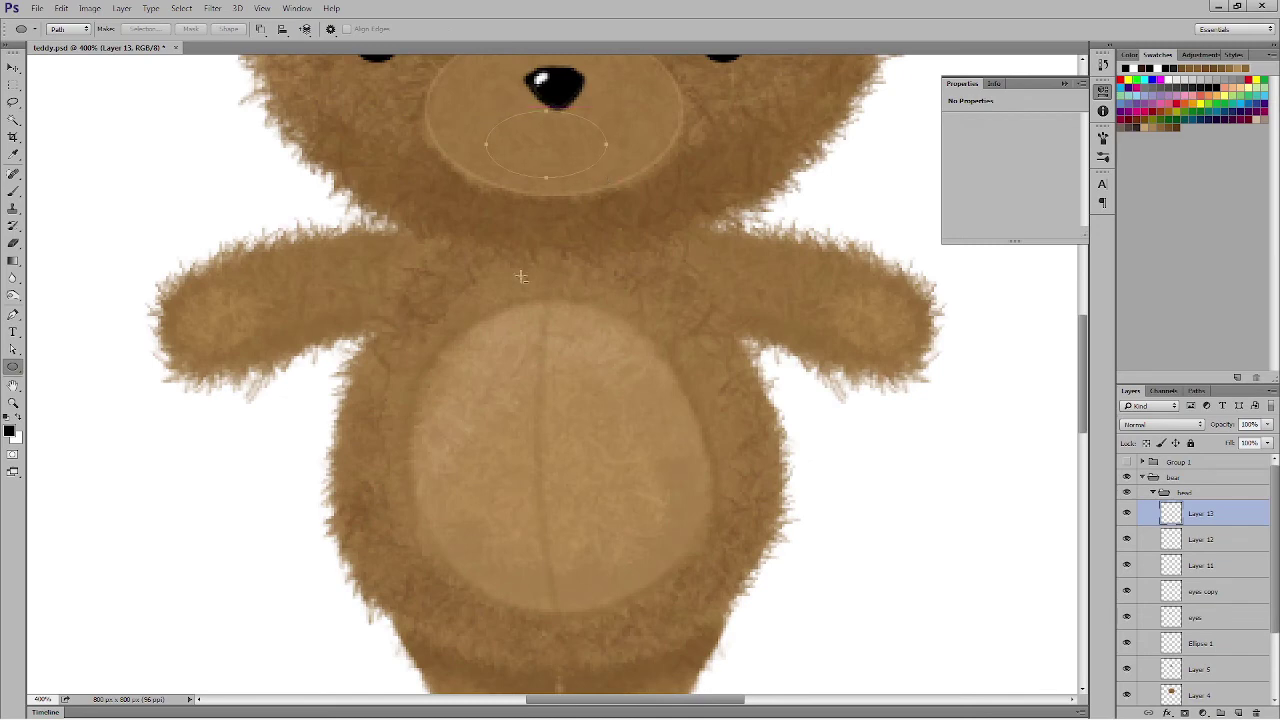
click(13, 349)
click(70, 365)
click(546, 110)
key(Delete)
key(Return)
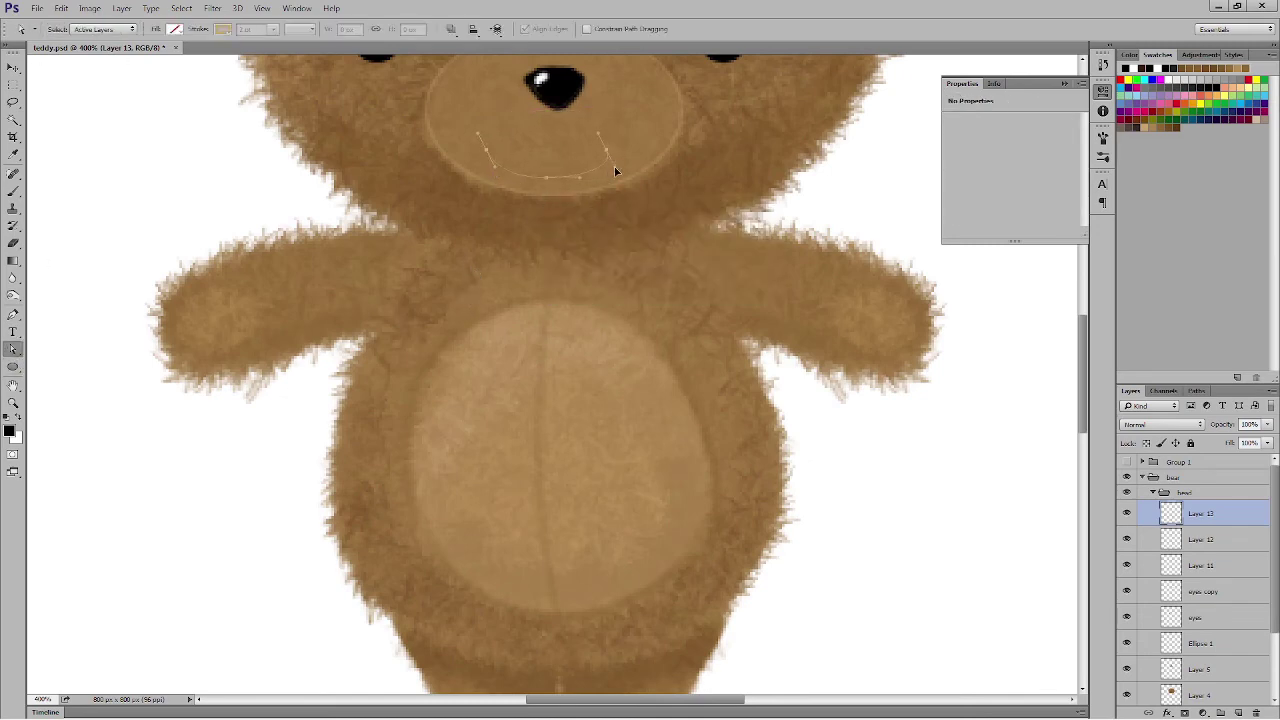
Step: Transform the open arc path into a shallow smile curve centred below the nose
key(ctrl+t)
drag(516, 166, 602, 114)
key(ctrl+minus)
key(Return)
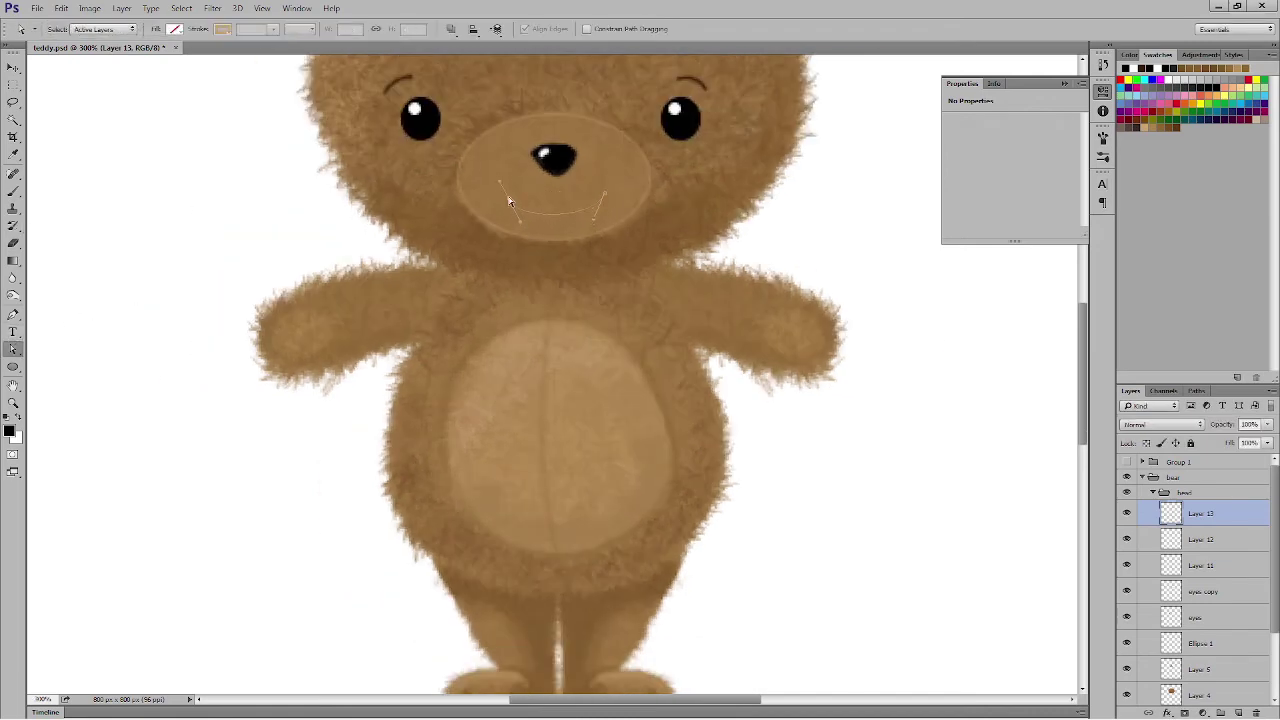
Step: Stroke the smile path with a thin black brush line
key(ctrl+minus)
right_click(591, 258)
click(643, 400)
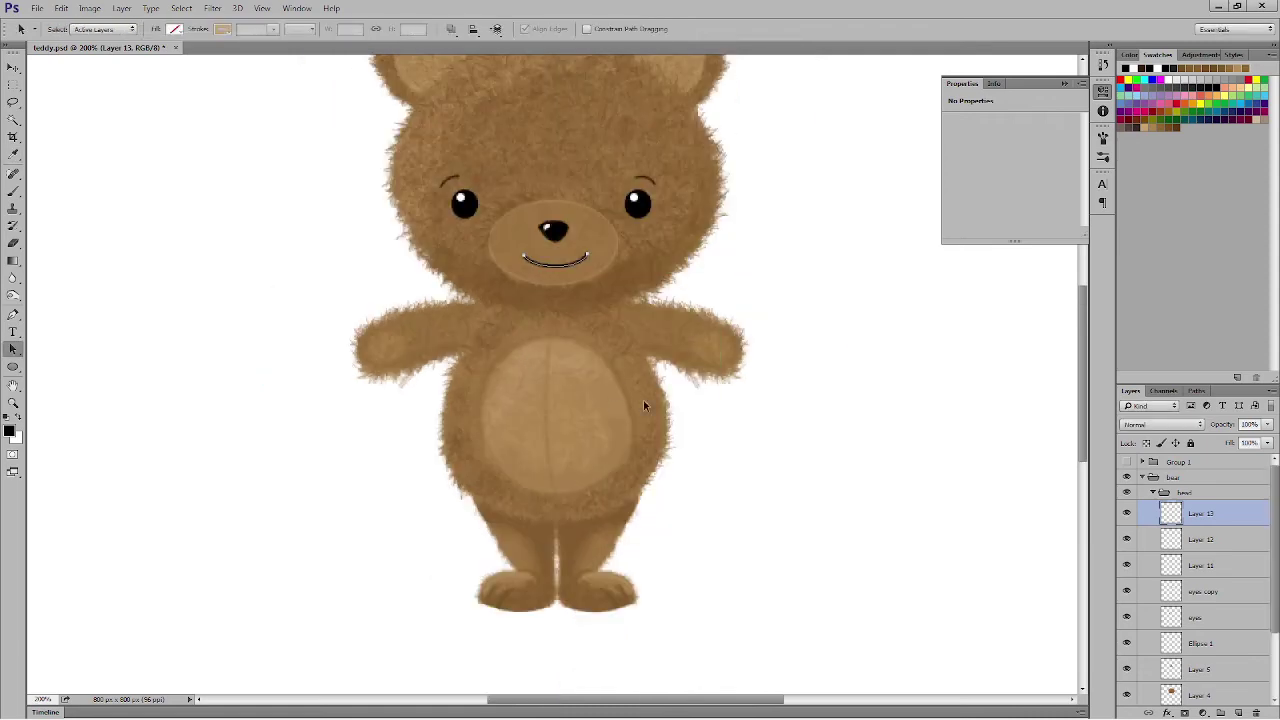
key(ctrl+minus)
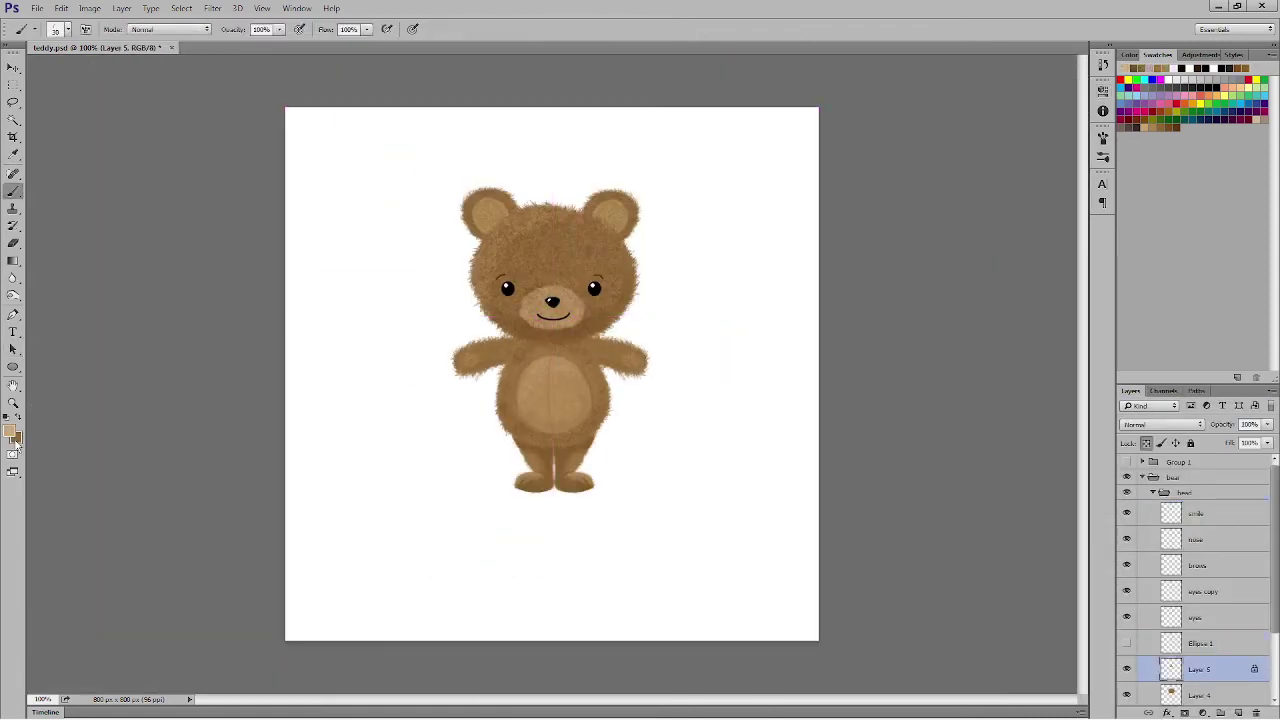
Step: Recolour the muzzle on Layer 5 with a lighter pinkish tan and burn shading along its lower edge
click(16, 441)
key(Return)
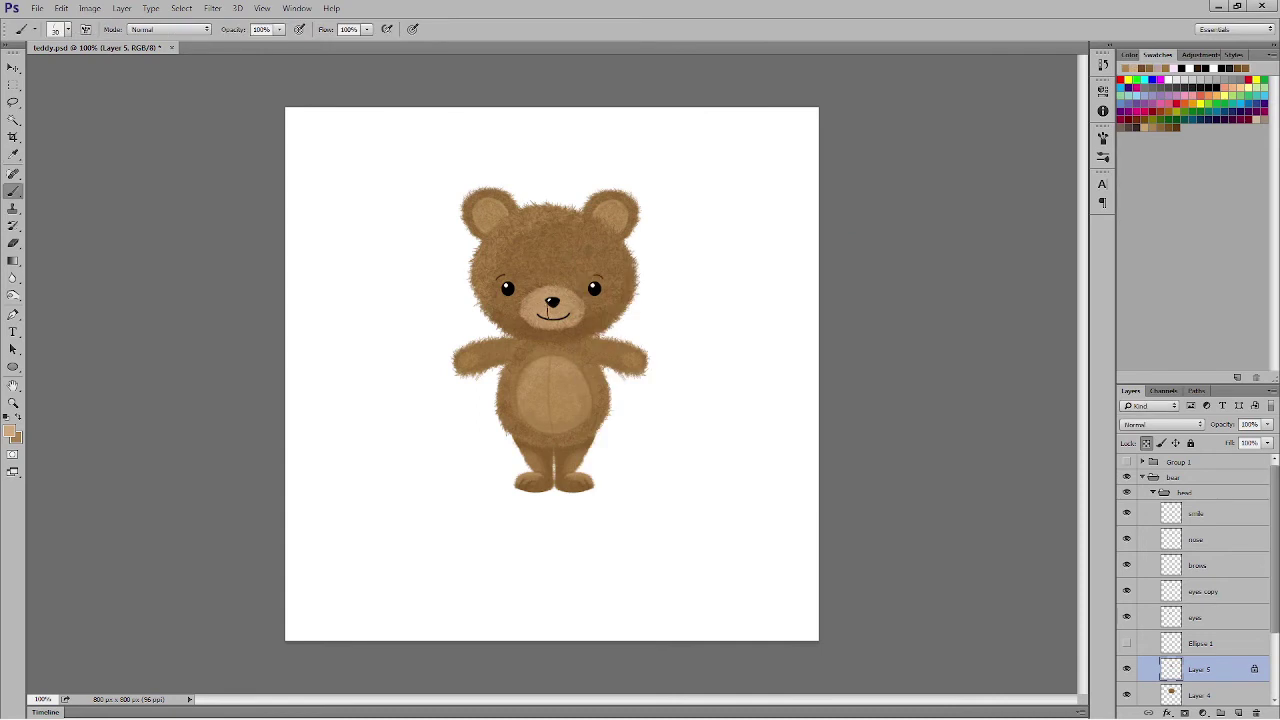
key(o)
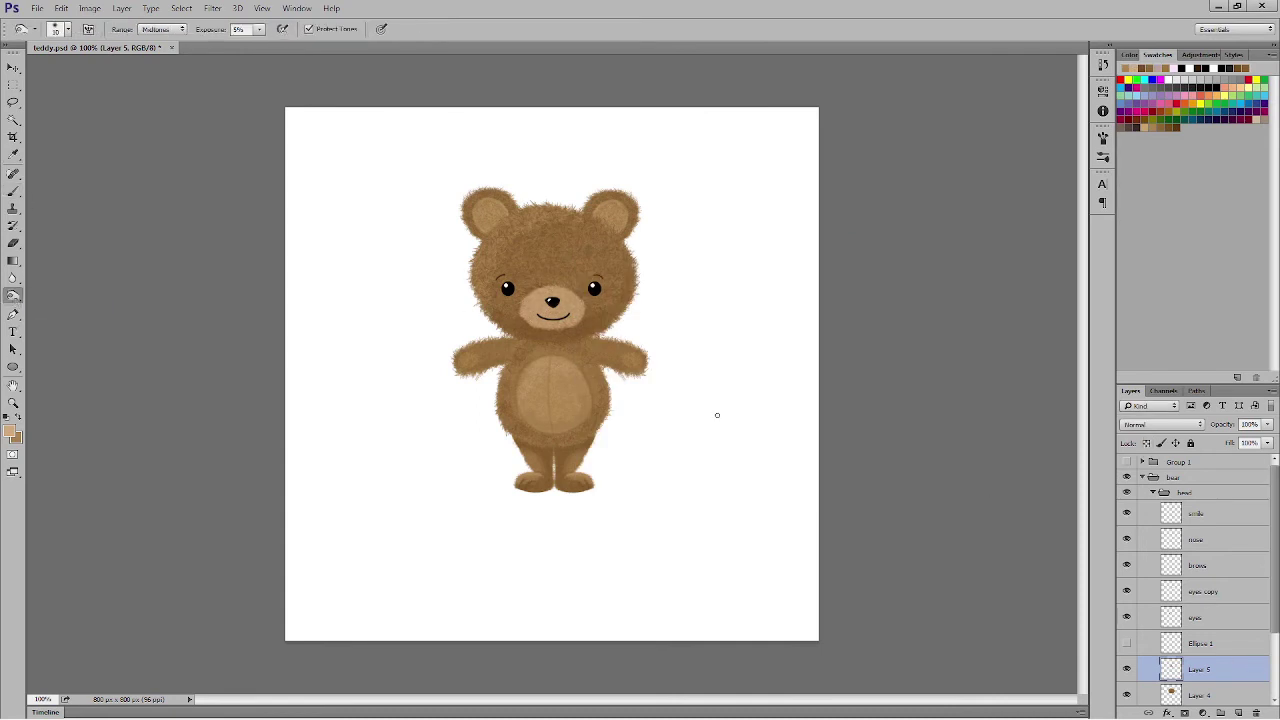
key(ctrl+plus)
mouse_move(522, 278)
mouse_down()
mouse_move(609, 236)
mouse_move(542, 218)
mouse_move(583, 263)
mouse_up()
Step: Brighten the middle of the muzzle around the nose with an enlarged Dodge brush
right_click(13, 296)
click(68, 292)
key(bracketright)
drag(524, 222, 556, 246)
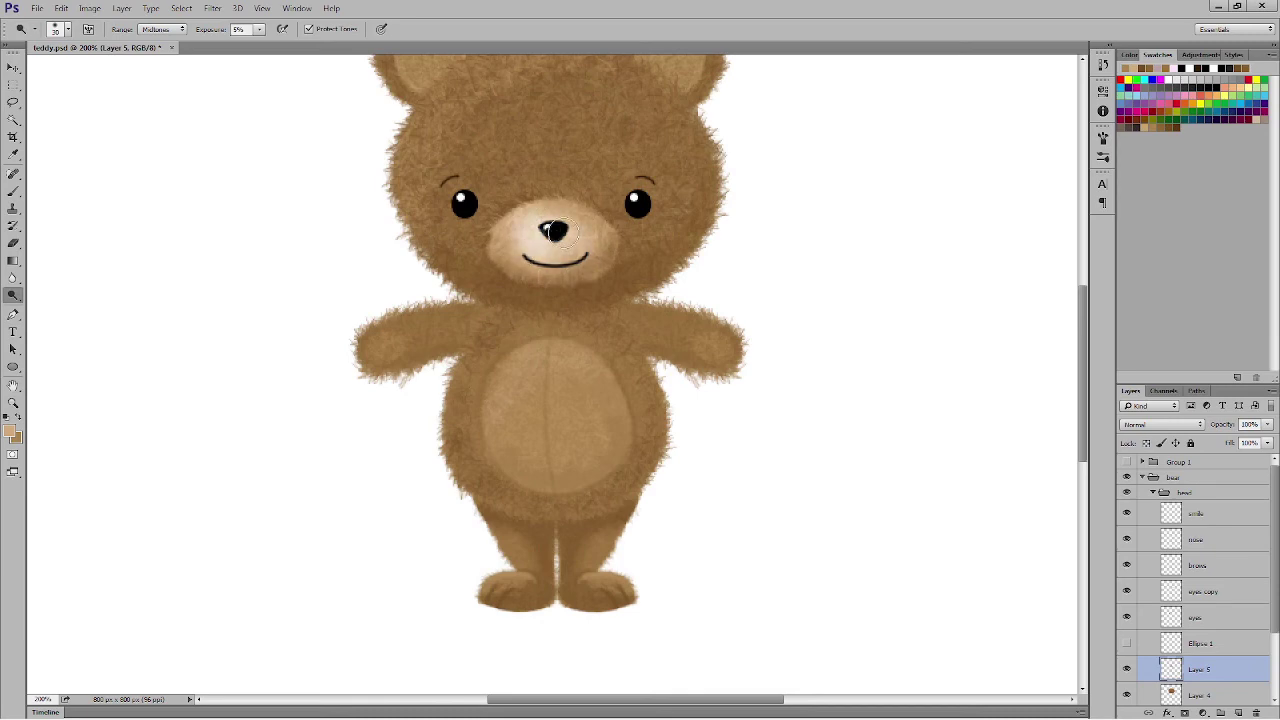
Step: Select the head fur on Layer 4 and darken its edges with the Burn tool
key(v)
key(ctrl+minus)
ctrl+click(600, 264)
click(13, 296)
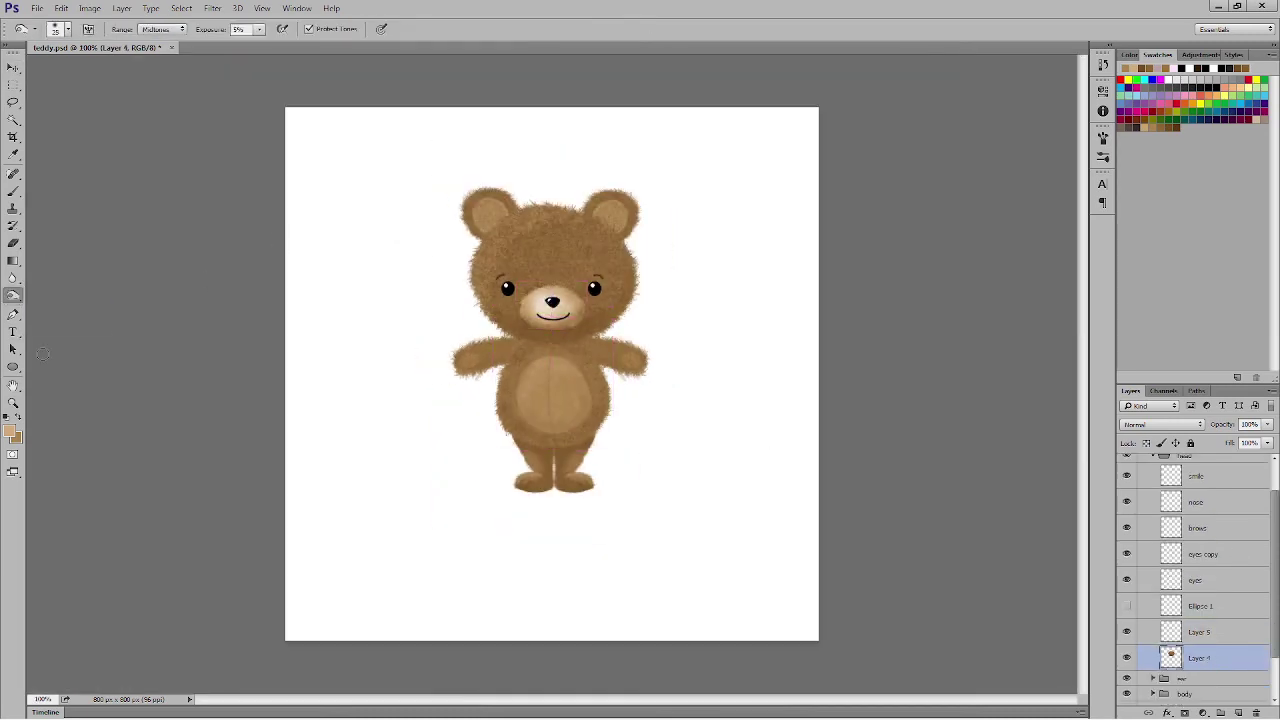
ctrl+click(512, 429)
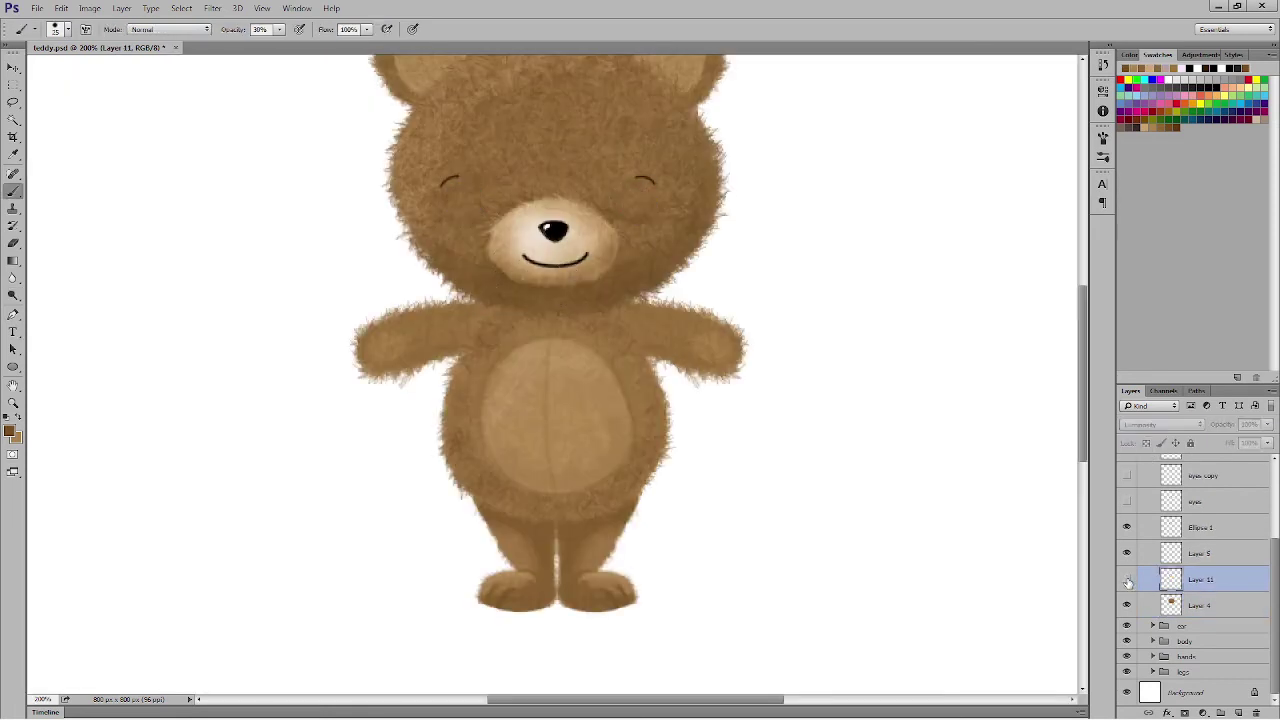
Step: Toggle the eye, muzzle and Layer 11 visibility to examine the shading beneath the facial features
click(1128, 581)
click(1128, 555)
click(1128, 555)
click(1128, 502)
click(1128, 556)
click(1128, 580)
click(1128, 502)
click(1128, 580)
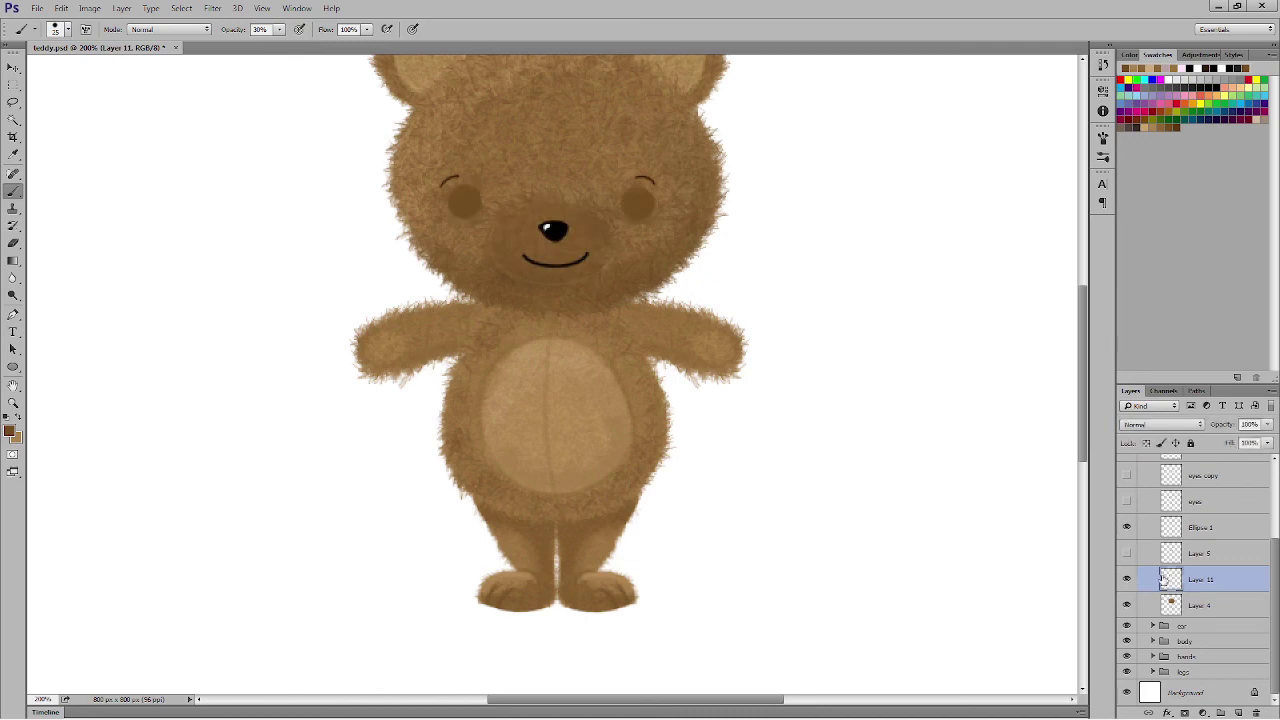
Step: Hide Layer 11 and burn soft dark patches around both eye positions on the head's Layer 4
click(1127, 580)
click(1200, 606)
right_click(13, 296)
click(60, 308)
drag(458, 198, 471, 205)
drag(634, 206, 643, 203)
drag(460, 204, 469, 198)
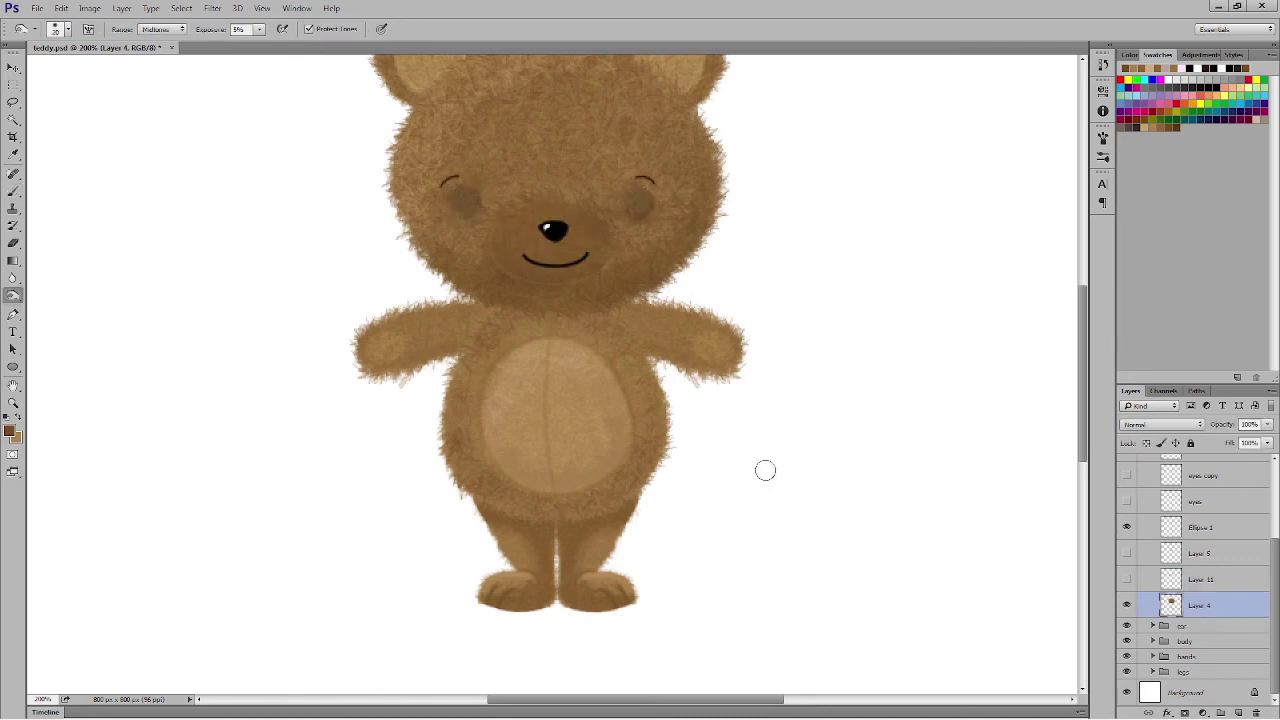
Step: Show the muzzle and eye layers again and brighten the forehead fur with the Dodge tool
drag(1126, 553, 1126, 475)
drag(13, 295, 40, 293)
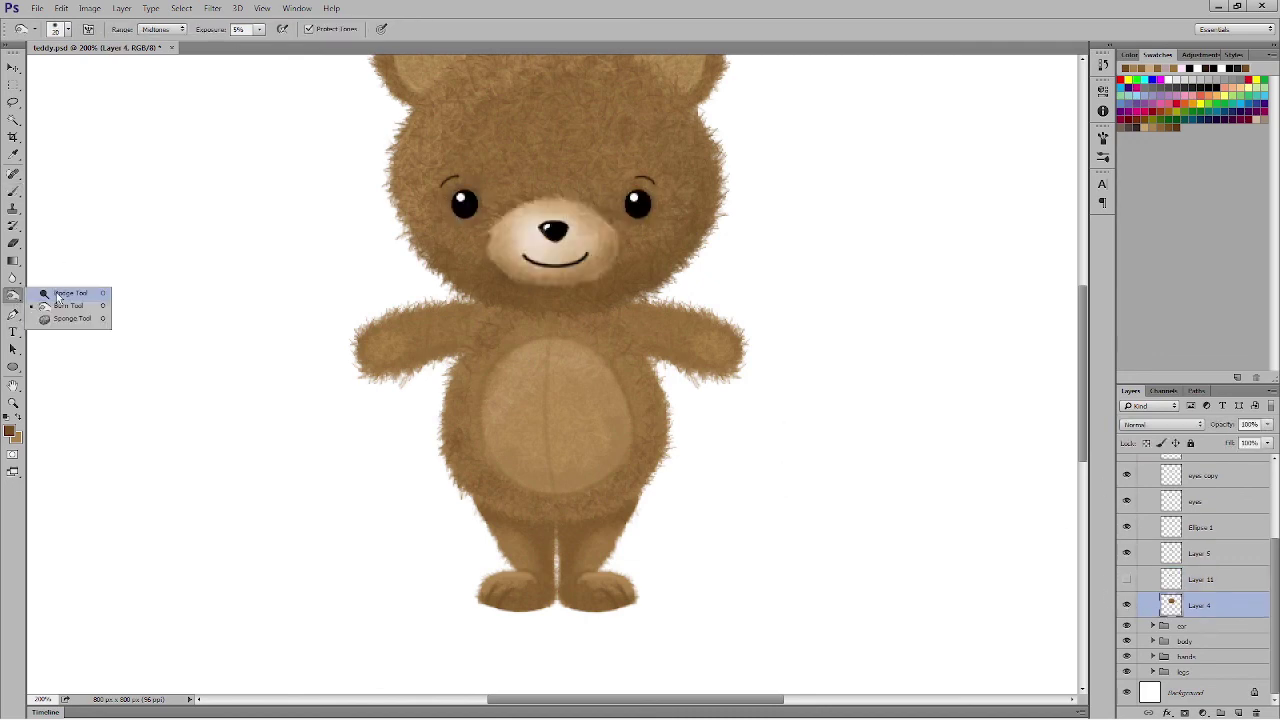
drag(40, 293, 50, 293)
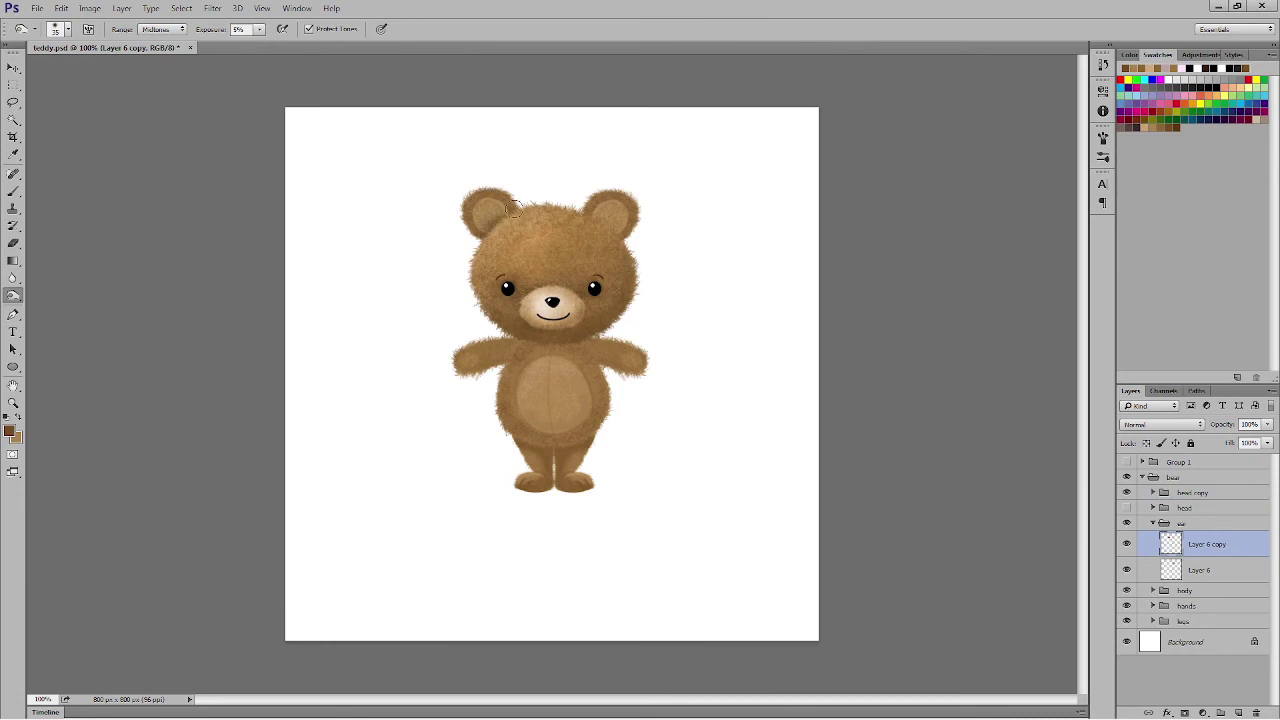
Step: Dodge the centres of both inner ears on Layer 6 copy and Layer 6
right_click(13, 296)
click(55, 296)
ctrl+click(501, 249)
key(])
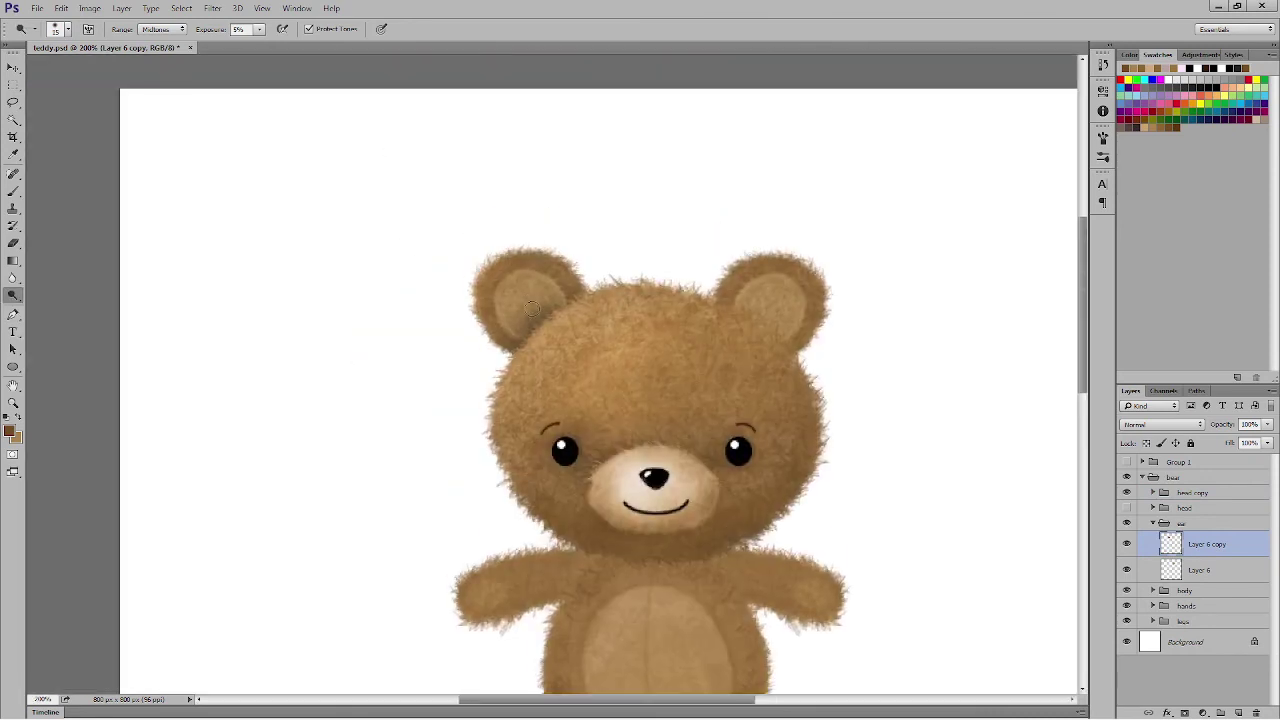
mouse_move(532, 298)
mouse_down()
mouse_move(526, 312)
mouse_move(516, 304)
mouse_up()
click(1202, 569)
drag(770, 303, 787, 310)
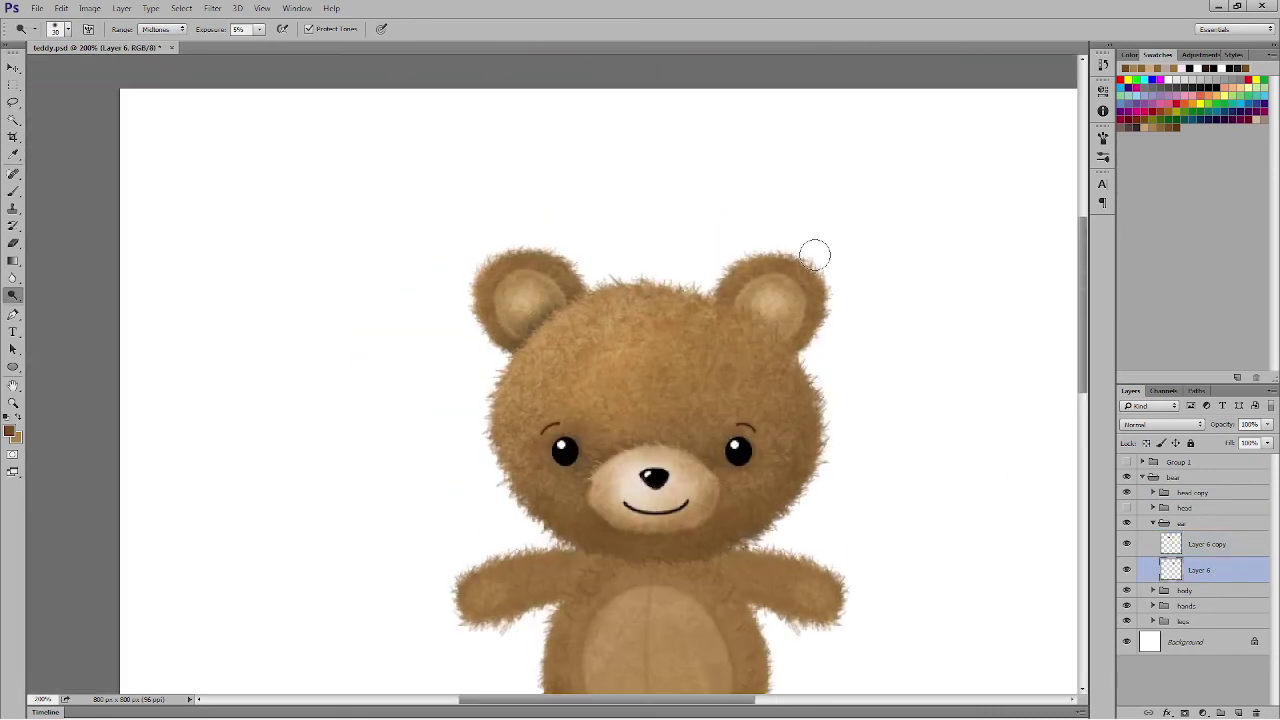
Step: Switch to the Burn tool and enlarge its brush by several sizes for shading the ear on Layer 6
key(shift+o)
key(bracketright)
key(bracketright)
key(bracketright)
key(bracketright)
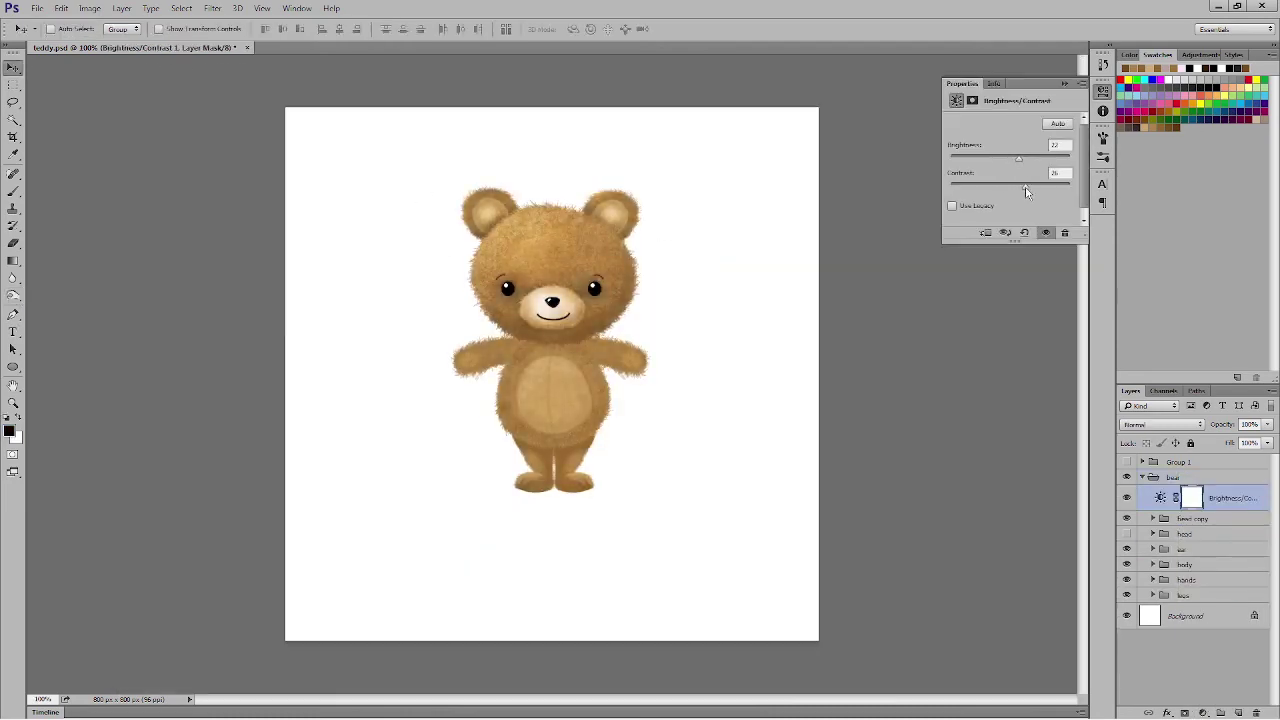
Step: Set the Brightness/Contrast adjustment to brightness 22 and contrast 21, placing it above the bear group and switching it off
drag(1024, 192, 1019, 160)
drag(1238, 503, 1238, 470)
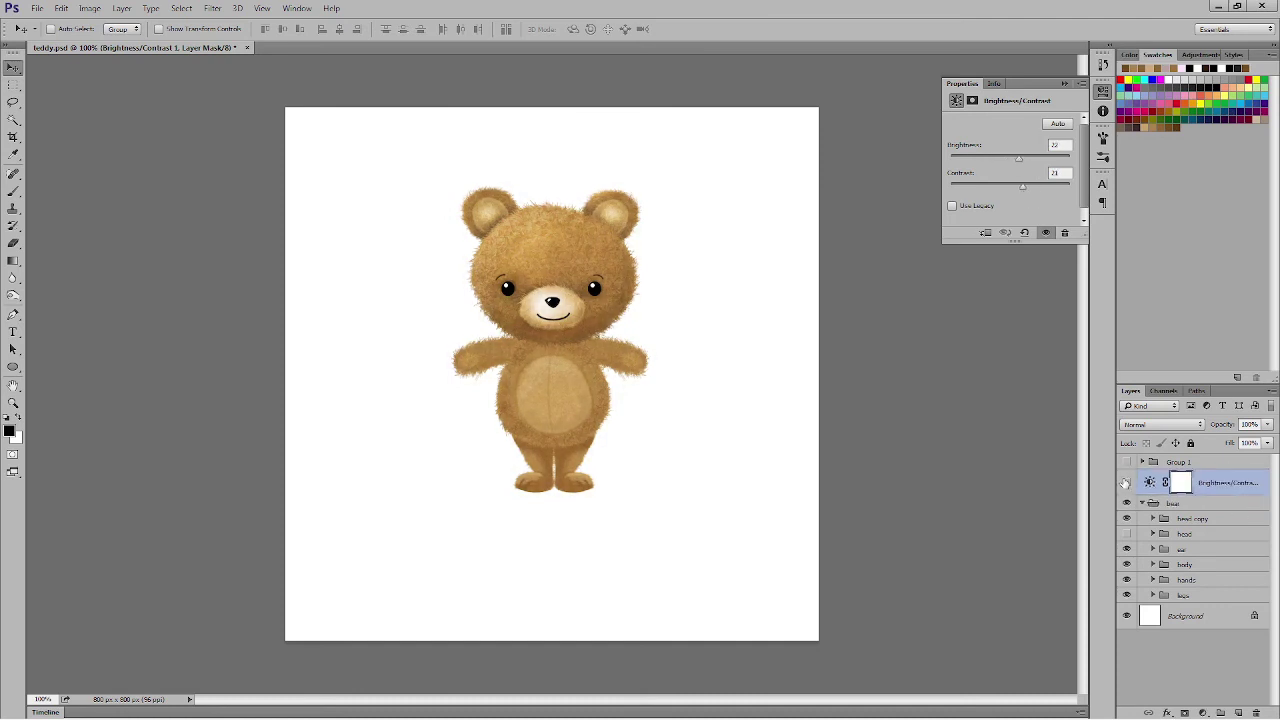
click(1125, 483)
click(1125, 483)
click(1126, 483)
Step: Open the hands group and burn shadows where both arms meet the body, on Layer 9 copy and Layer 9
click(1127, 580)
click(1127, 580)
click(1153, 580)
click(1222, 602)
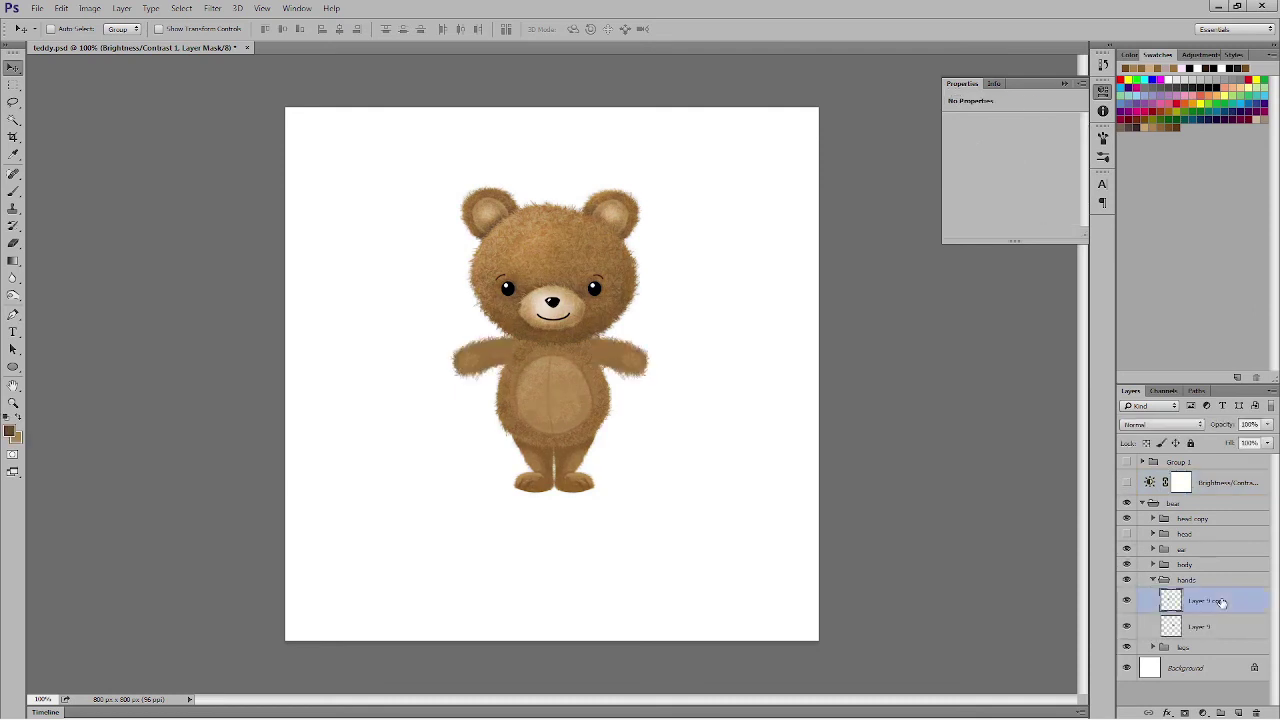
key(ctrl+plus)
click(13, 296)
drag(467, 333, 440, 350)
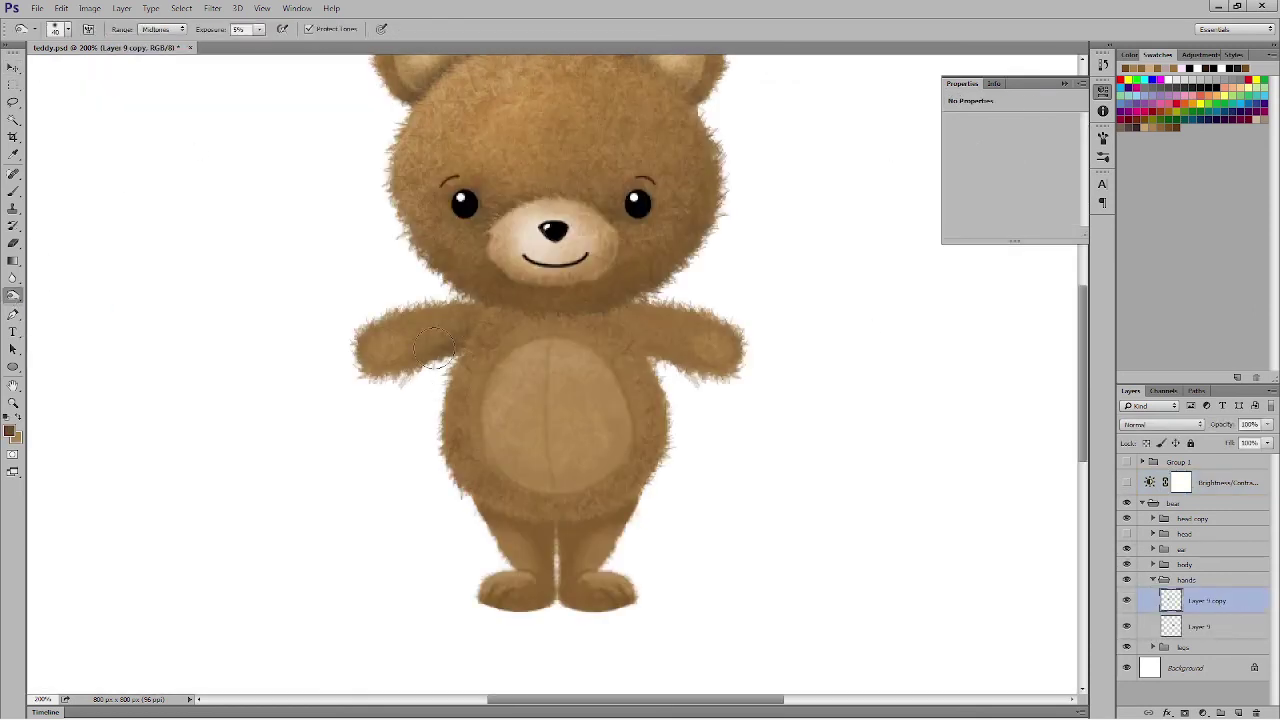
click(1200, 627)
ctrl+click(483, 306)
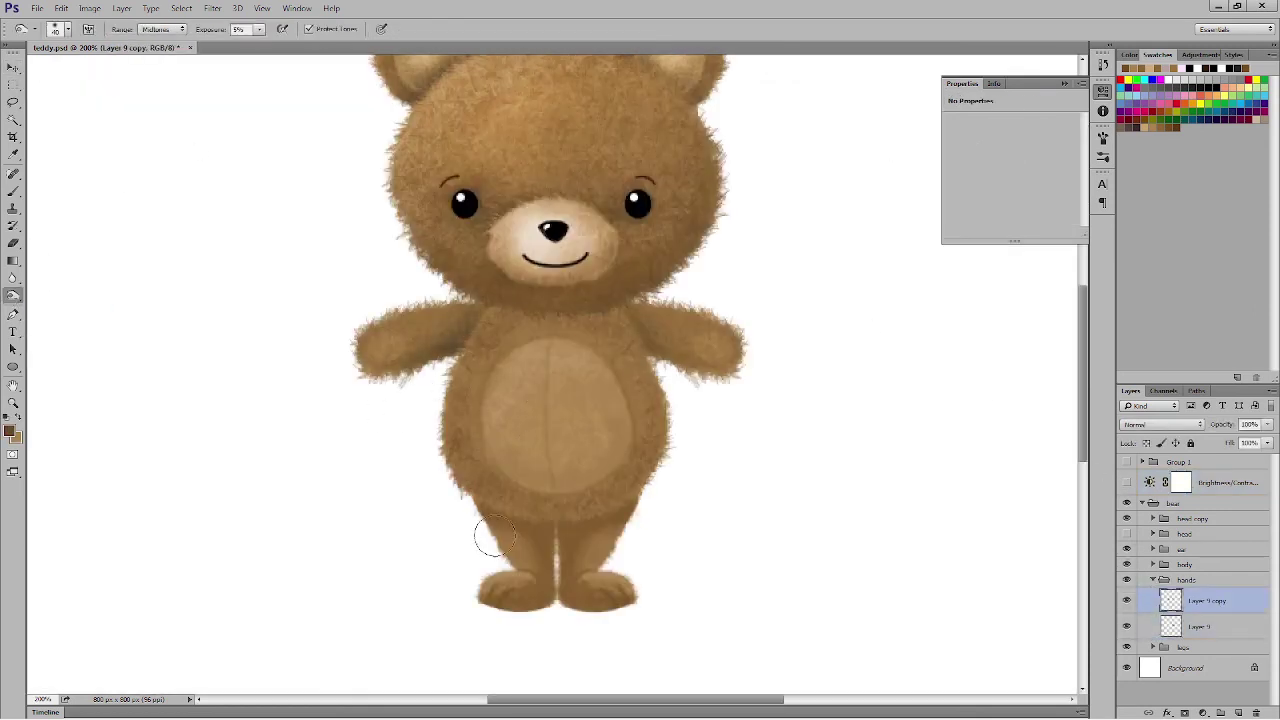
Step: Lock the transparency of Layer 9 and Layer 9 copy and brush a light tan highlight onto both paws
key(b)
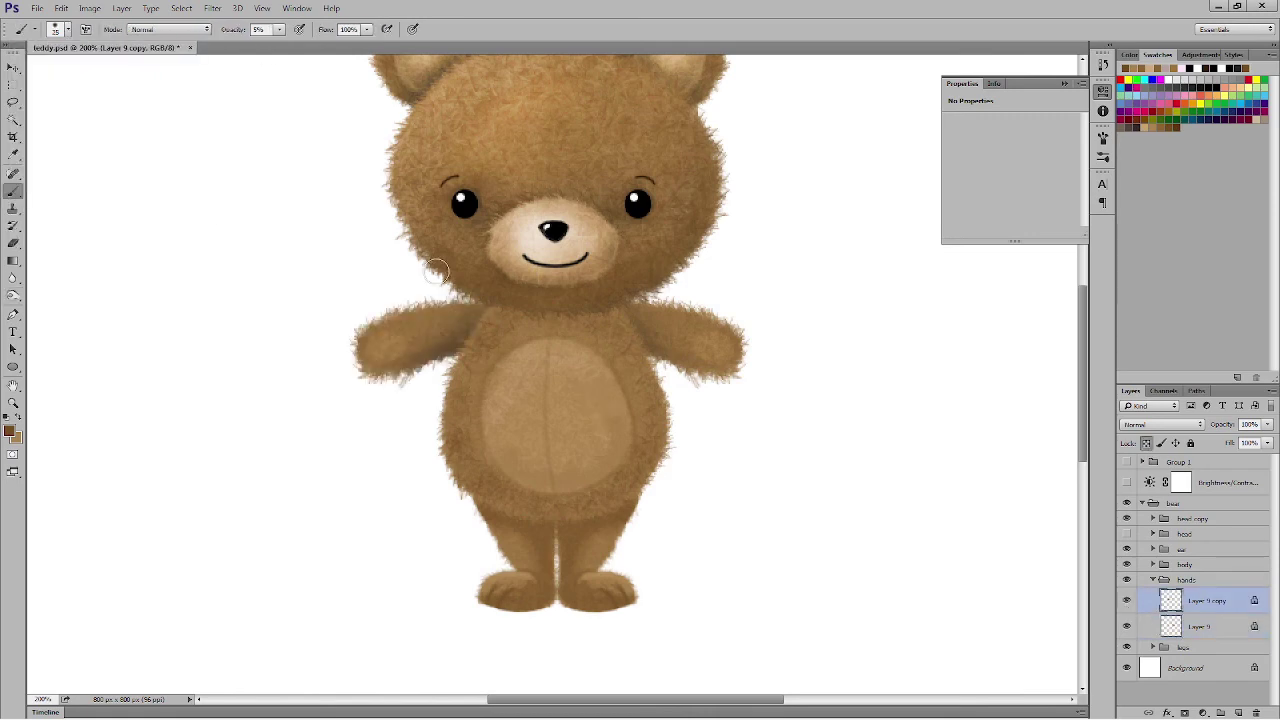
ctrl+click(688, 352)
alt+click(700, 375)
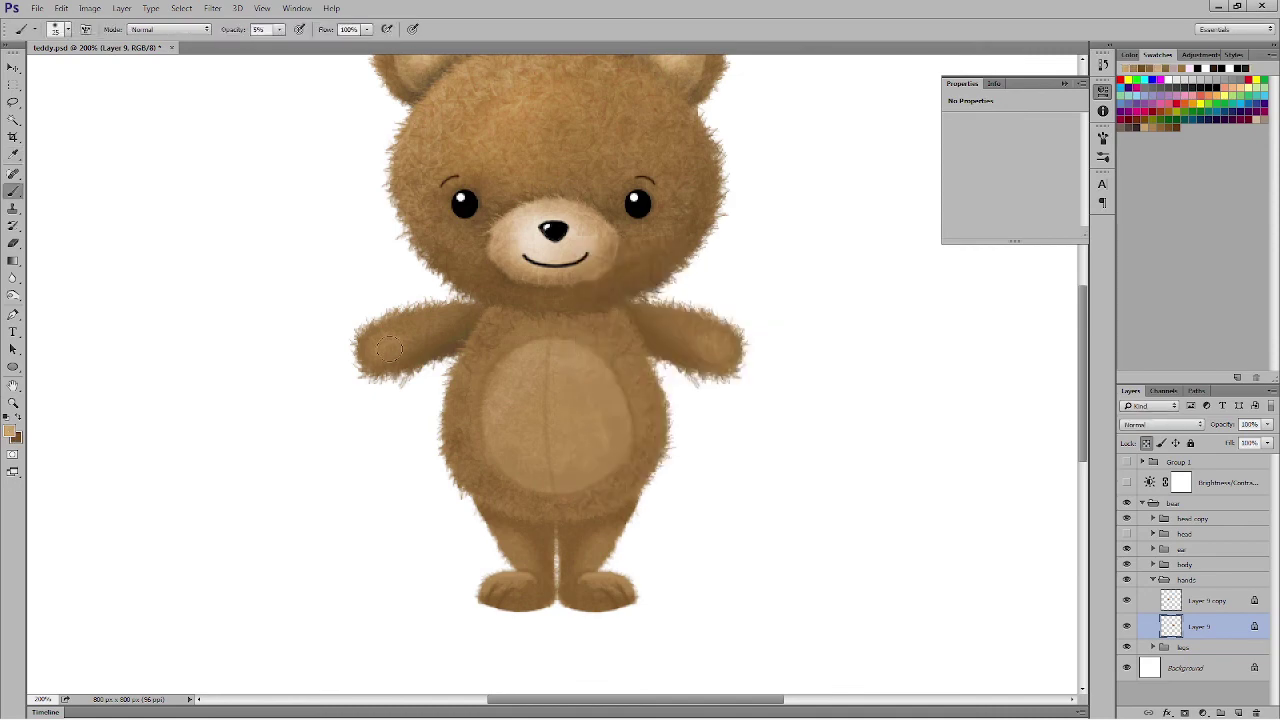
click(1181, 599)
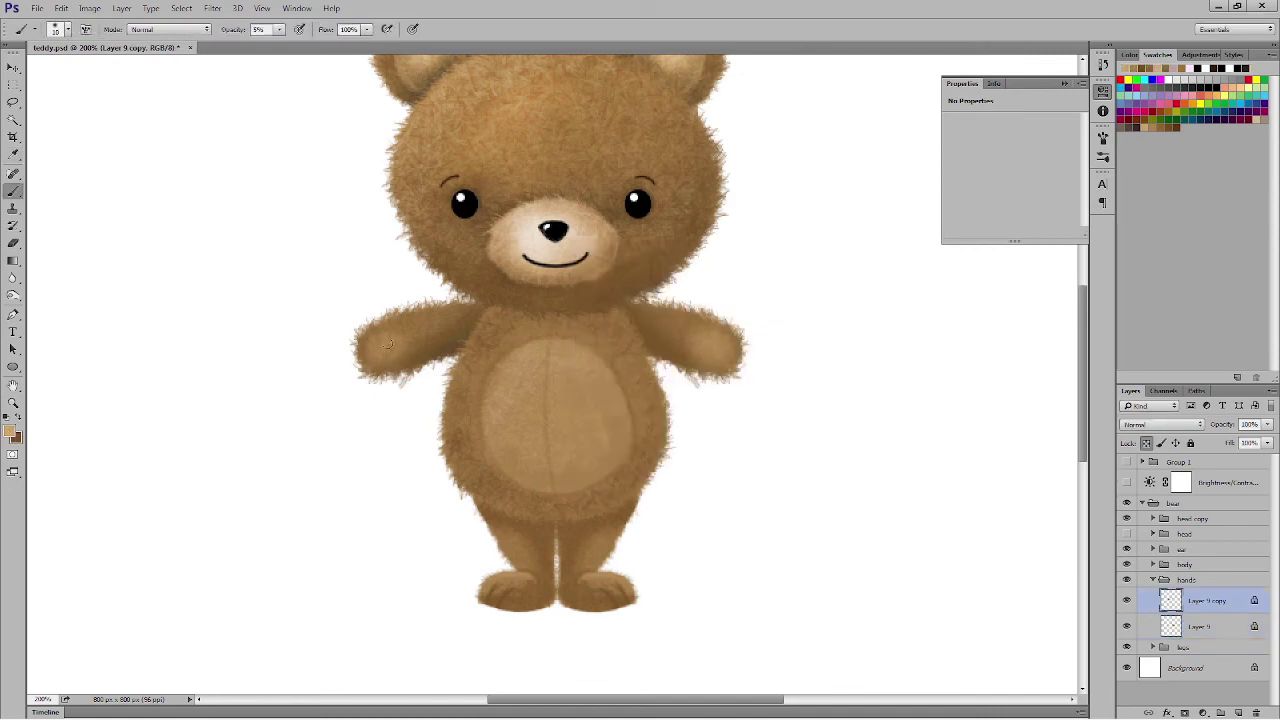
click(1199, 626)
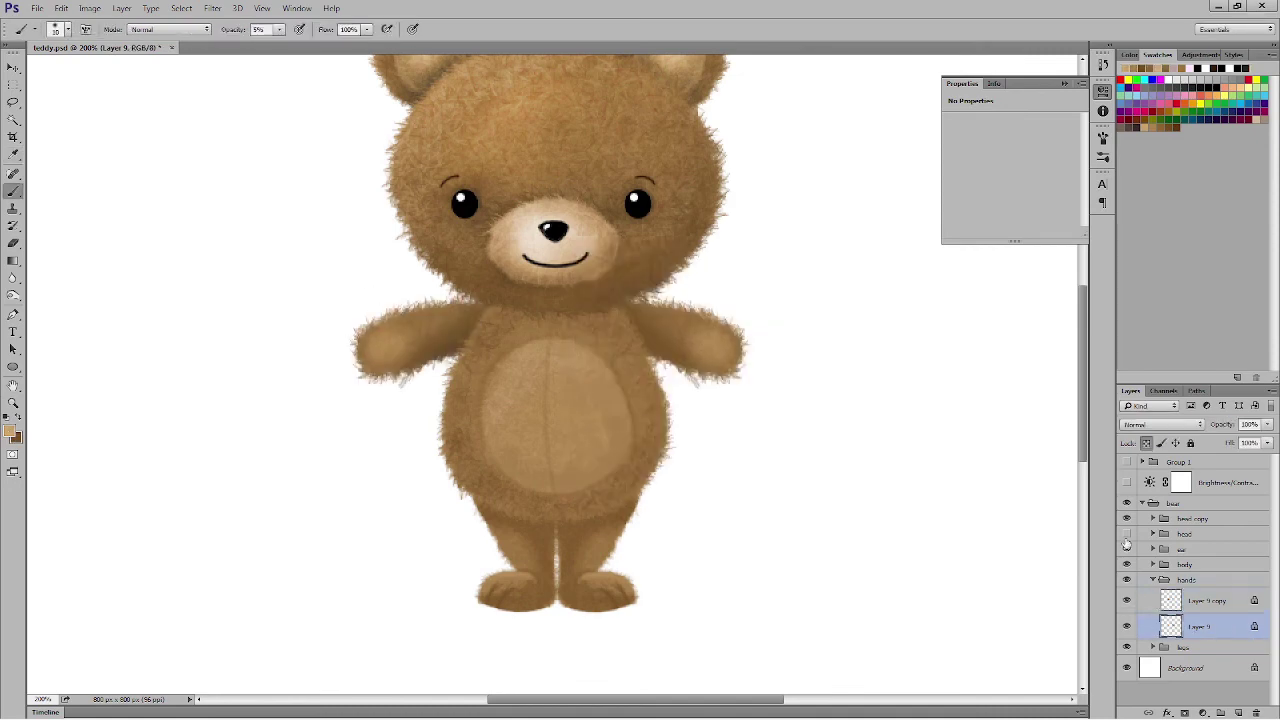
Step: Open the body group, lock the transparent pixels of Layer 7 and brush brown shading around the body's outer fur
key(bracketright)
key(bracketright)
key(bracketright)
key(v)
click(1153, 580)
click(1153, 565)
click(1127, 611)
click(1199, 611)
double_click(1127, 611)
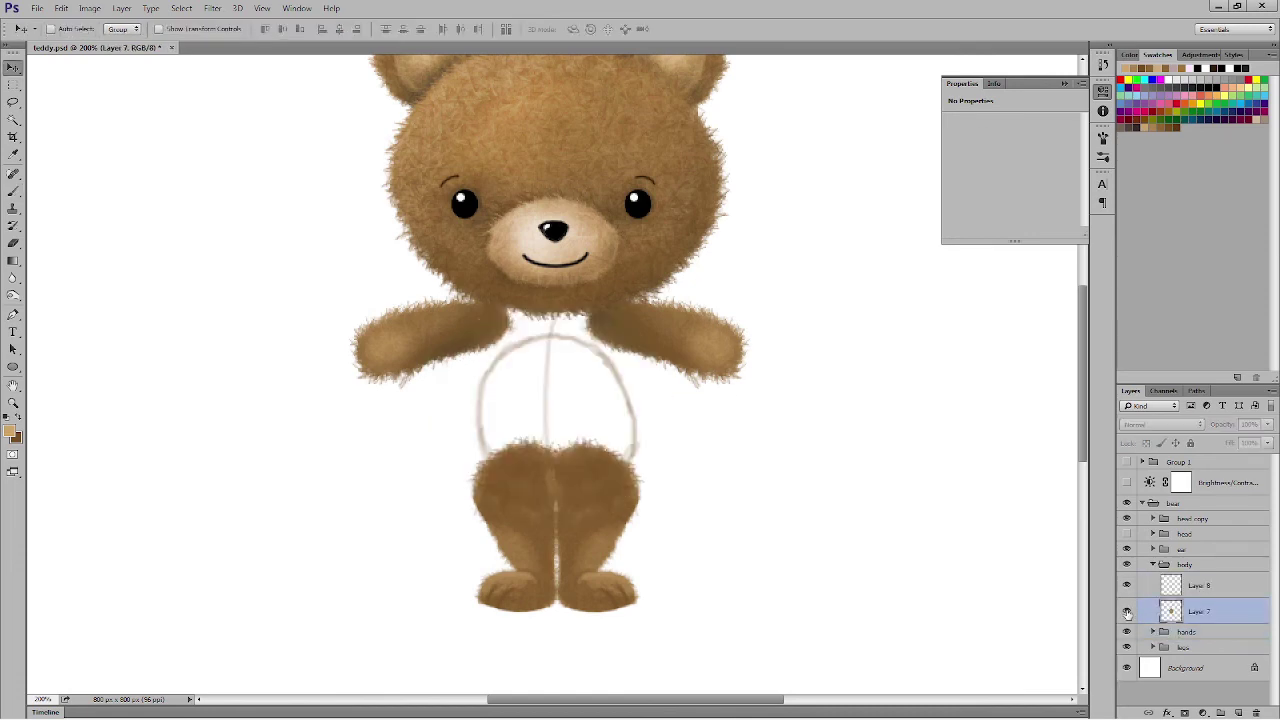
click(1127, 611)
click(1146, 444)
key(b)
key(x)
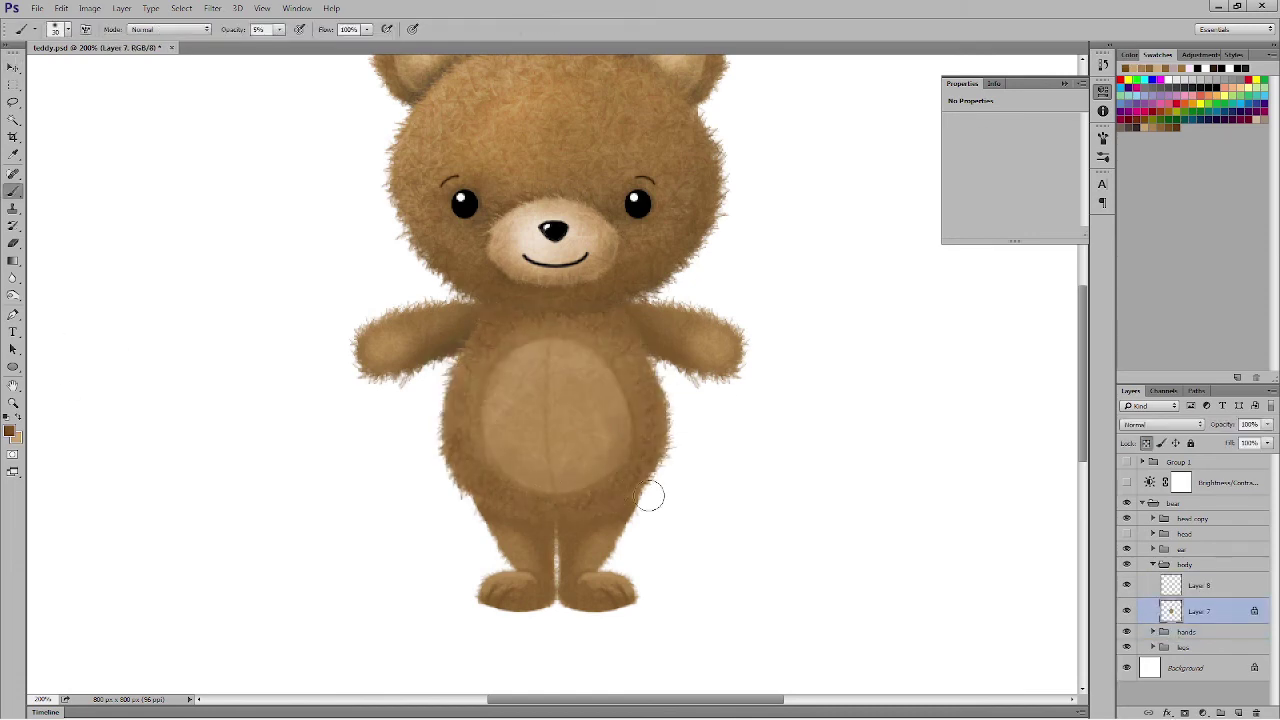
Step: Pick a lighter tan foreground colour and brush a highlight over the belly on Layer 7
key(x)
click(9, 431)
click(658, 290)
click(902, 272)
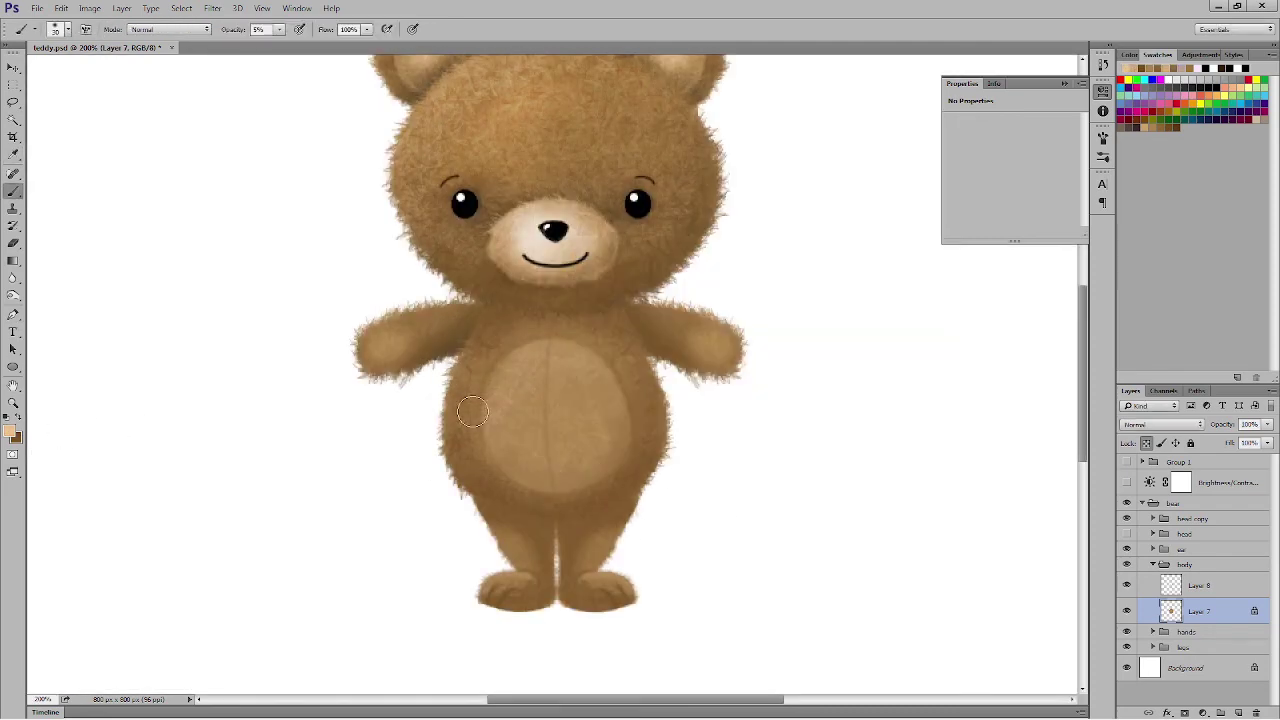
drag(538, 386, 585, 438)
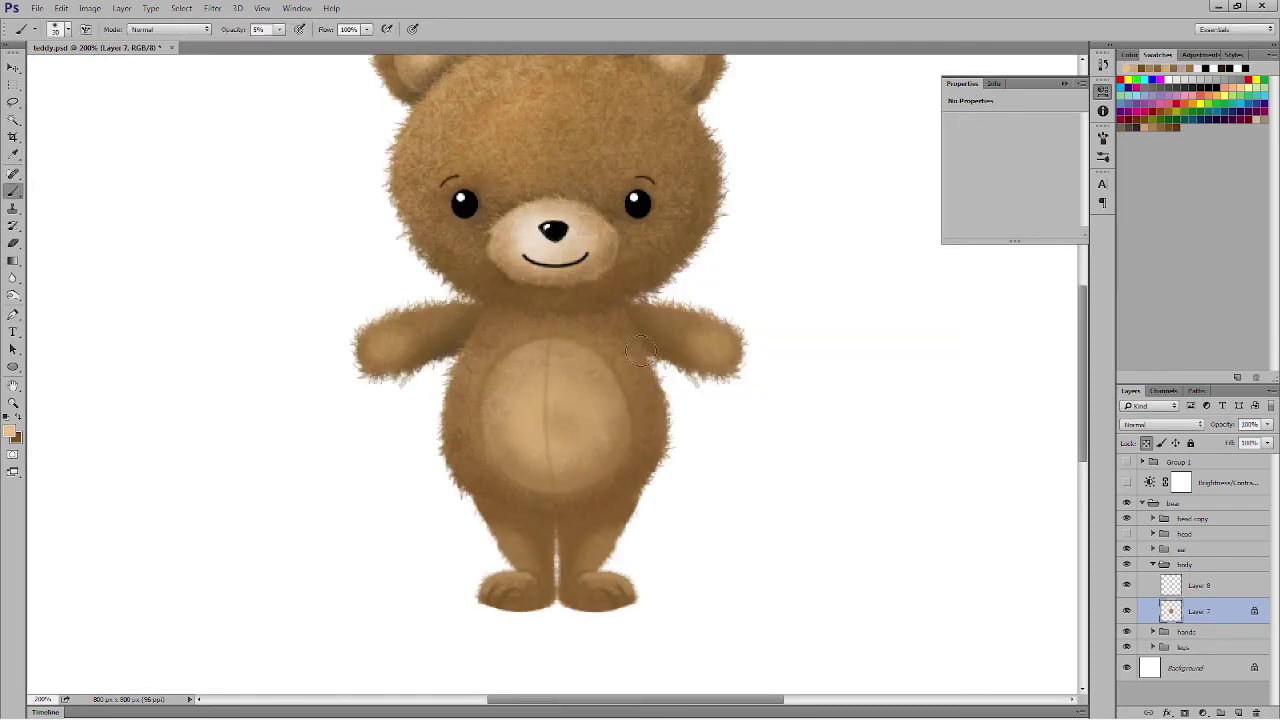
Step: Open the legs group and brush dark brown shading on both legs, on Layer 10 and Layer 10 copy
click(1153, 565)
click(1153, 595)
click(1204, 626)
click(1185, 642)
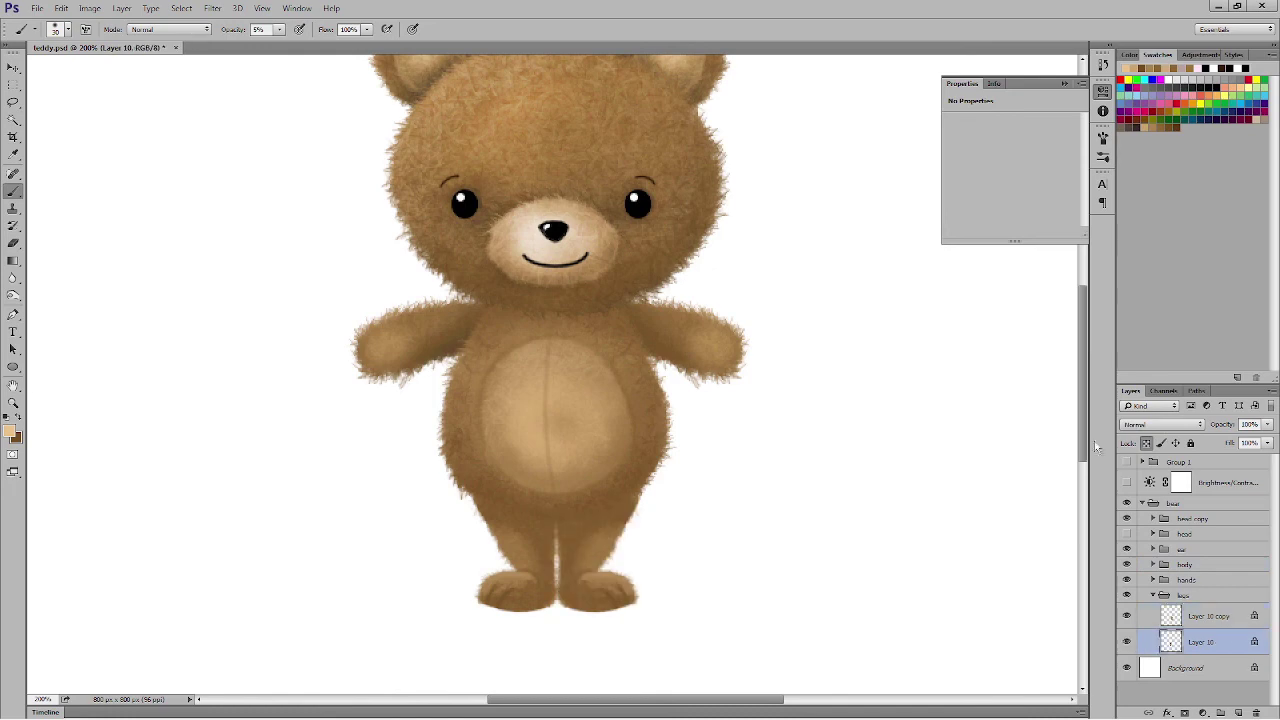
key(x)
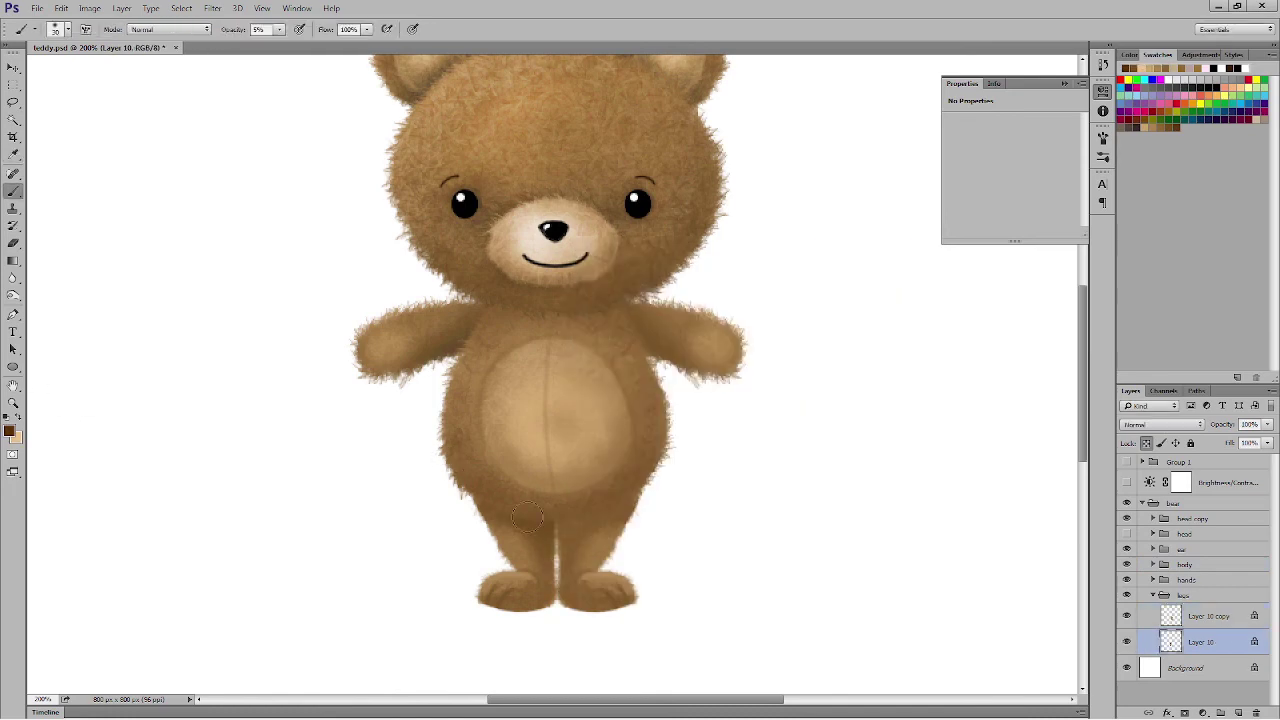
key(alt+bracketright)
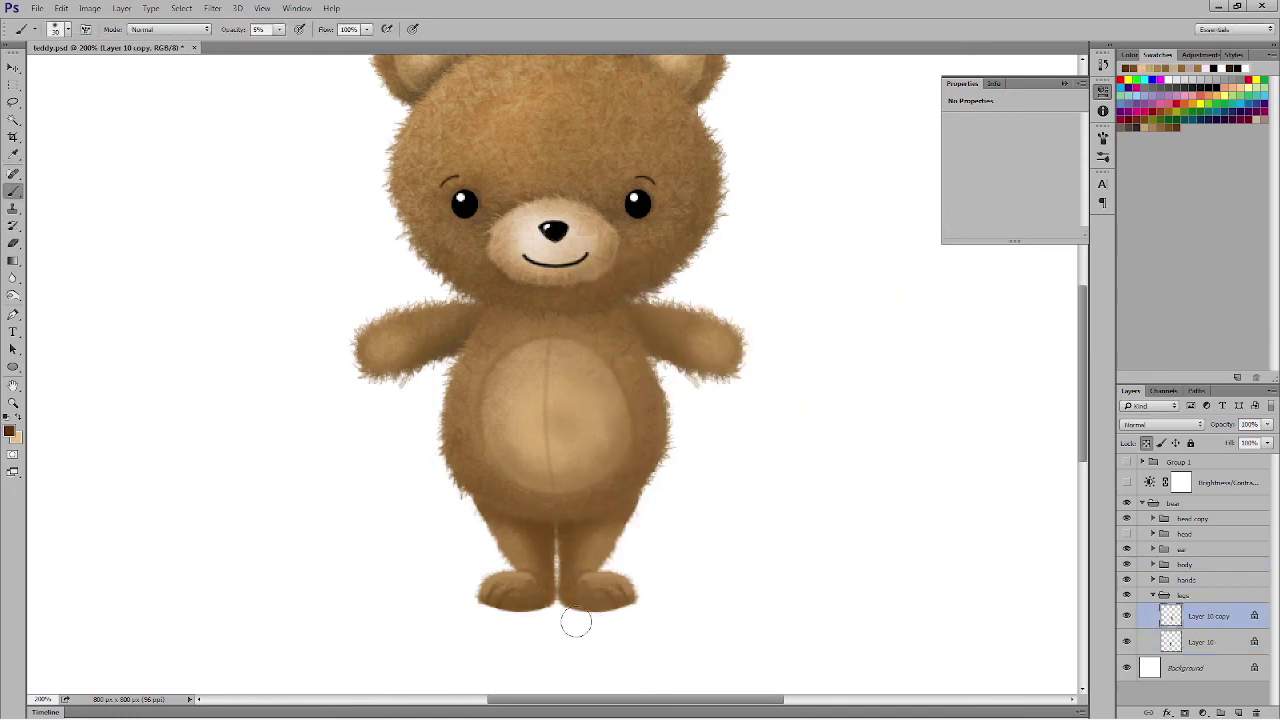
Step: Brush dark brown shading along the lower body on Layer 7, and dodge the body's outer edges
click(1153, 595)
click(1153, 565)
click(1198, 612)
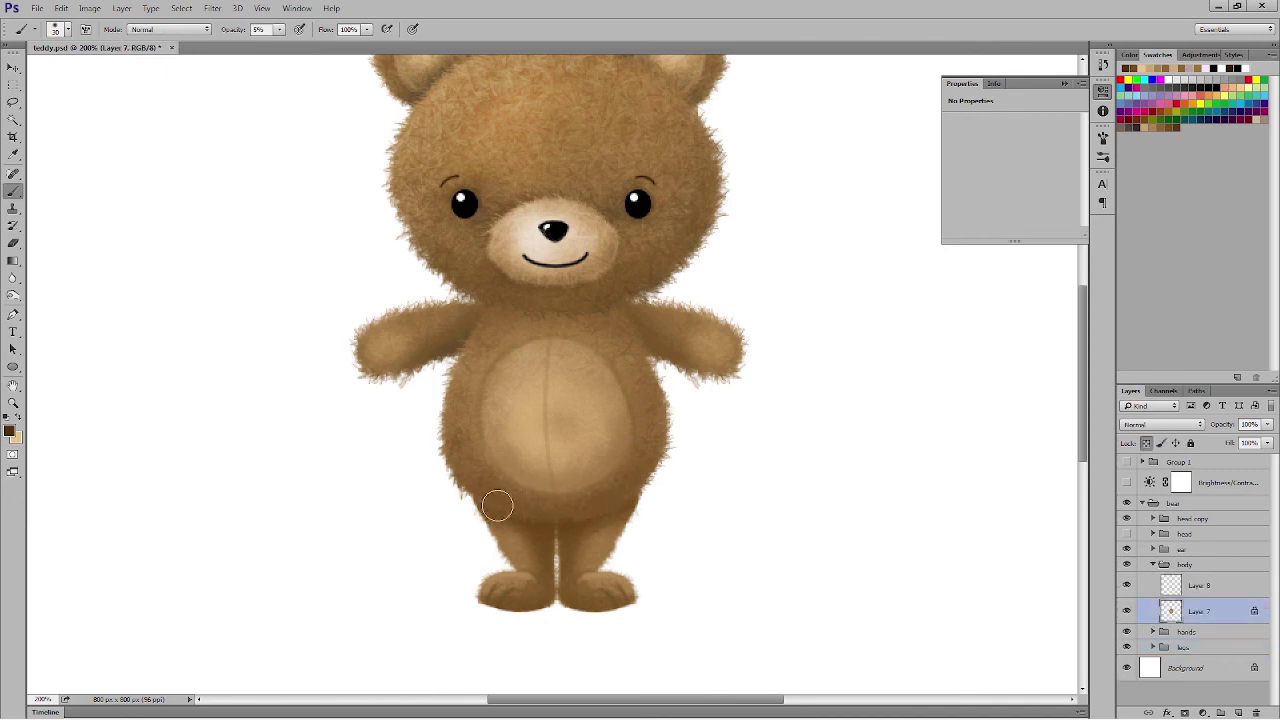
right_click(13, 296)
click(52, 292)
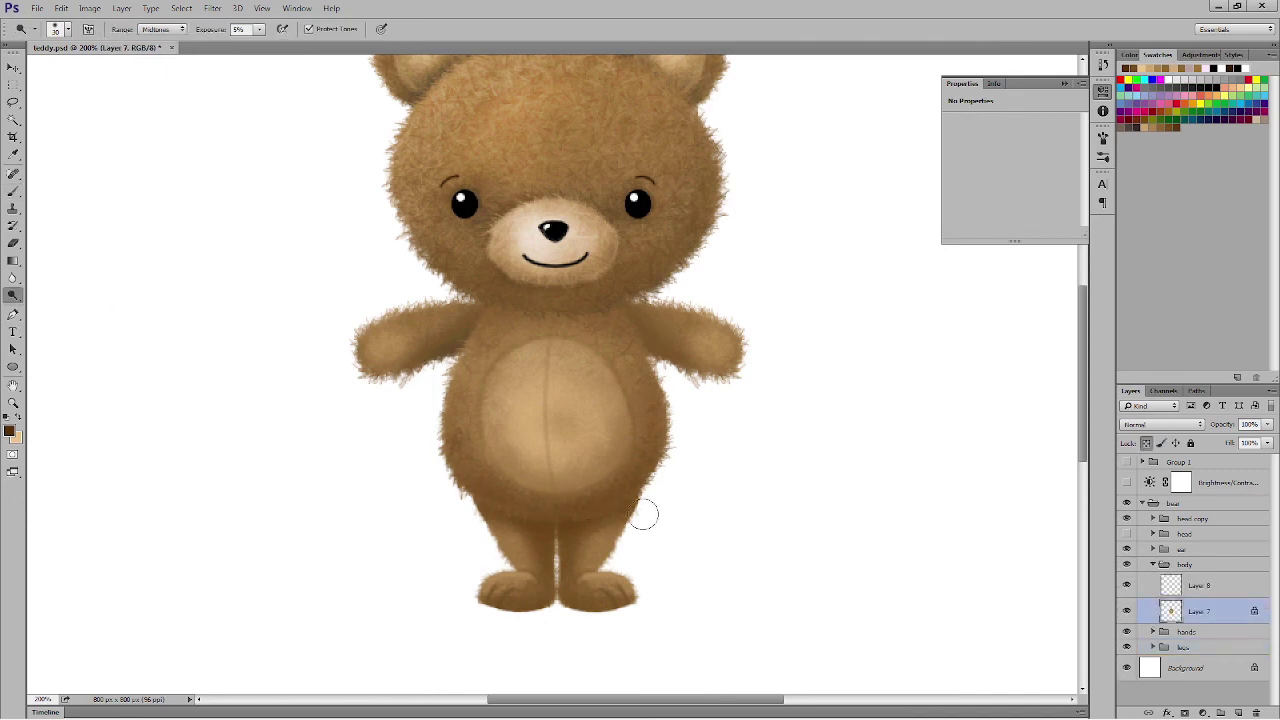
Step: Dodge both arms on Layer 9 copy and Layer 9, and both feet on Layer 10 and Layer 10 copy
click(1153, 565)
click(1153, 580)
click(1127, 601)
click(1127, 601)
click(1206, 601)
click(1199, 627)
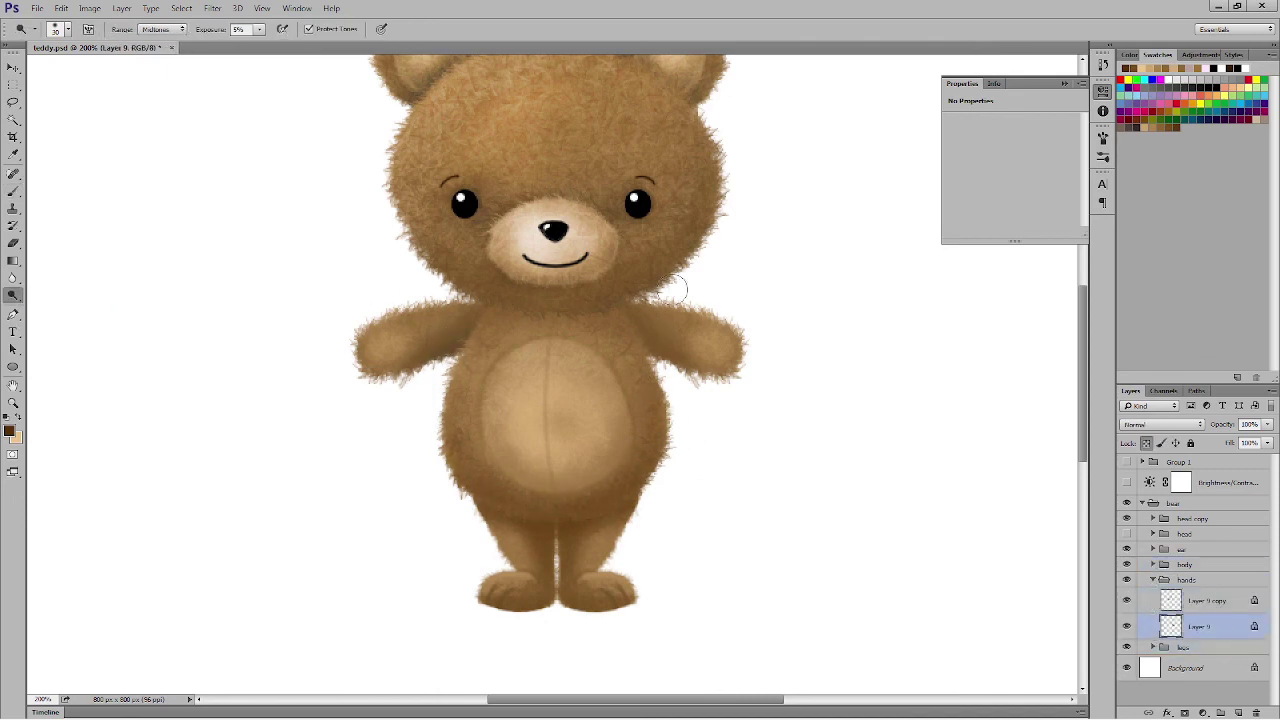
ctrl+click(470, 526)
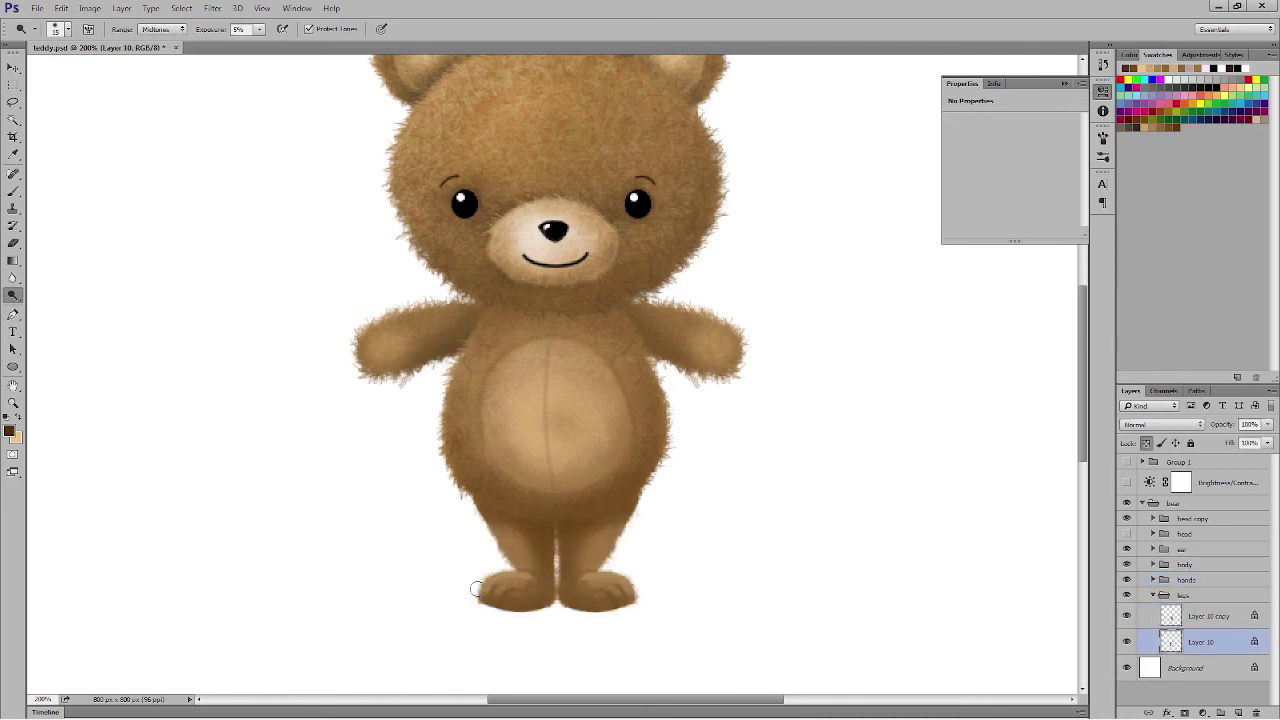
ctrl+click(647, 597)
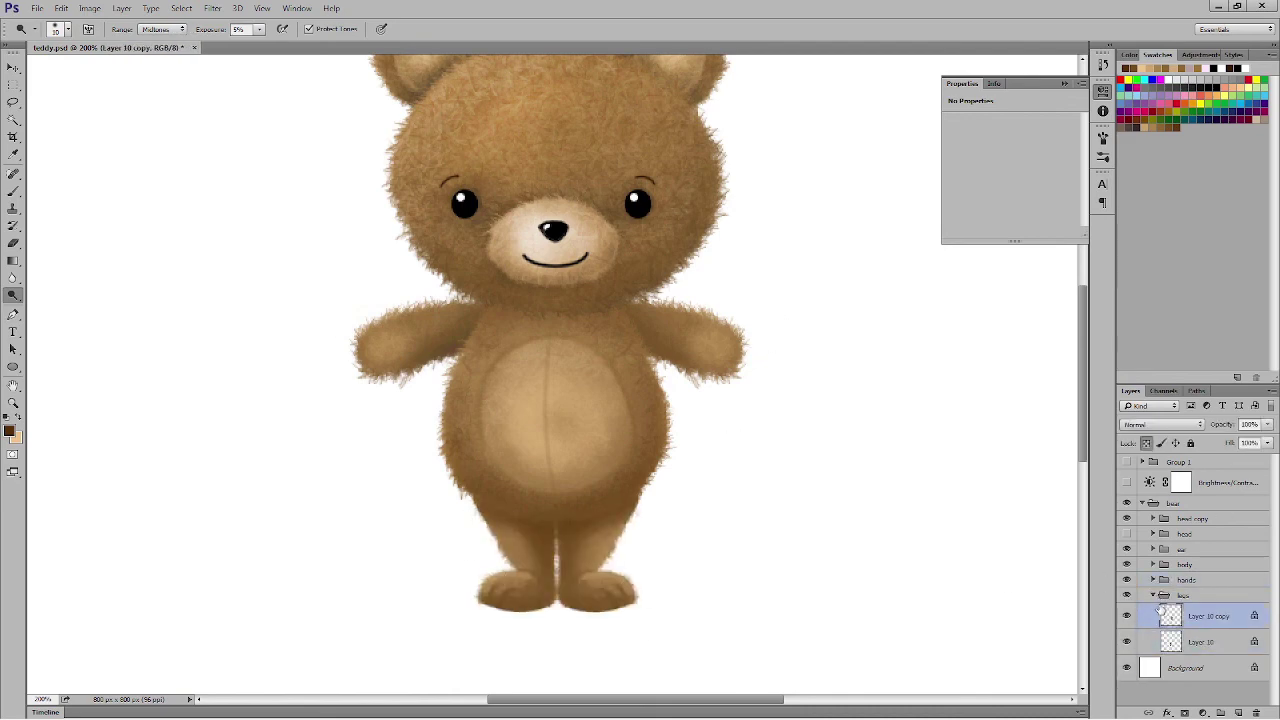
Step: Dodge the fur along the head's outer edge on Layer 4 of the head copy group
click(1153, 595)
click(1153, 519)
drag(1274, 592, 1274, 655)
click(1199, 642)
drag(506, 96, 555, 285)
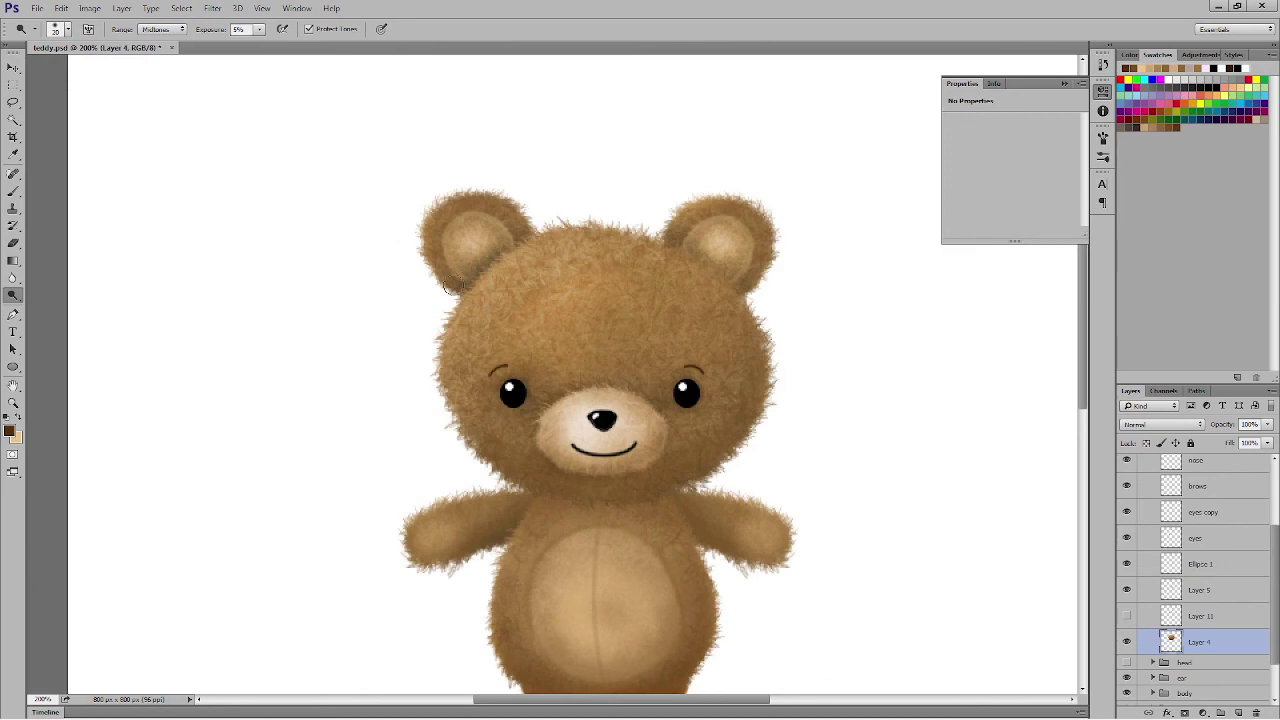
drag(763, 378, 731, 463)
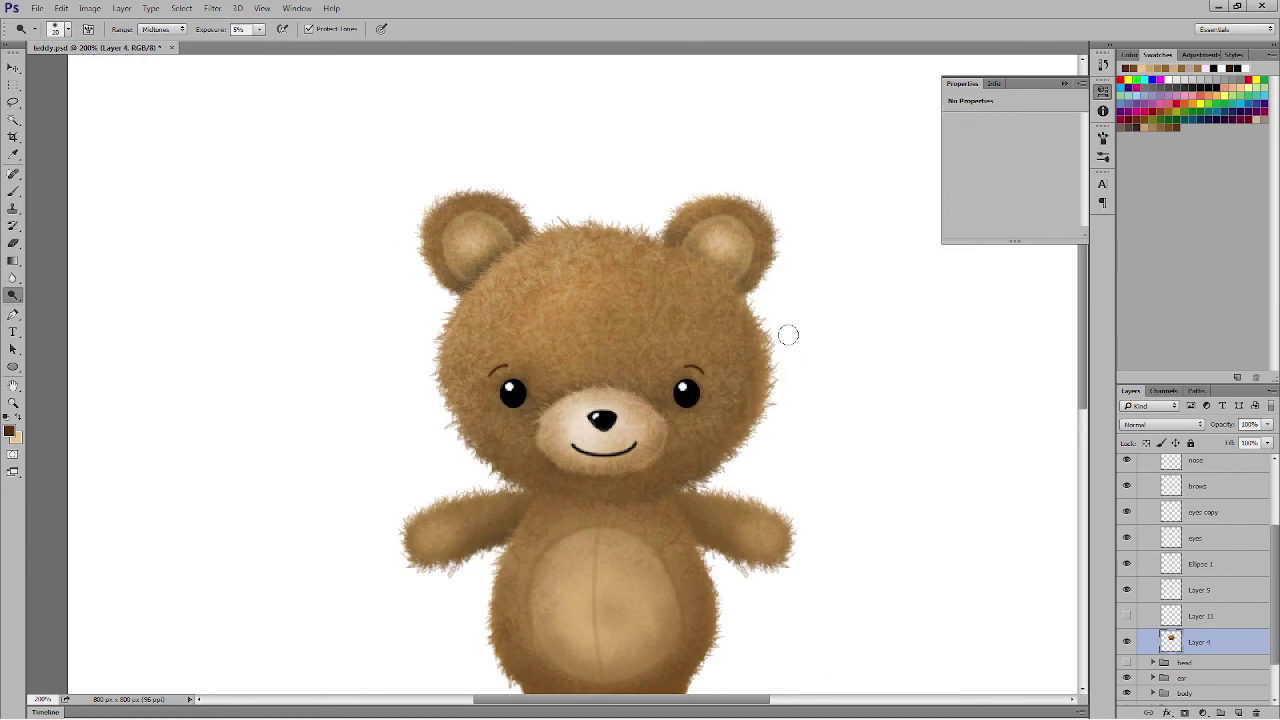
double_click(1127, 590)
drag(1274, 592, 1274, 530)
click(1153, 519)
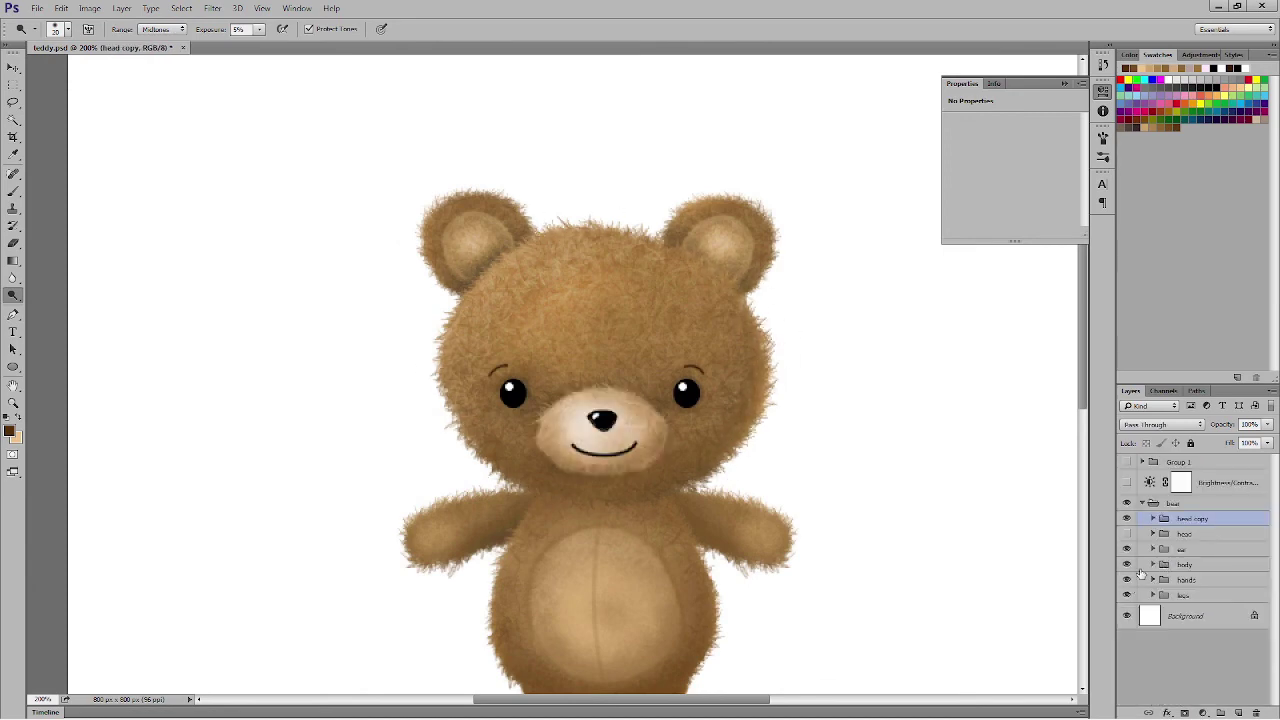
Step: Brush dark brown shading onto the lower body on Layer 7 with its transparent pixels locked
click(1153, 565)
double_click(1127, 611)
click(1199, 611)
click(1146, 443)
click(13, 191)
scroll(681, 434, down, 5)
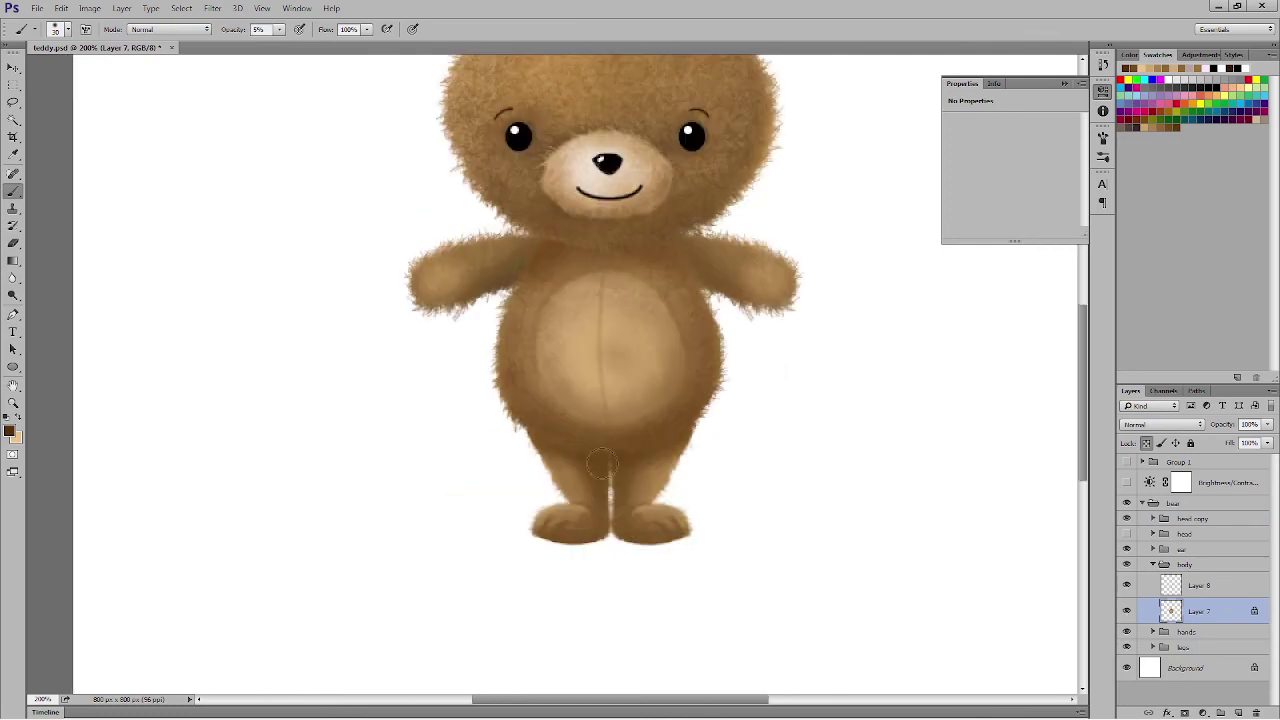
key(v)
key(ctrl+1)
click(1153, 565)
Step: Brush warm brown shading over the head on Layer 4, and dodge and brush the ears on Layer 6 copy and Layer 6
ctrl+click(646, 235)
key(b)
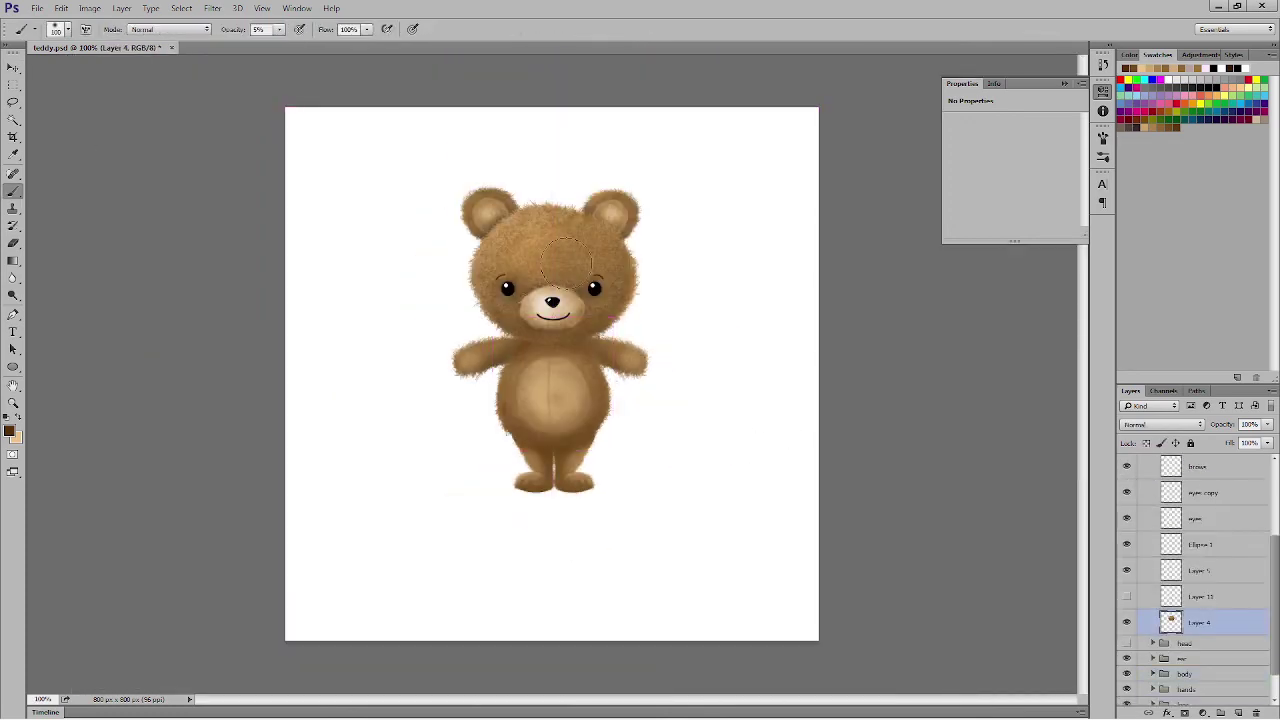
ctrl+click(650, 269)
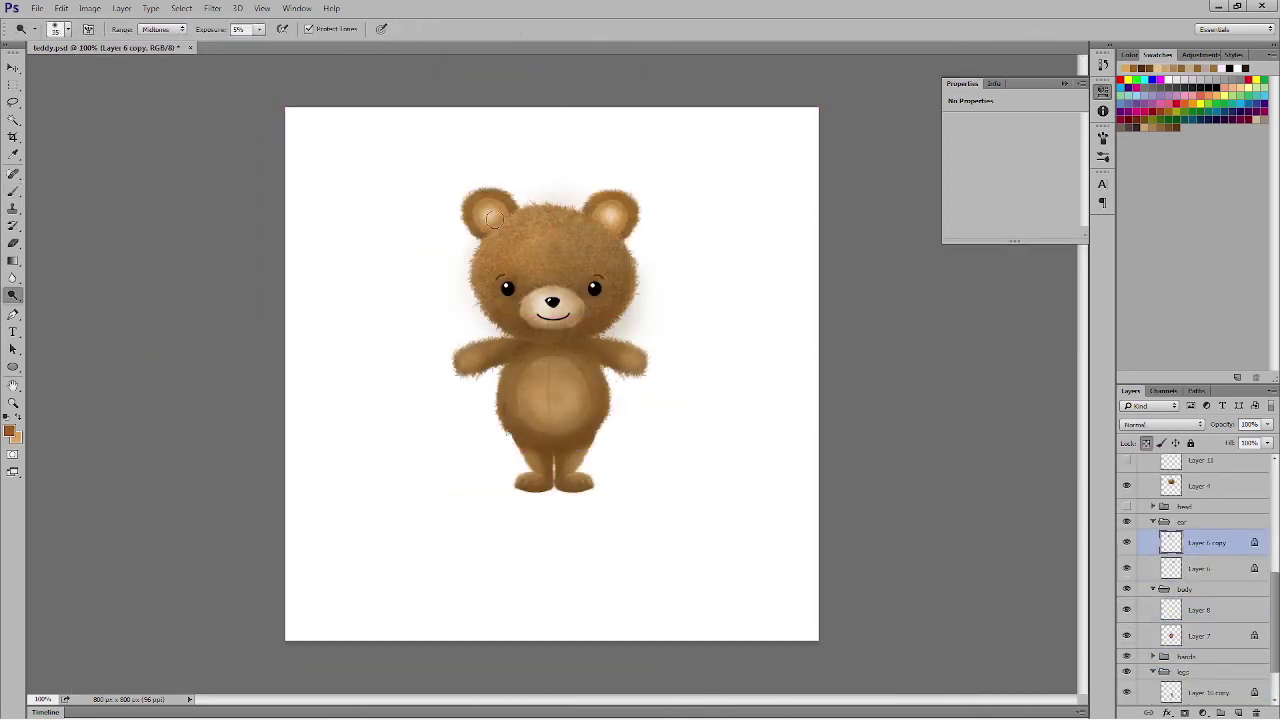
key(b)
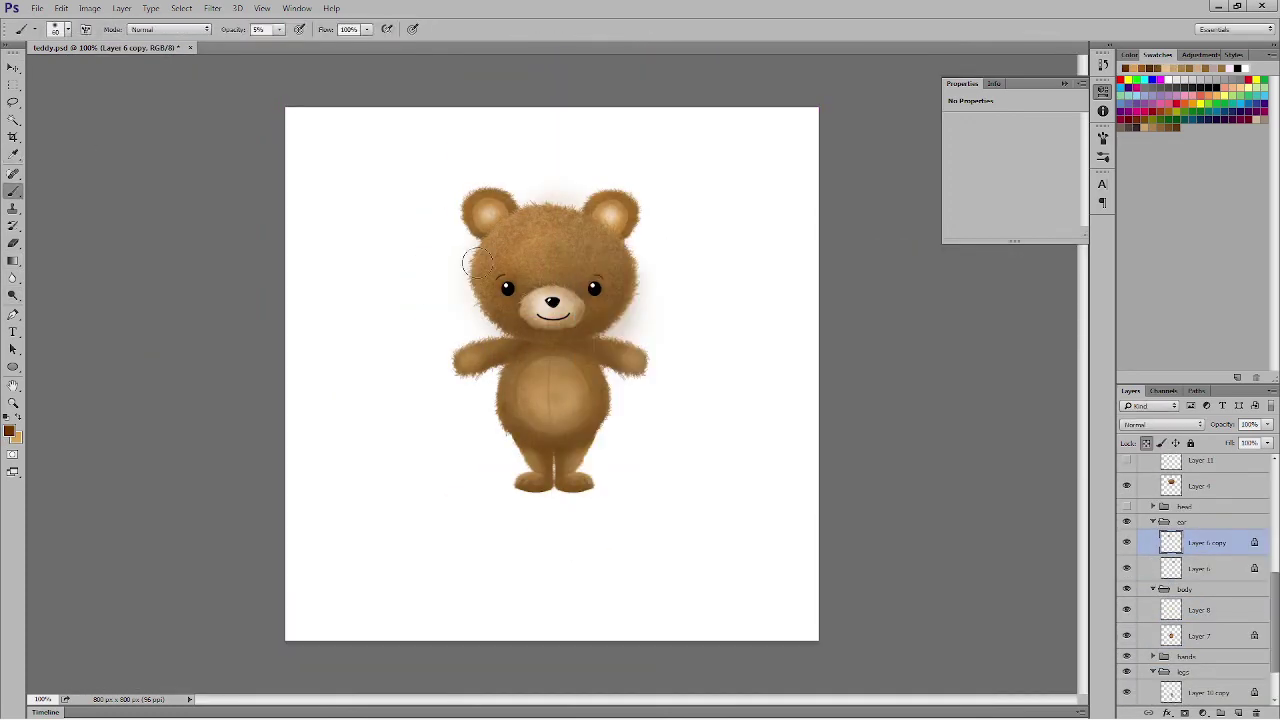
ctrl+click(605, 237)
Step: Dodge the head's fur on Layer 4 from the ear down along the side of the face
ctrl+click(605, 245)
key(o)
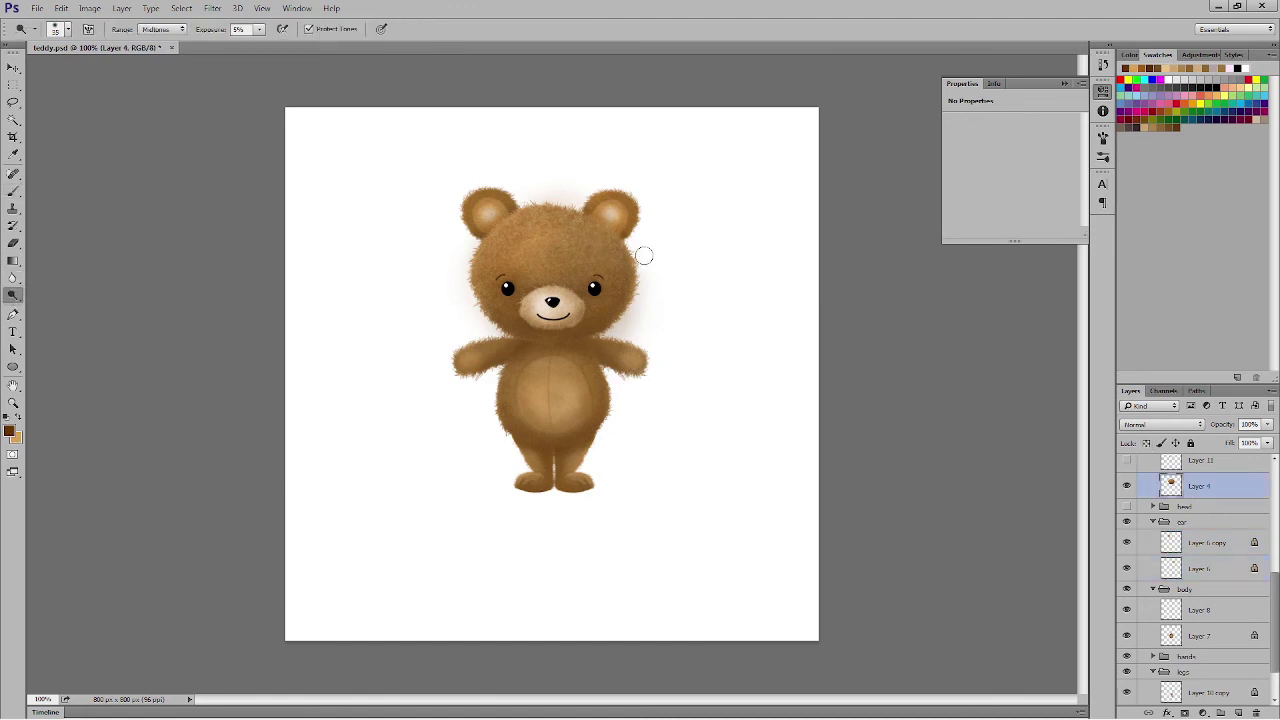
drag(518, 215, 476, 285)
key(v)
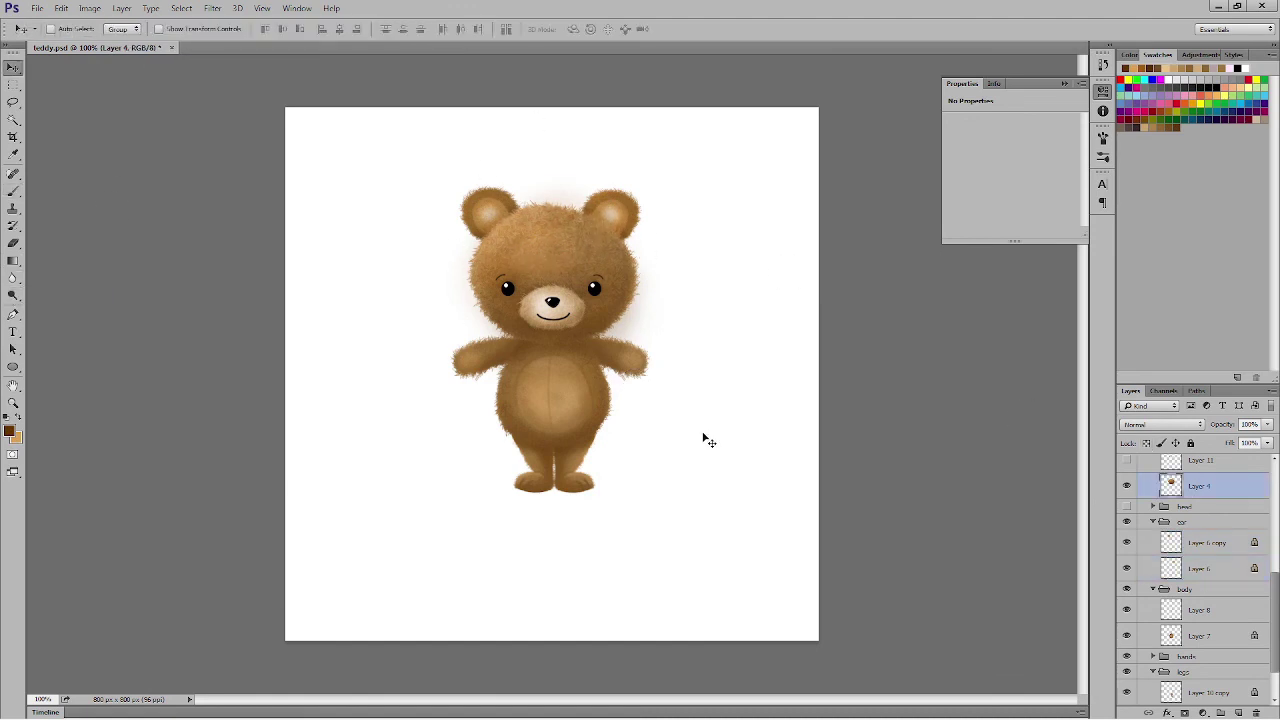
Step: Collapse the head copy, ear, body and legs groups and switch on the Brightness/Contrast adjustment layer
scroll(1157, 540, up, 5)
click(1153, 519)
click(1153, 549)
click(1153, 565)
click(1153, 595)
click(1127, 483)
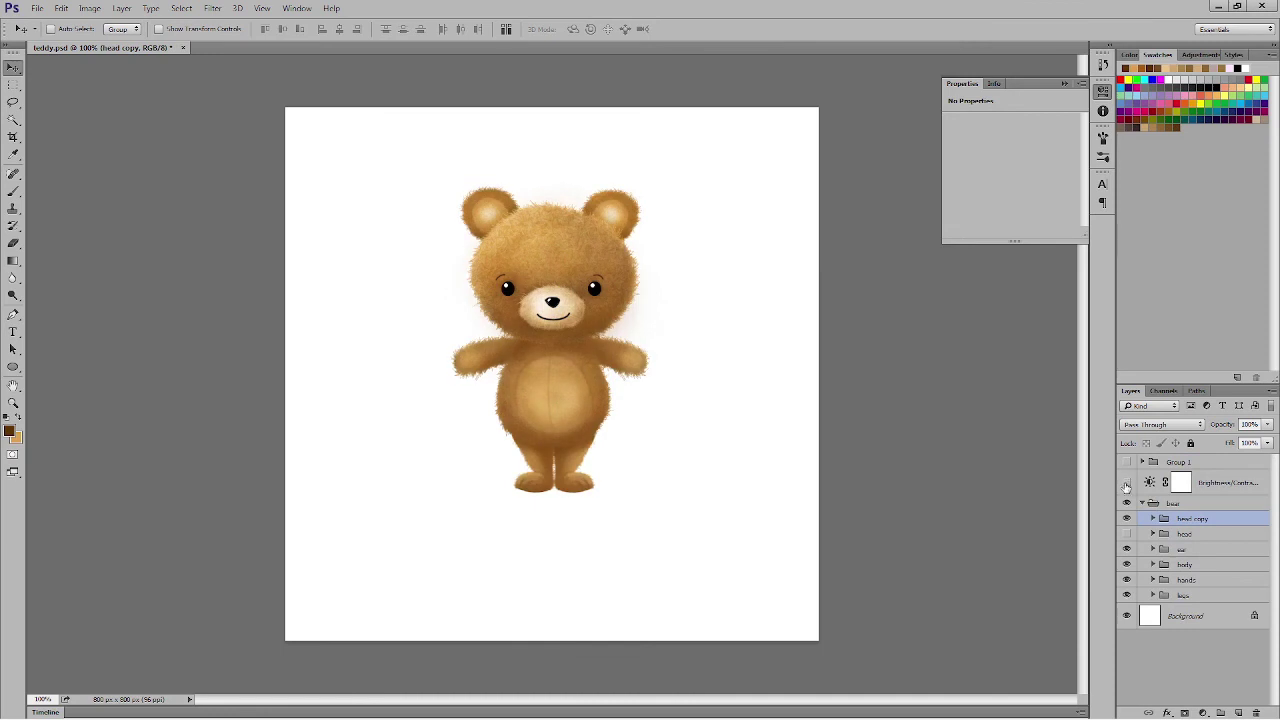
click(1127, 483)
click(1127, 483)
Step: Add a new layer directly above the Background and set up a radial foreground-to-transparent gradient
click(1200, 617)
click(1238, 713)
click(13, 261)
click(88, 29)
click(239, 8)
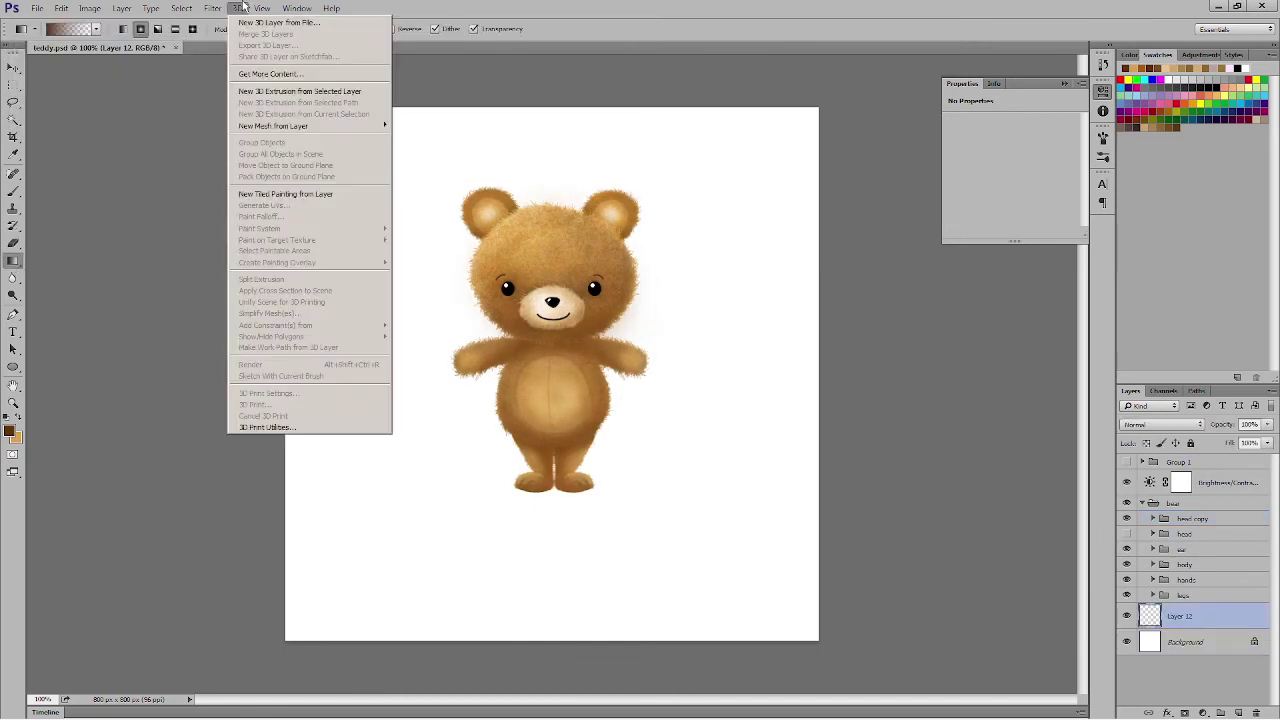
Step: Set the foreground colour to black, draw a soft round radial gradient on Layer 12 and move it near the feet
click(9, 431)
click(586, 451)
click(887, 277)
drag(415, 534, 500, 580)
key(v)
drag(419, 541, 506, 520)
Step: Transform the black gradient spot into a wide, flat ellipse and place it under the bear's feet as a shadow
key(ctrl+t)
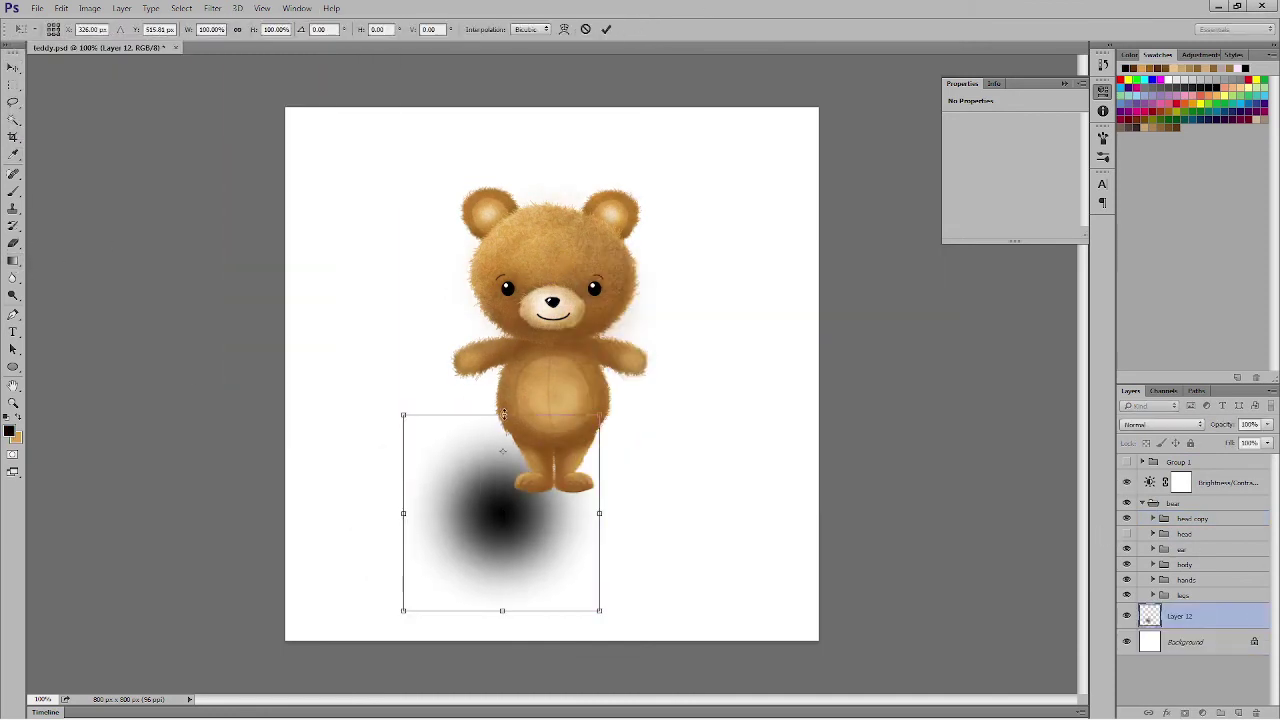
drag(503, 415, 503, 461)
mouse_move(503, 609)
mouse_down()
mouse_move(505, 409)
mouse_move(504, 425)
mouse_up()
drag(496, 443, 560, 492)
drag(664, 491, 627, 506)
key(Return)
Step: Set the shadow layer's opacity to 80% and fine-tune the shadow's position under the feet
key(8)
key(ctrl+t)
key(Return)
drag(573, 475, 595, 487)
Step: Collapse the bear group, select it together with Layer 12 and move the bear and its shadow lower on the canvas
click(1142, 503)
click(1173, 503)
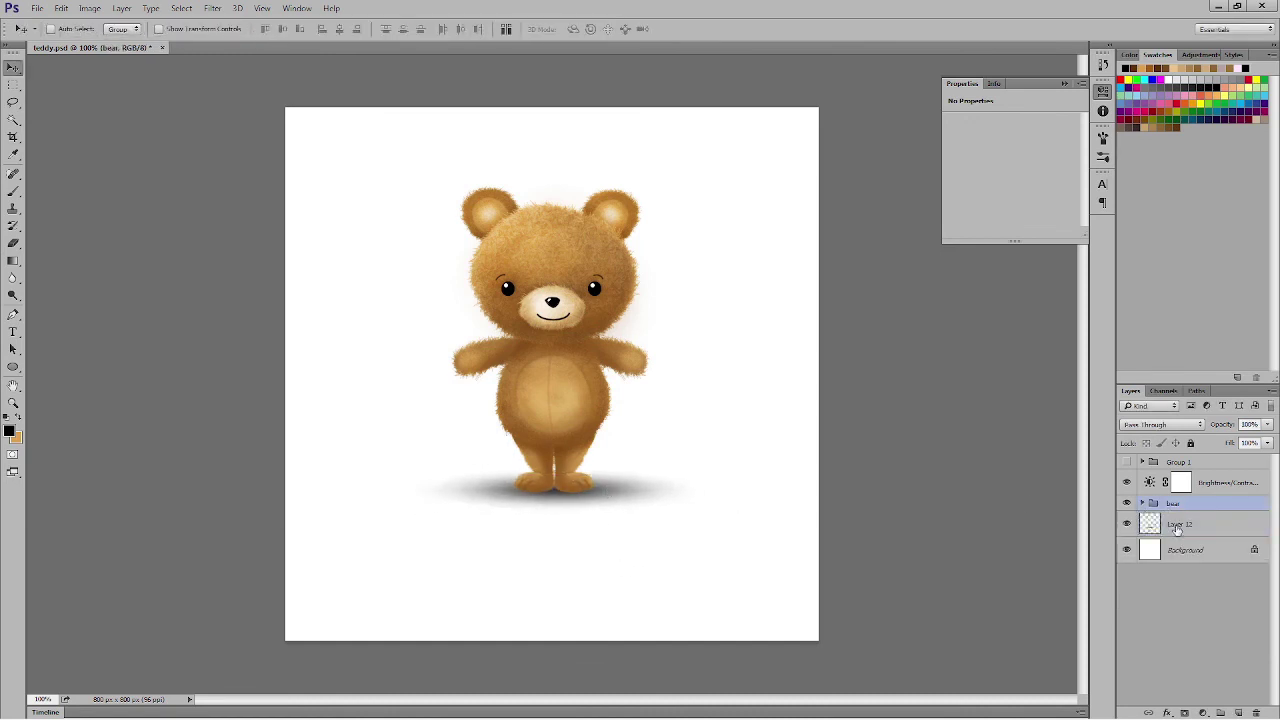
shift+click(1180, 524)
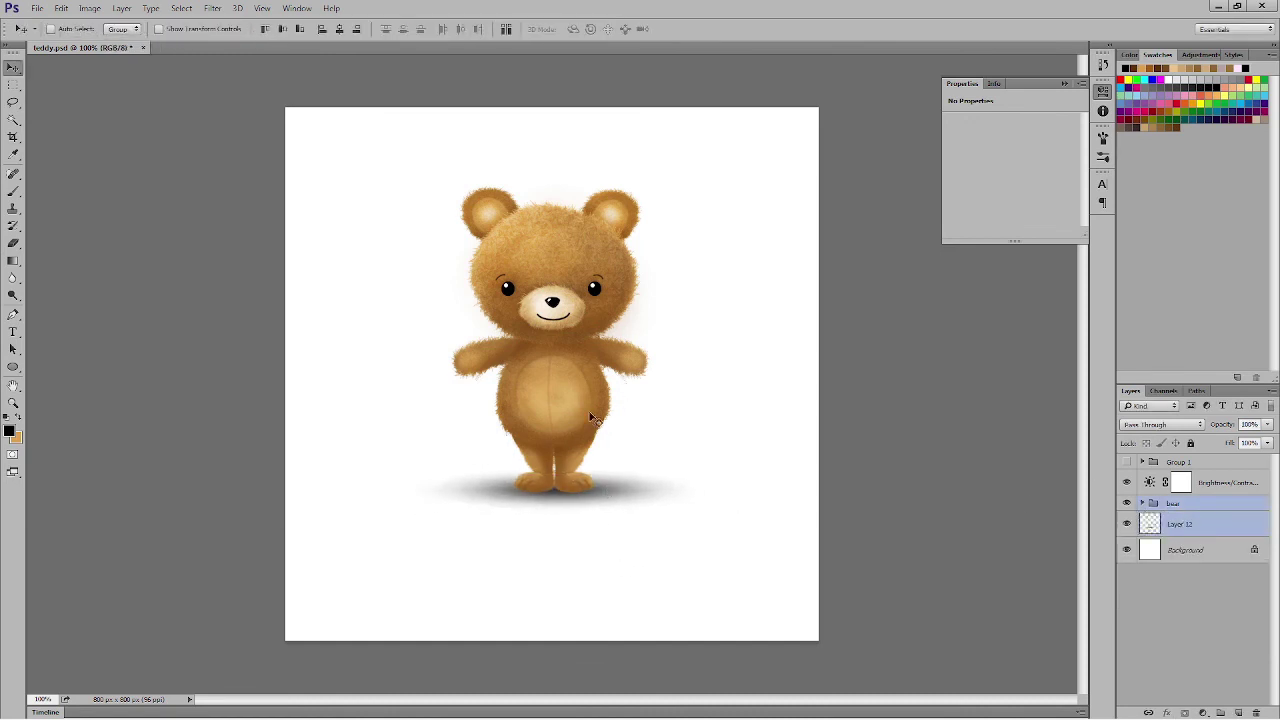
drag(592, 418, 566, 468)
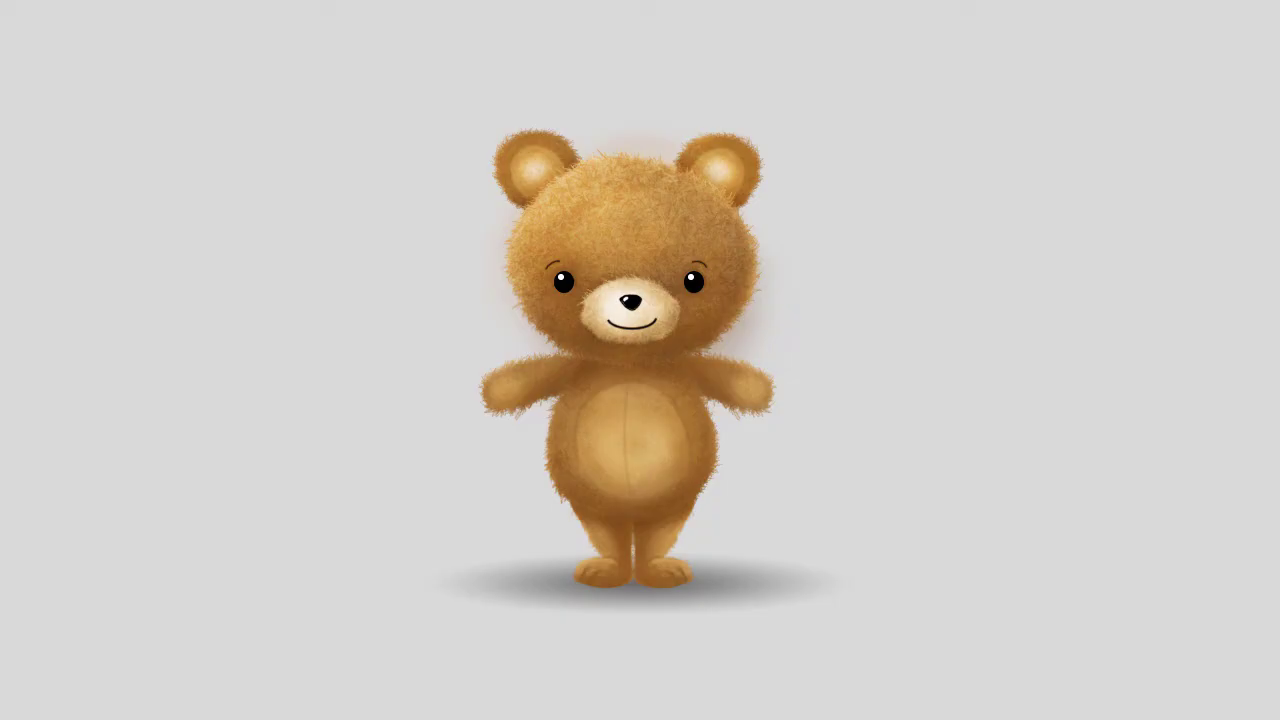